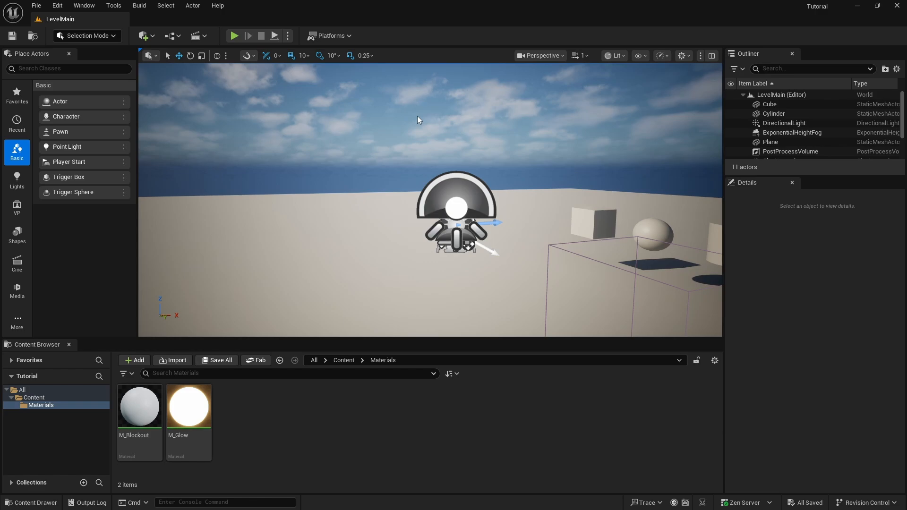
Scale the ground plane up proportionally by setting its X scale to 200.
right_click_drag(443, 180, 467, 206)
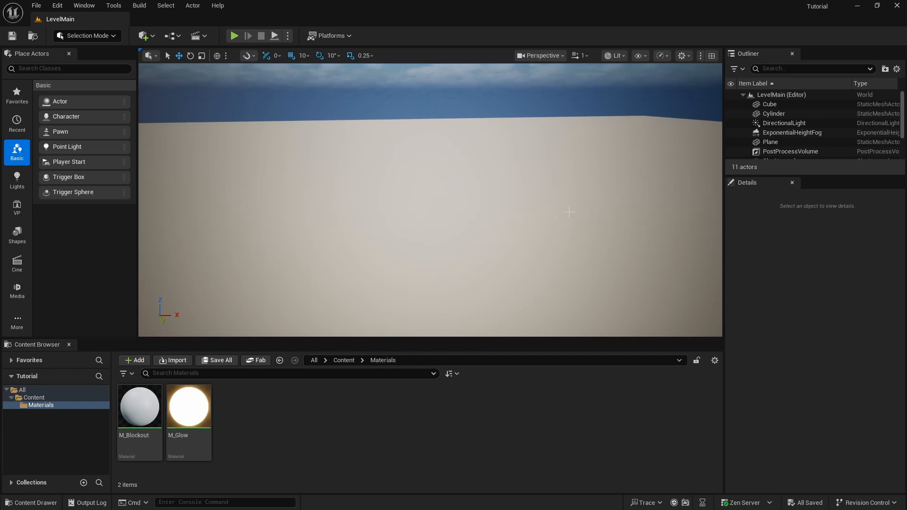
left_click(497, 175)
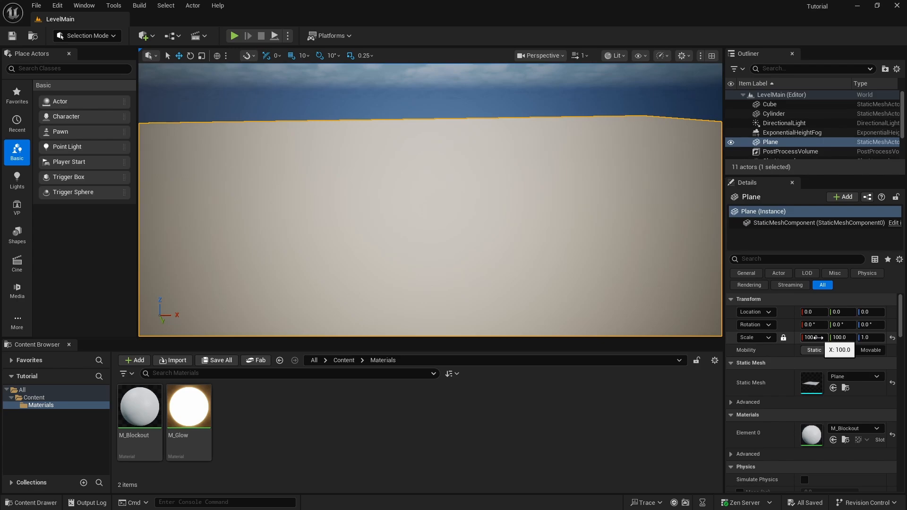
left_click(816, 337)
type("200")
key("Return")
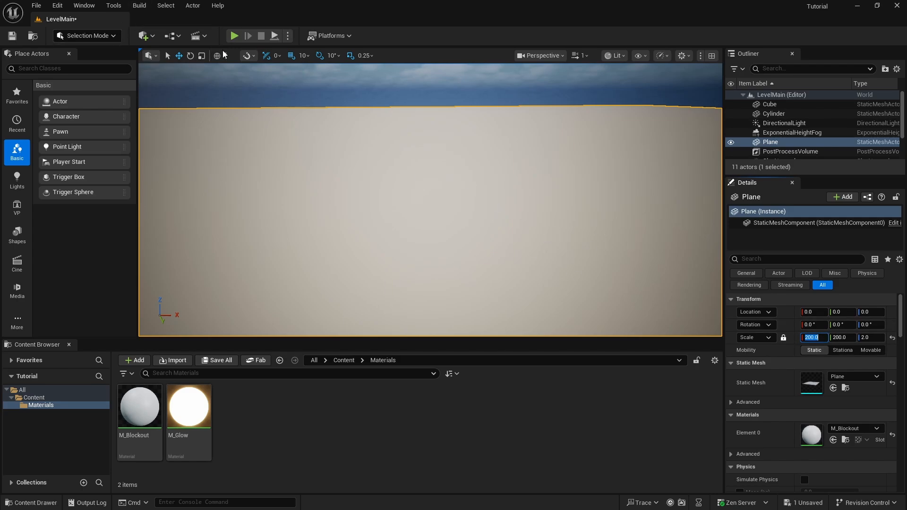
mouse_move(302, 161)
right_mouse_down()
mouse_move(312, 213)
mouse_move(302, 151)
mouse_move(293, 148)
right_mouse_up()
key("s")
key("a")
key("w")
mouse_move(363, 150)
right_mouse_down()
mouse_move(364, 137)
mouse_move(364, 151)
right_mouse_up()
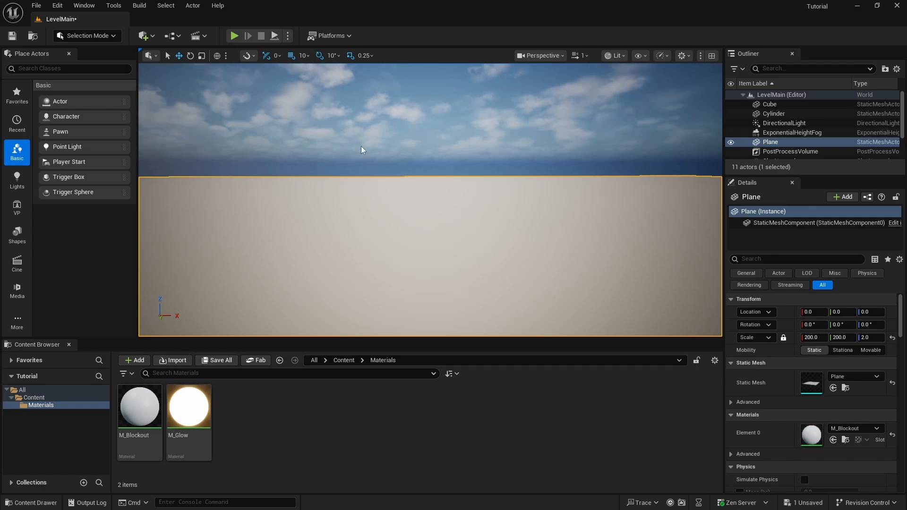
Create a folder named Meshes inside the Content folder and save the level.
left_click(34, 397)
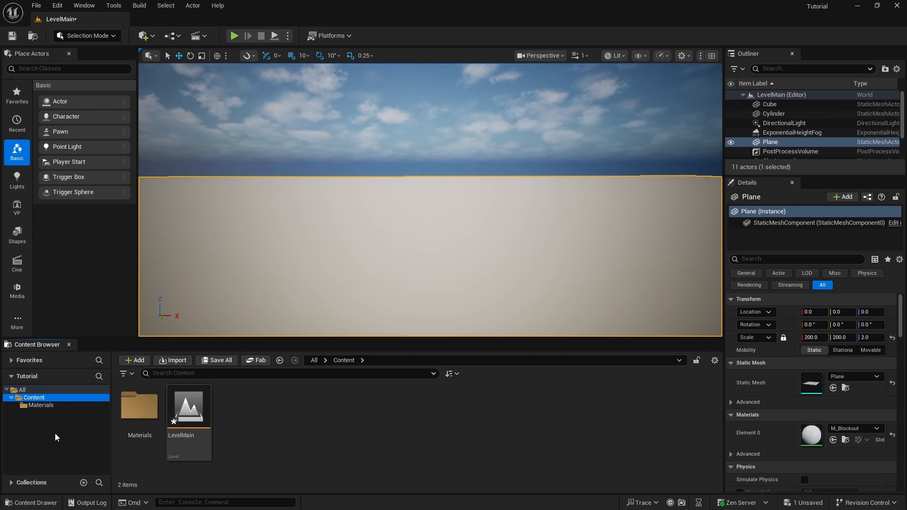
right_click(38, 399)
left_click(75, 176)
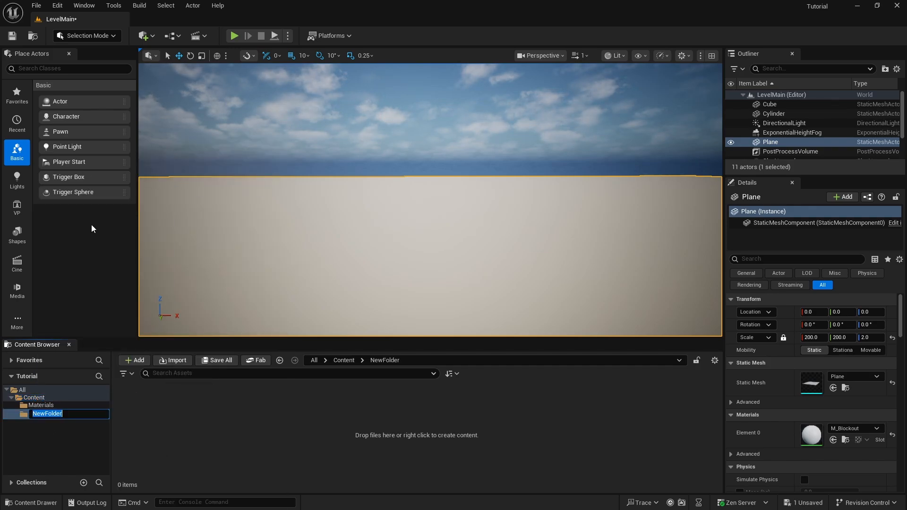
key("BackSpace")
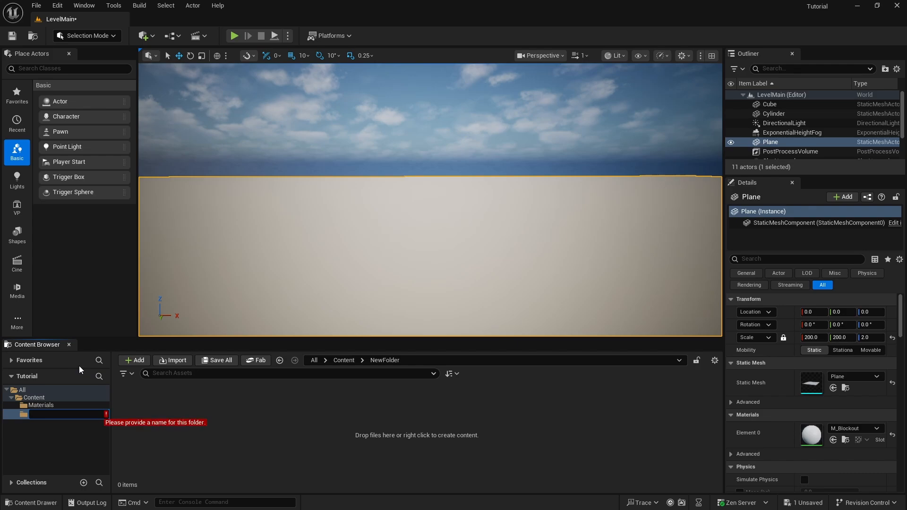
type("Meshes")
key("Return")
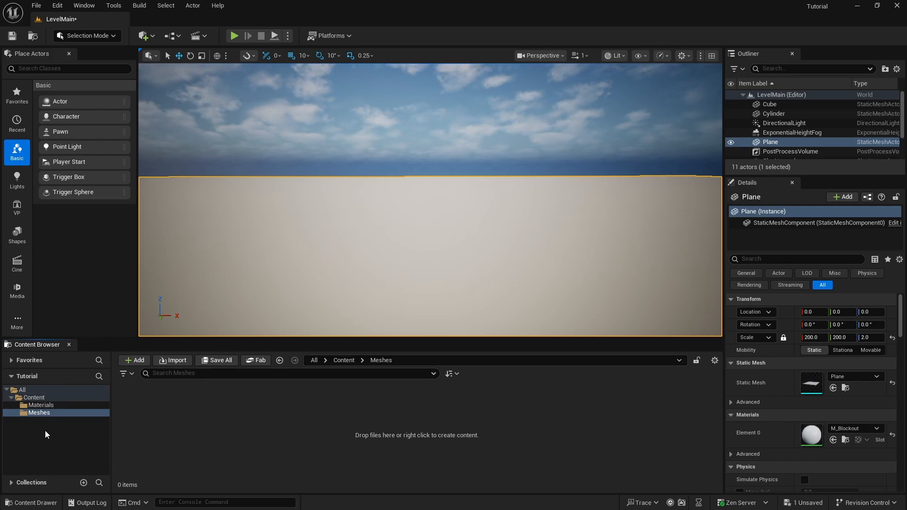
key("ctrl+s")
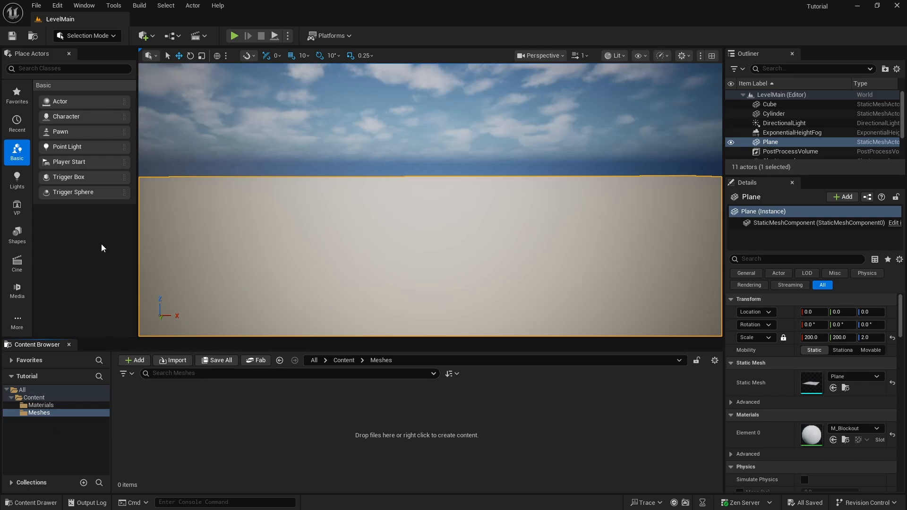
Switch to Modeling mode and configure a new box with width 20, depth 300 and height 300.
left_click(114, 37)
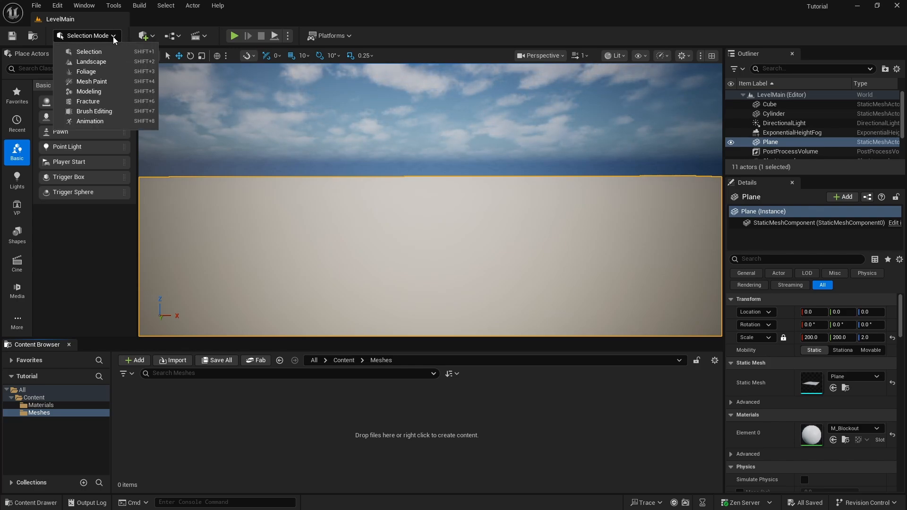
left_click(100, 94)
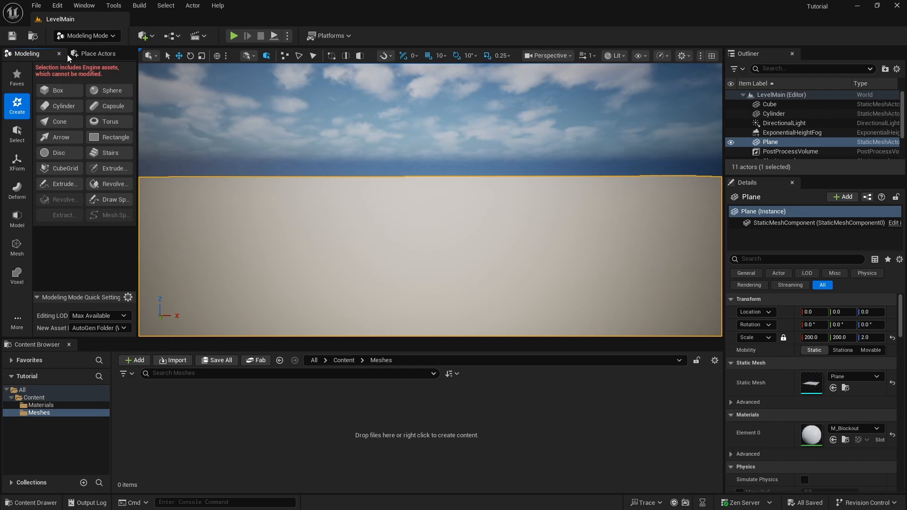
left_click(62, 92)
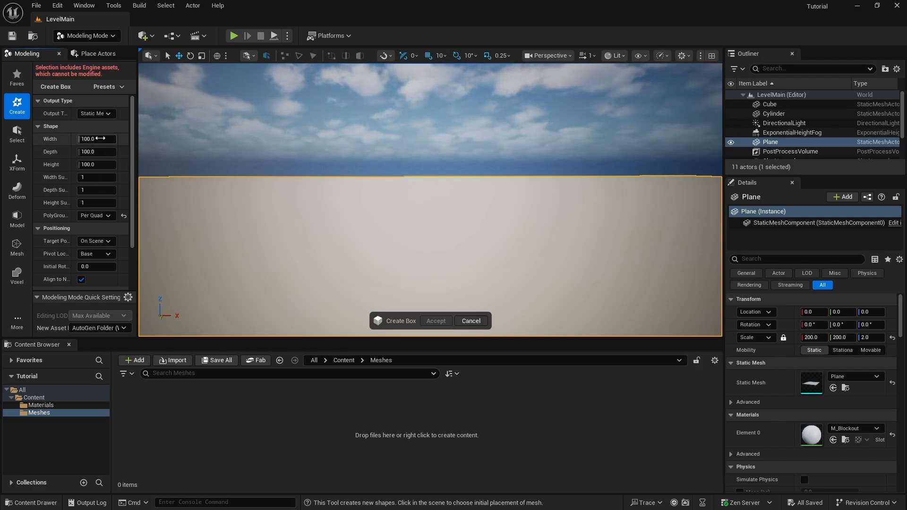
left_click(115, 139)
type("20")
key("Return")
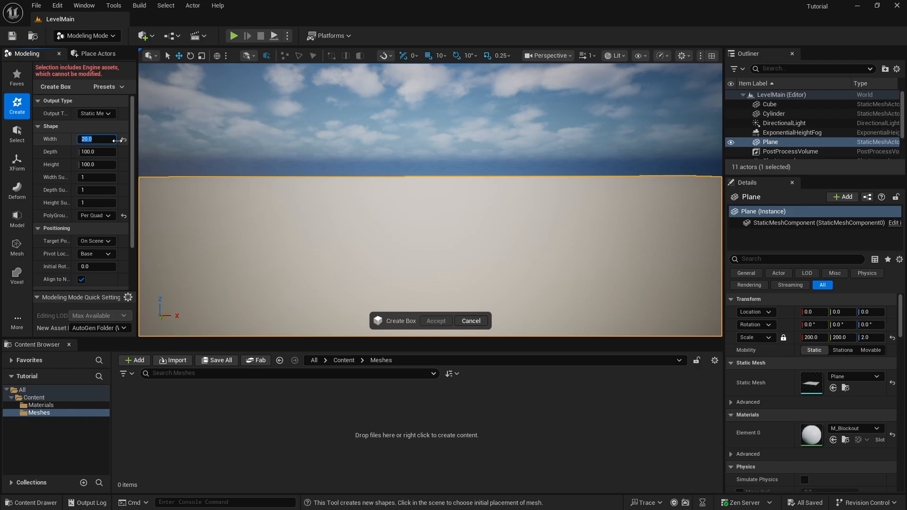
left_click(109, 153)
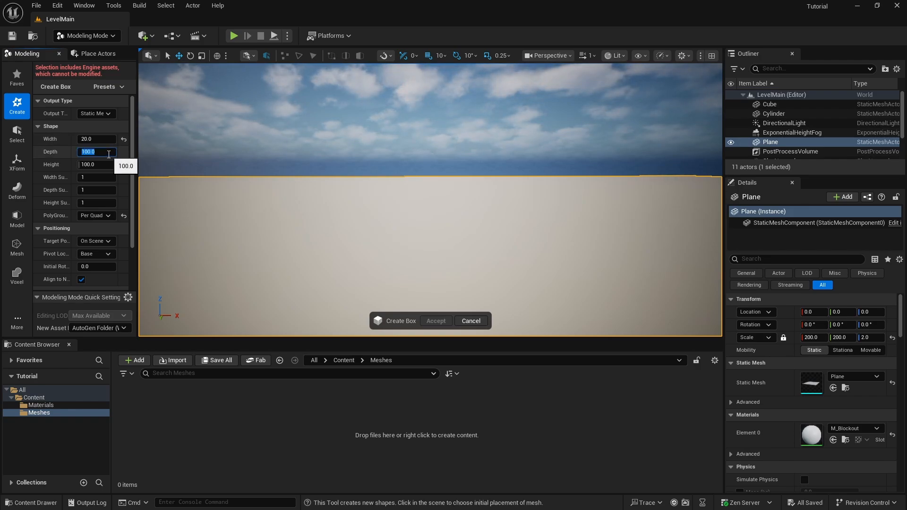
type("300")
key("Return")
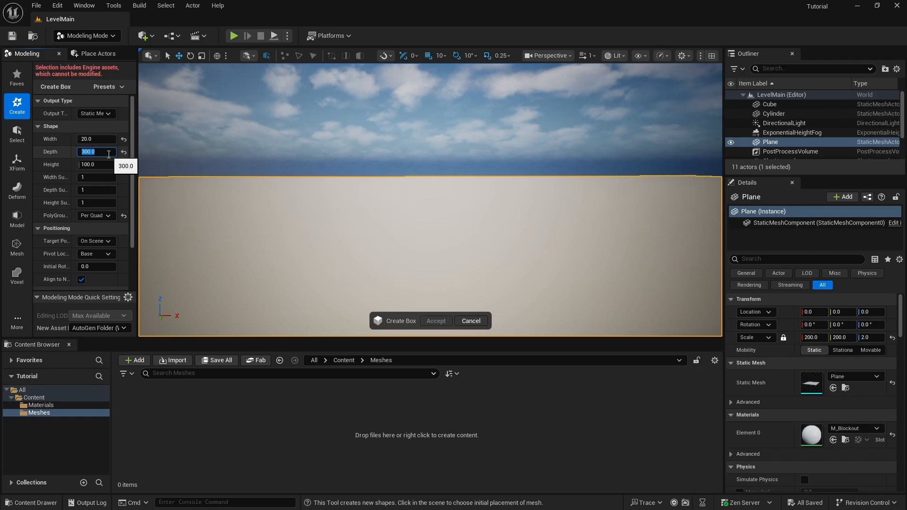
left_click(105, 165)
type("30")
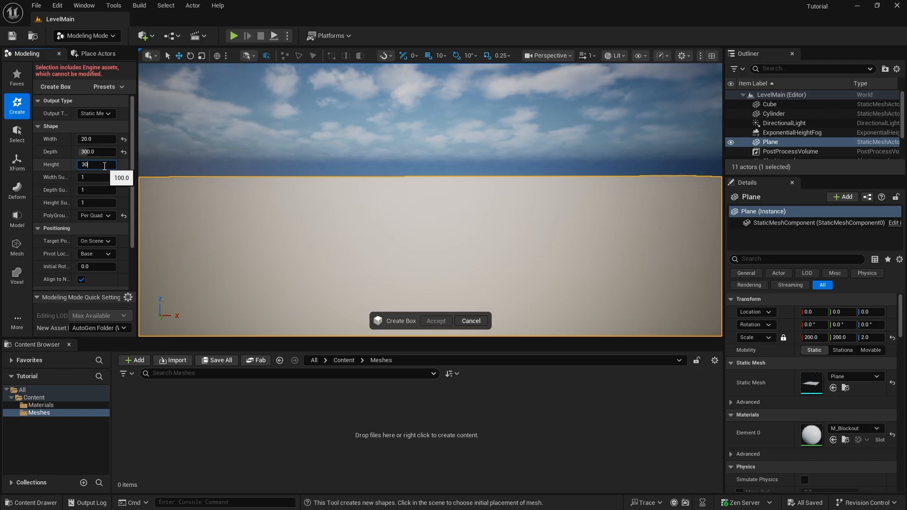
type("0")
key("Return")
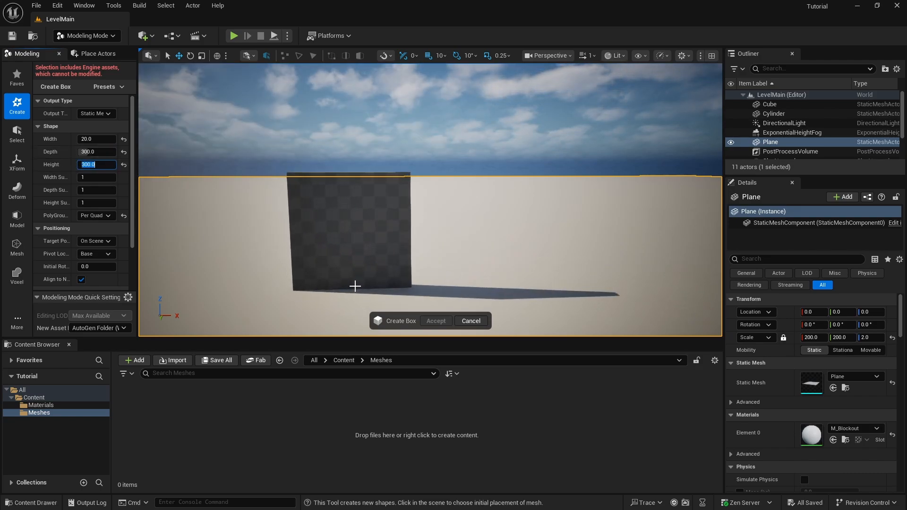
Place the box on the ground plane and accept it with Current Folder as the new asset location.
left_click(364, 273)
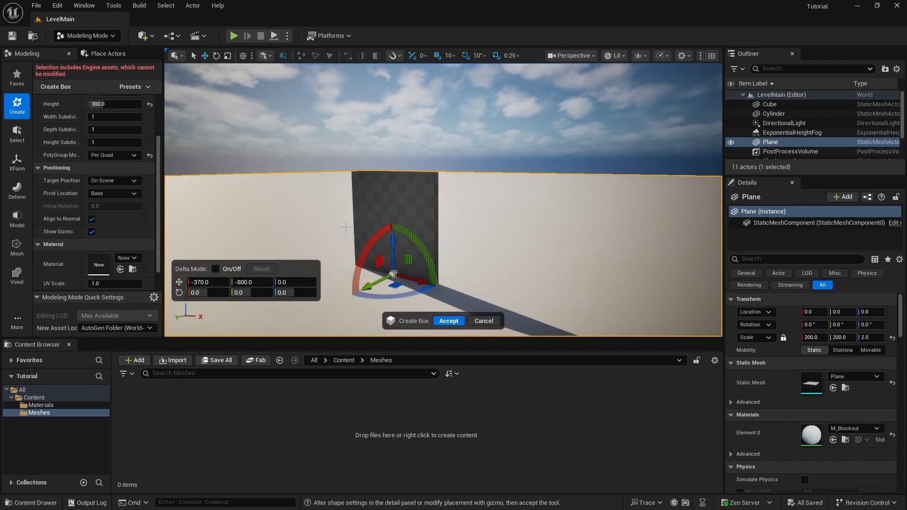
left_click_drag(399, 223, 402, 208)
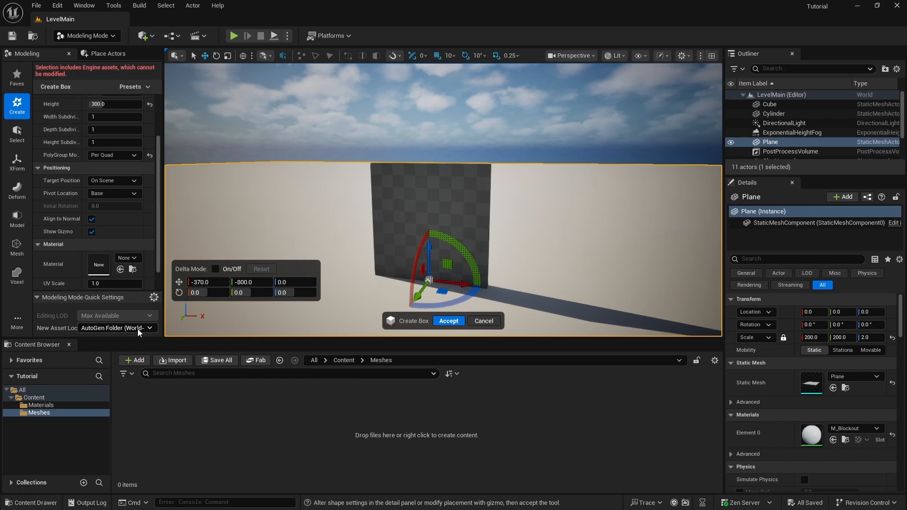
left_click(152, 330)
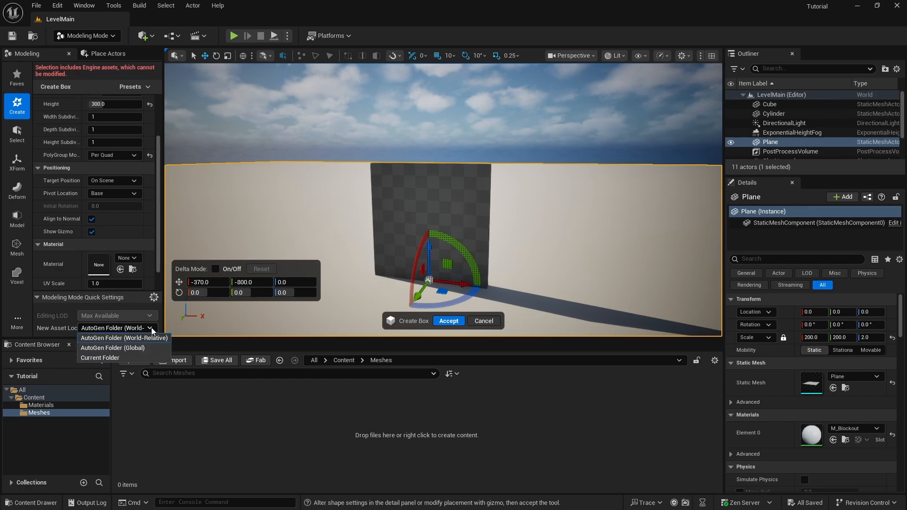
left_click(101, 358)
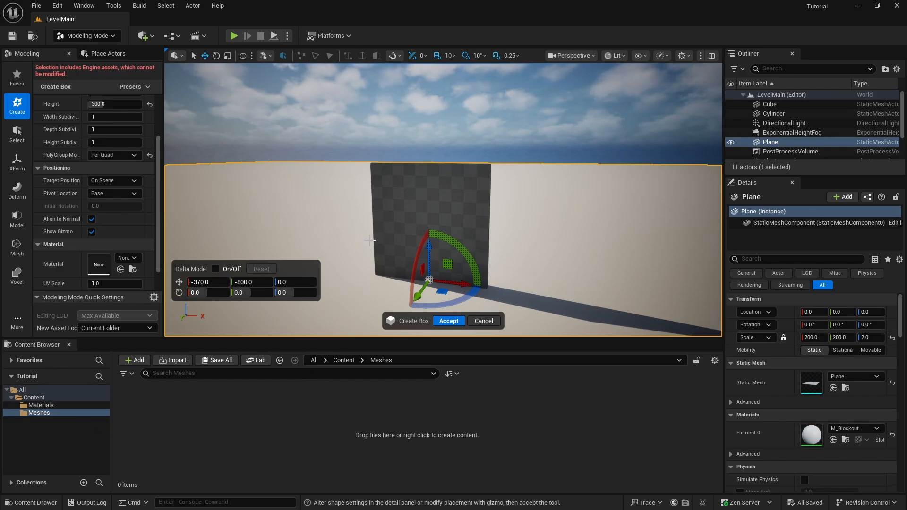
left_click(448, 320)
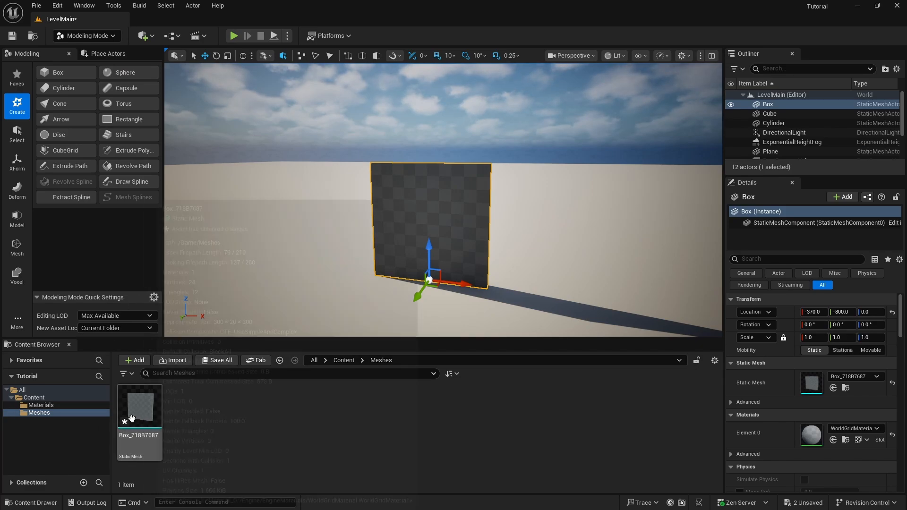
Delete the placed box actor from the level, keeping its mesh asset in the Meshes folder.
mouse_move(151, 436)
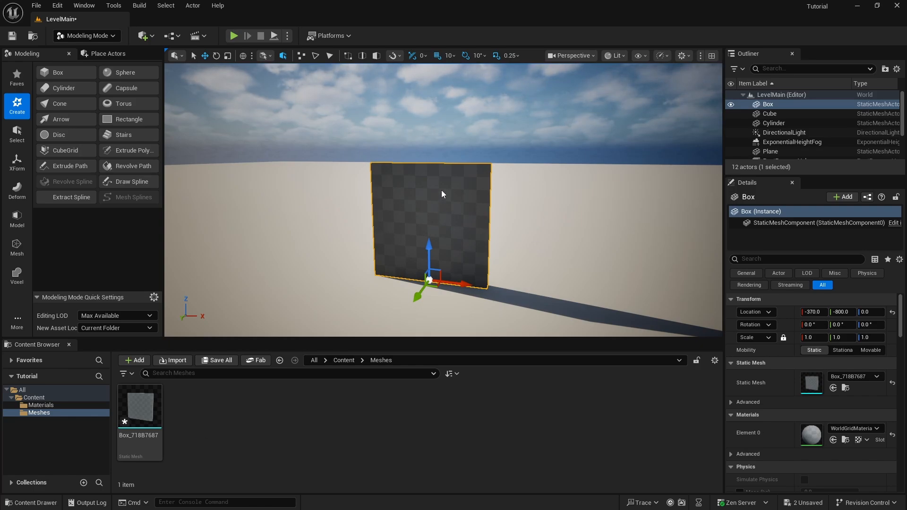
key("Escape")
left_click(458, 189)
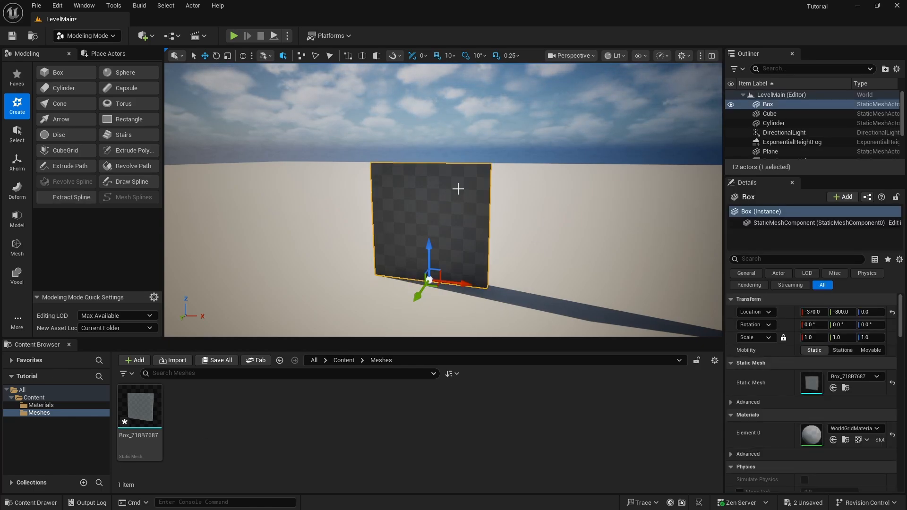
key("Delete")
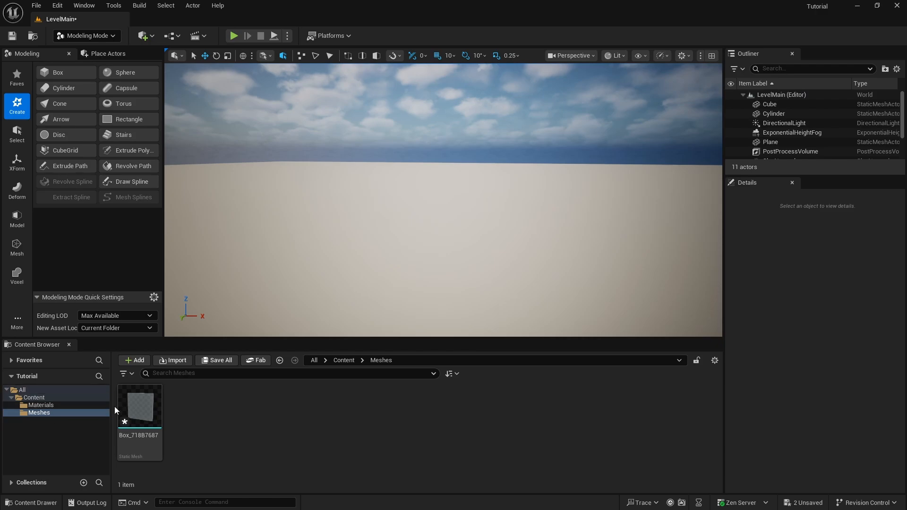
Rename the box static mesh in the Meshes folder as SM_Wall.
left_click(138, 400)
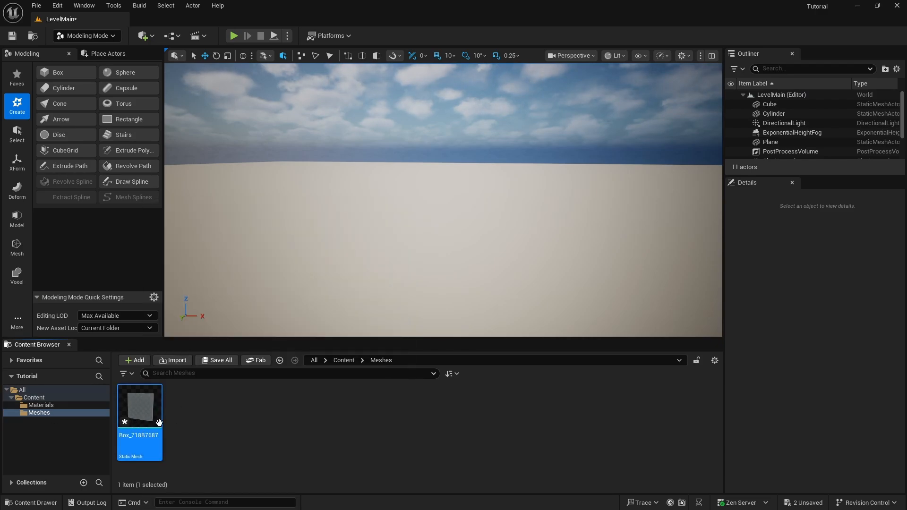
key("F2")
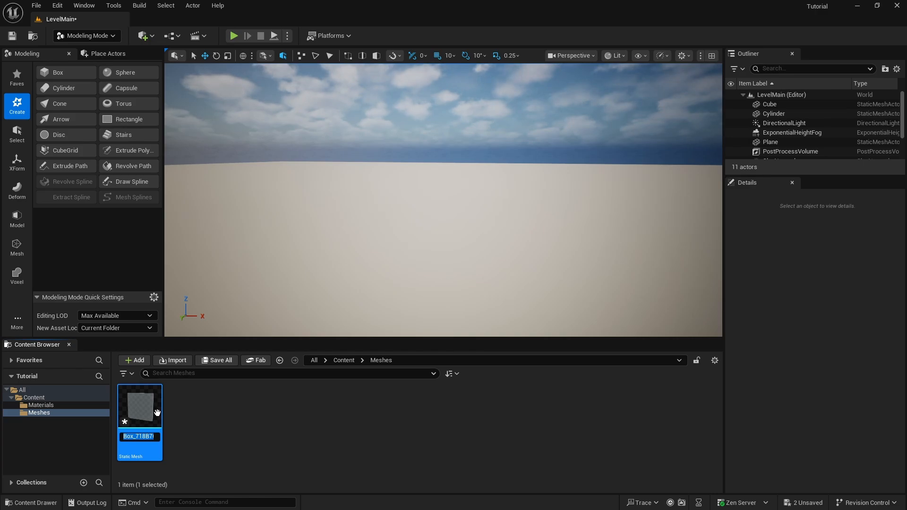
type("S")
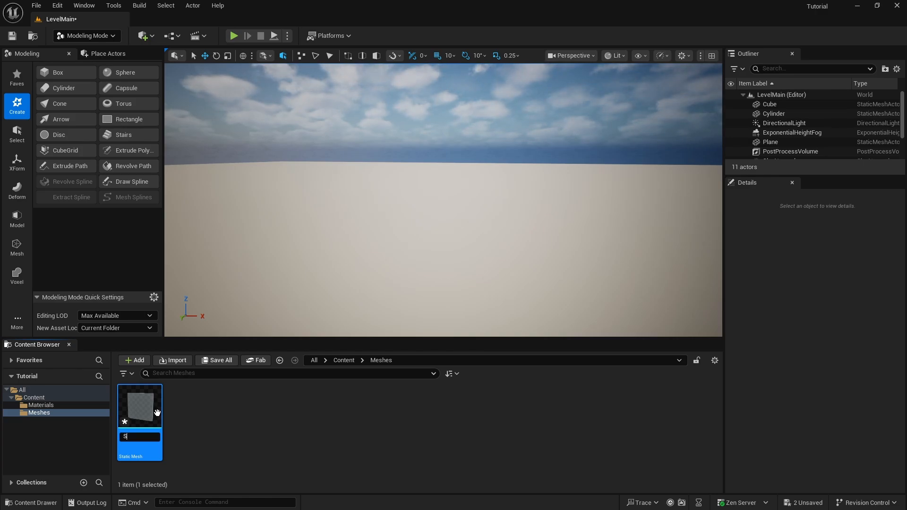
type("M")
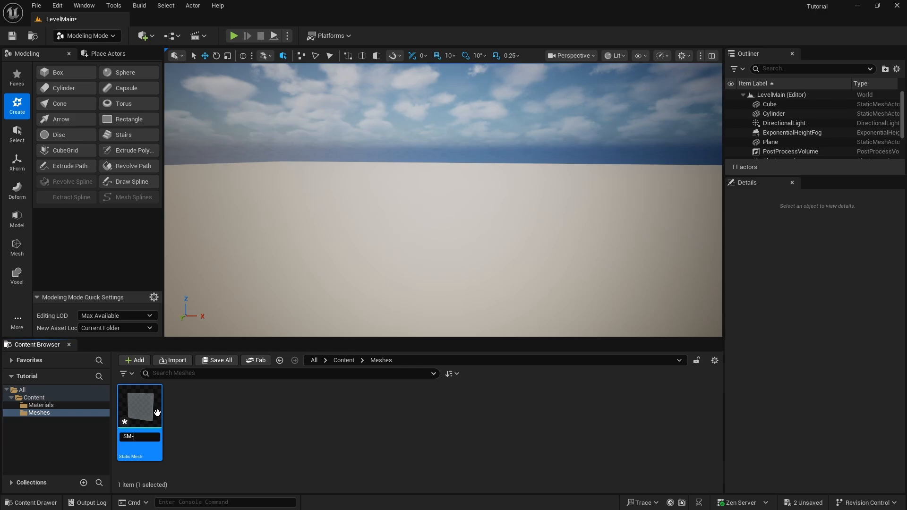
type("_Wall")
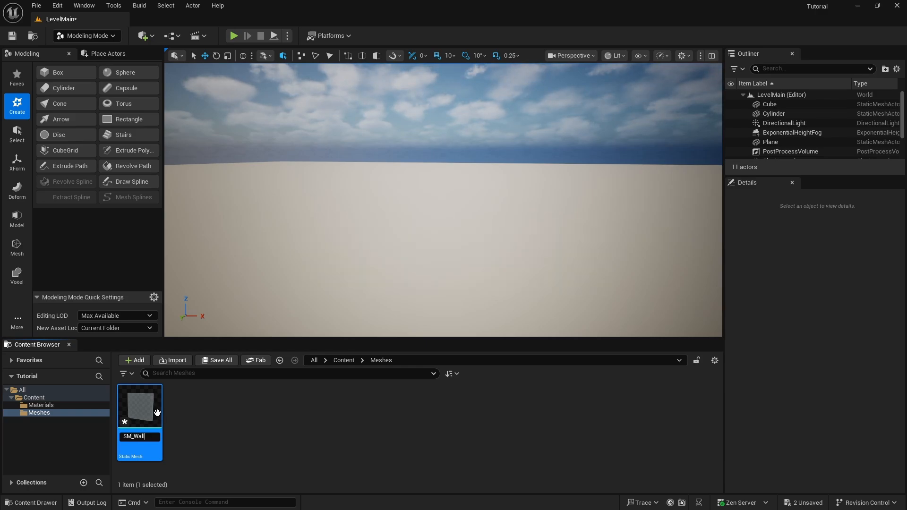
key("Return")
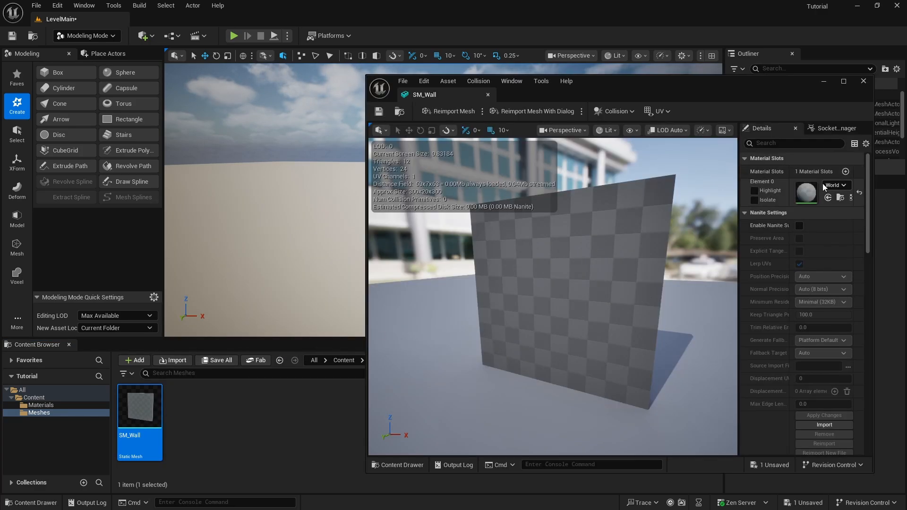
Assign the M_Blockout material to SM_Wall's Element 0 slot, then save the mesh and close its editor.
left_click(47, 406)
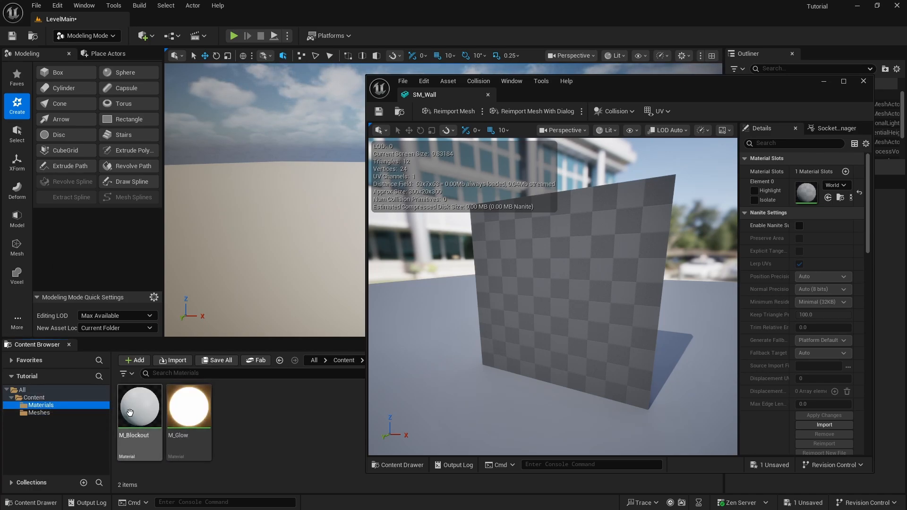
left_click_drag(138, 411, 808, 193)
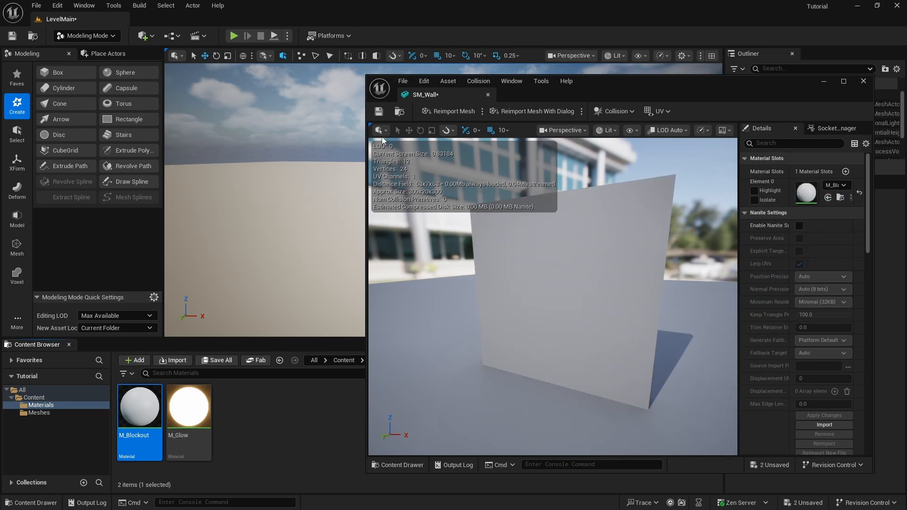
left_click(379, 113)
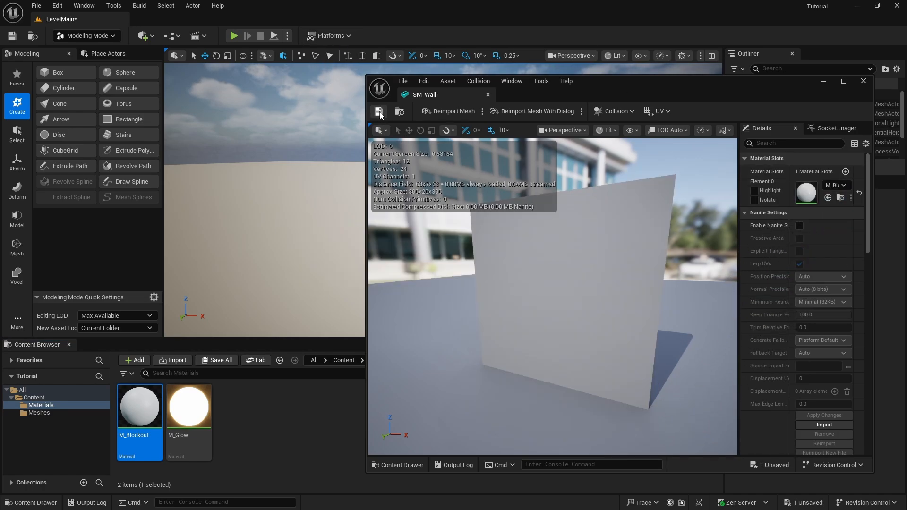
left_click(863, 82)
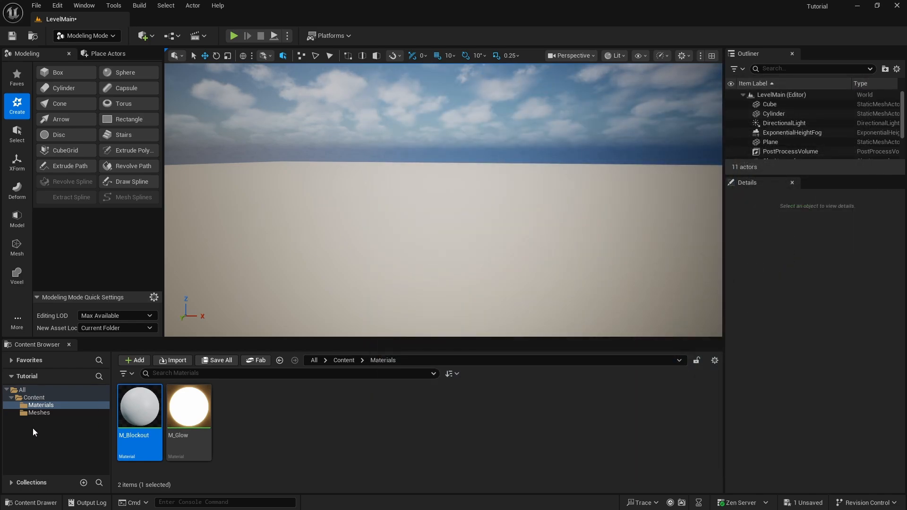
Duplicate the SM_Wall mesh in the Meshes folder and name the copy SM_Wall_CS.
left_click(36, 412)
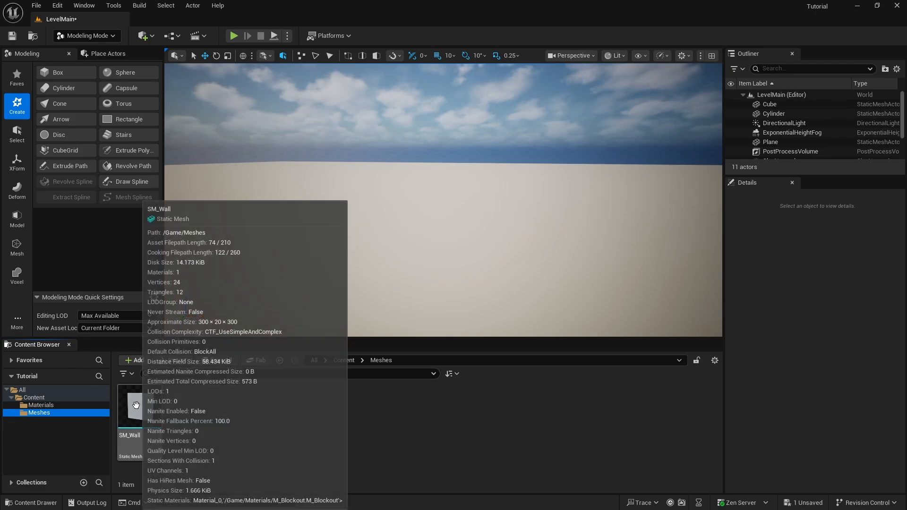
left_click(136, 406)
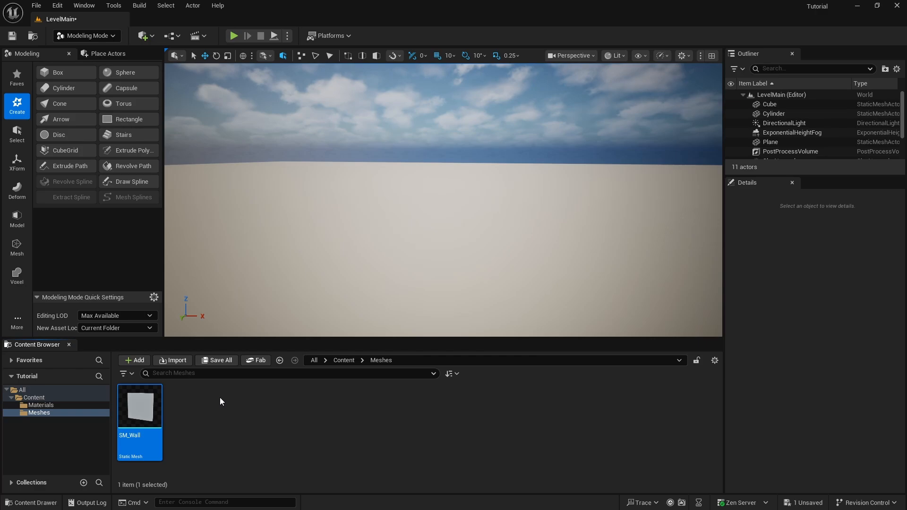
right_click(141, 419)
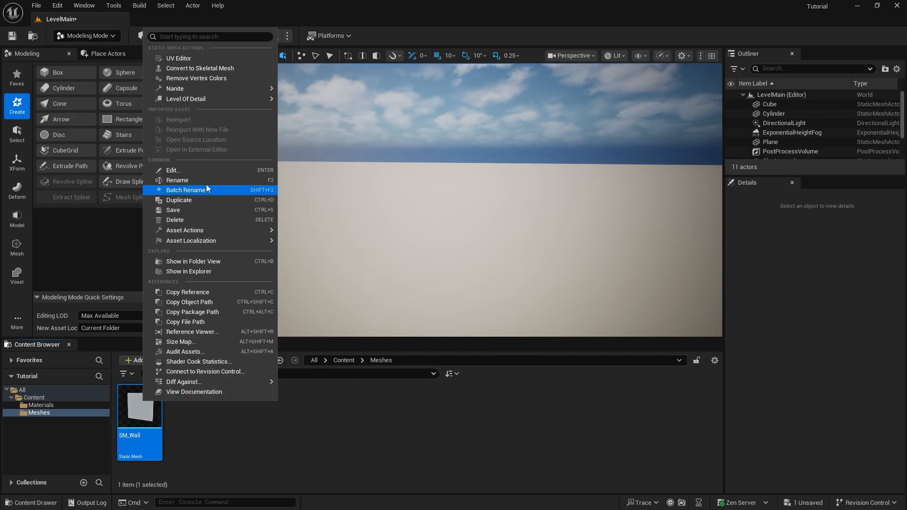
left_click(191, 199)
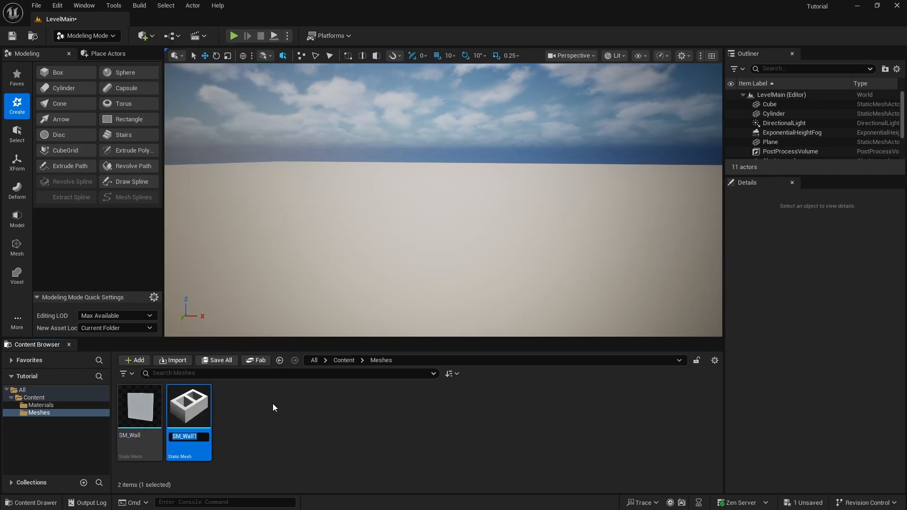
type("SM")
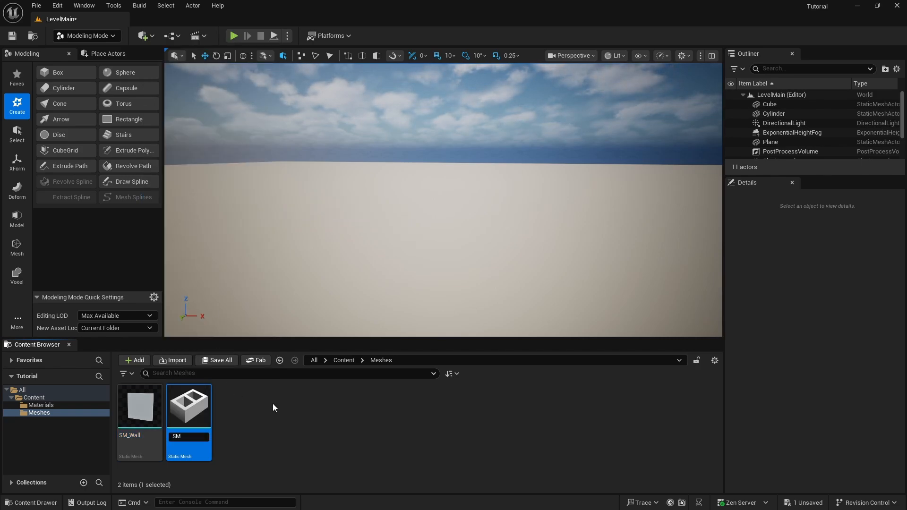
type("_Wall_")
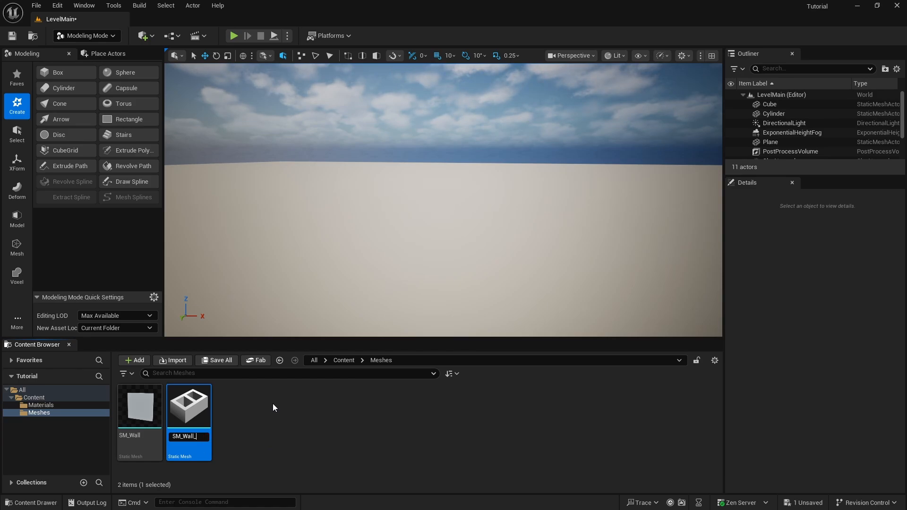
type("CS")
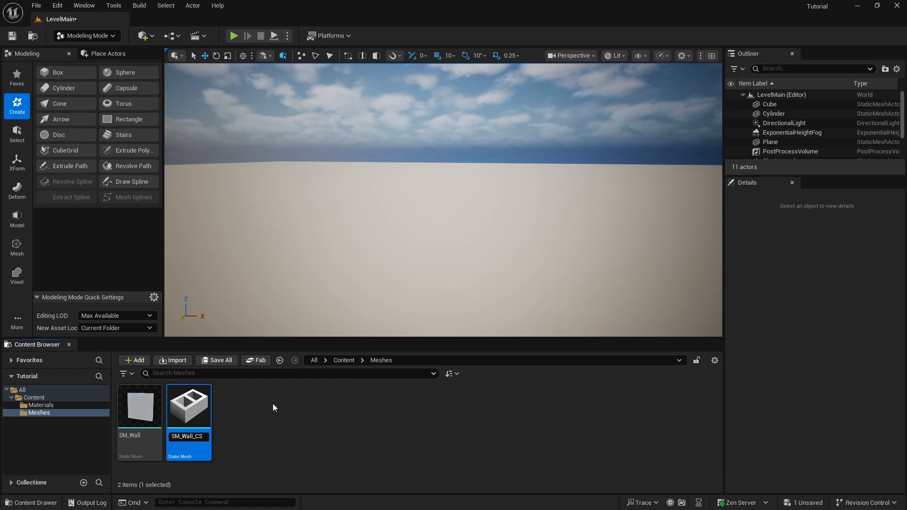
key("Return")
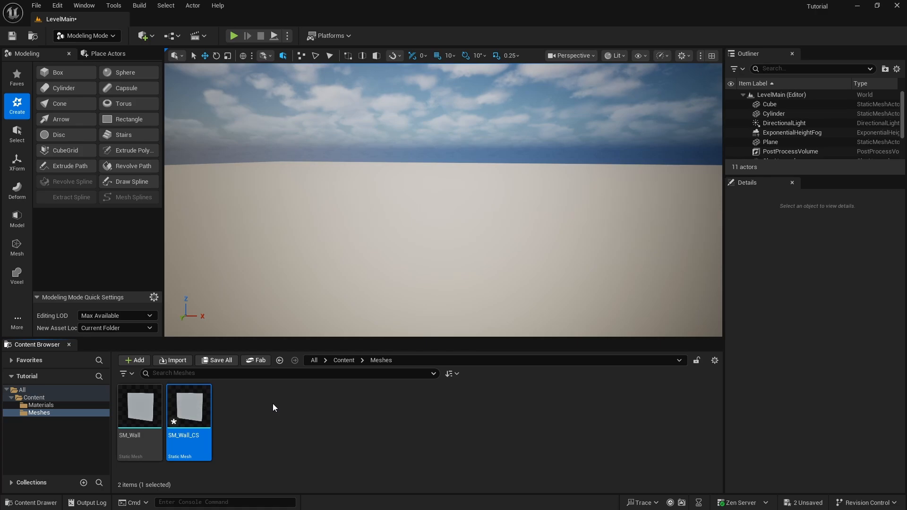
left_click(287, 412)
Duplicate SM_Wall_CS in the Meshes folder and name the copy SM_Wall_SC.
left_click(188, 403)
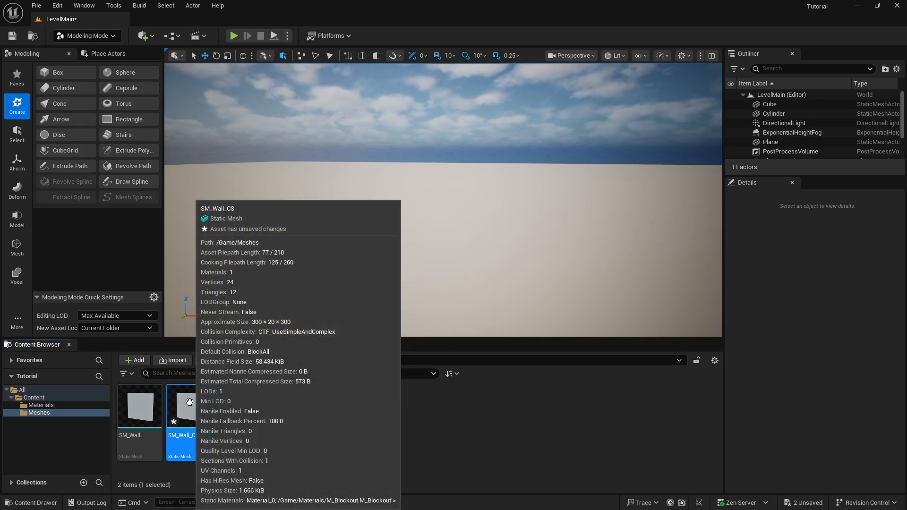
right_click(189, 401)
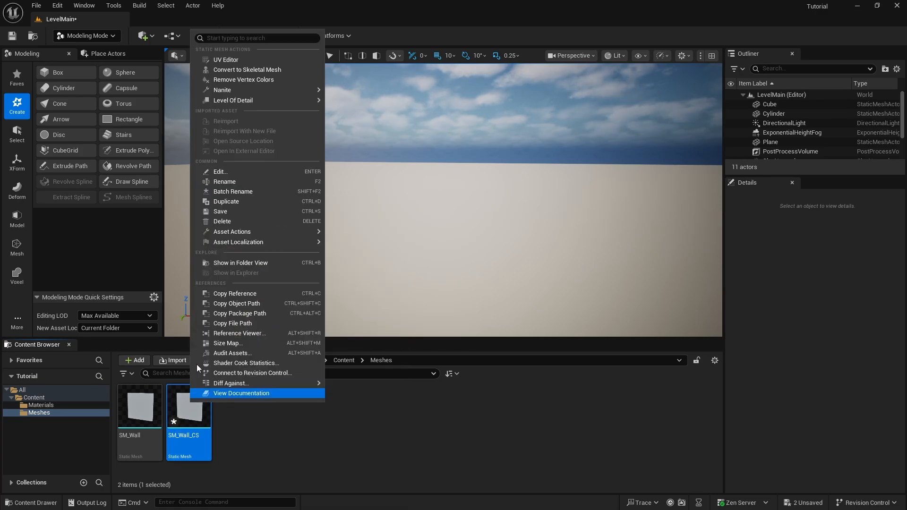
left_click(241, 204)
key("BackSpace")
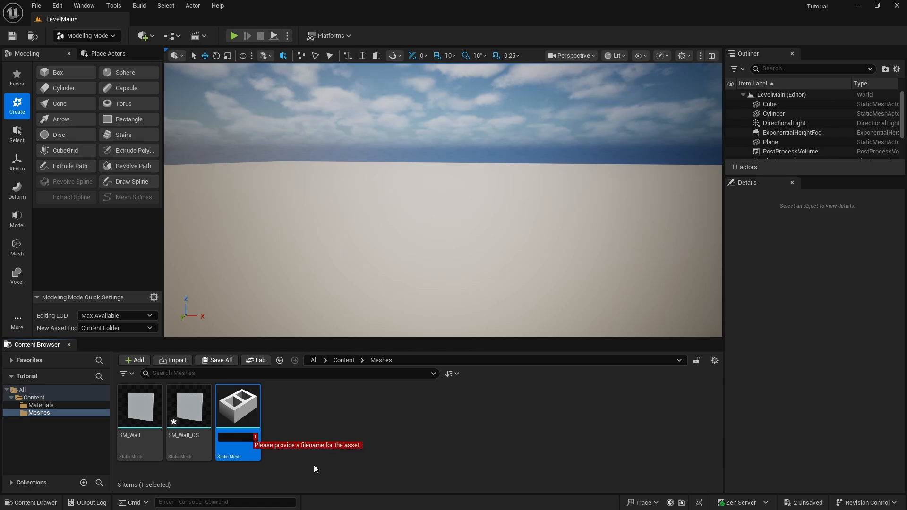
type("SM_W")
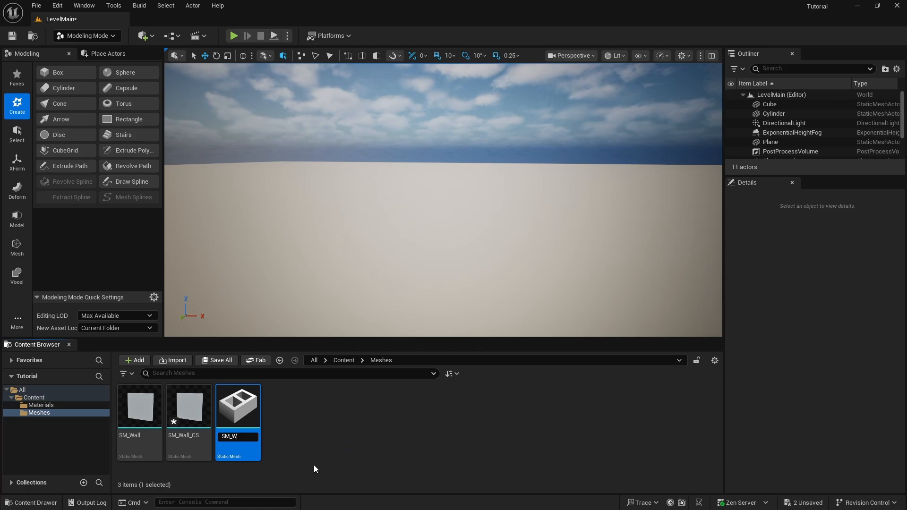
type("all_SC")
key("Return")
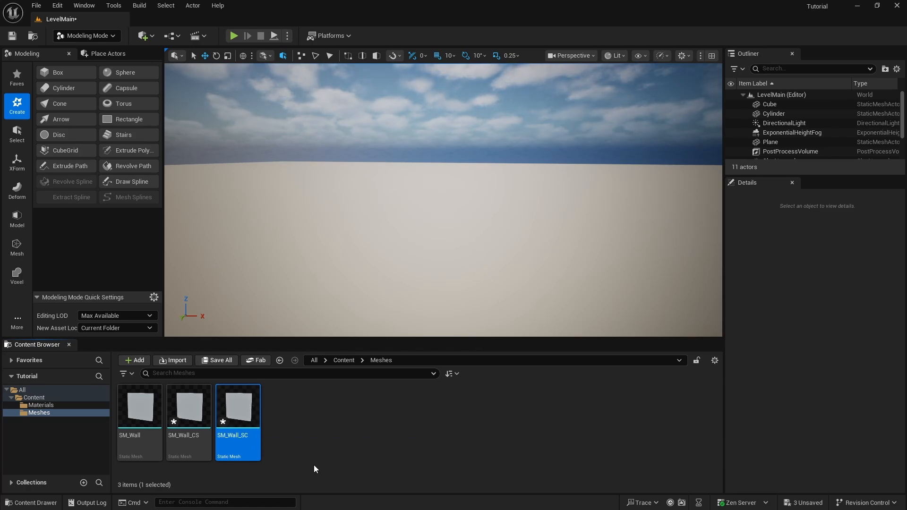
left_click(378, 426)
Rename the original SM_Wall mesh as SM_Wall_SS, then save all modified assets and the level.
left_click(139, 435)
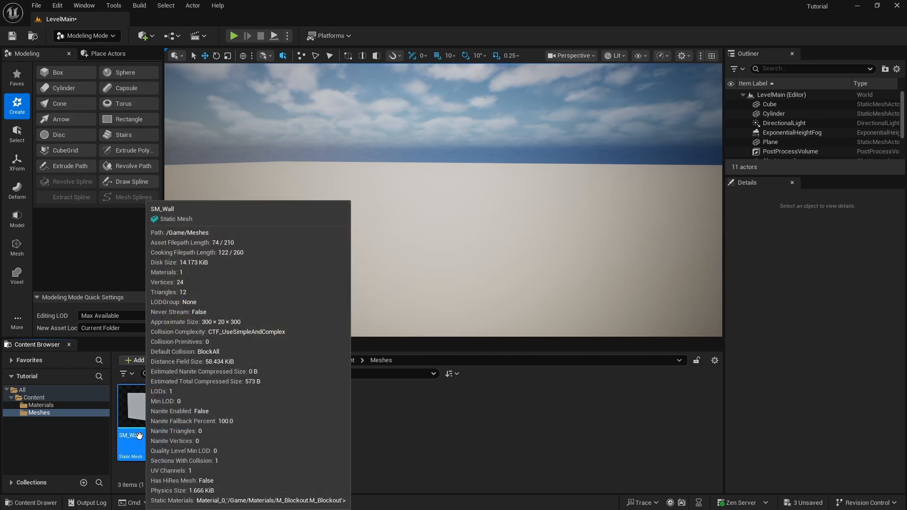
key("F2")
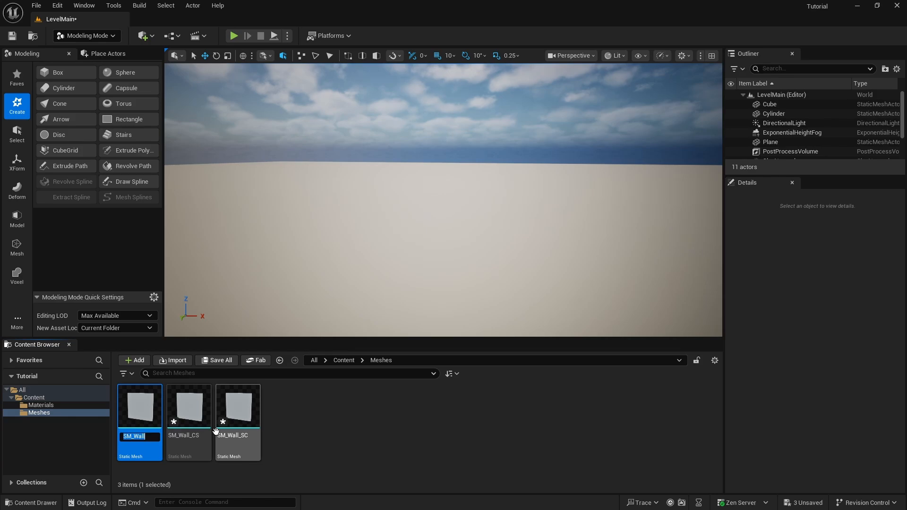
type("S")
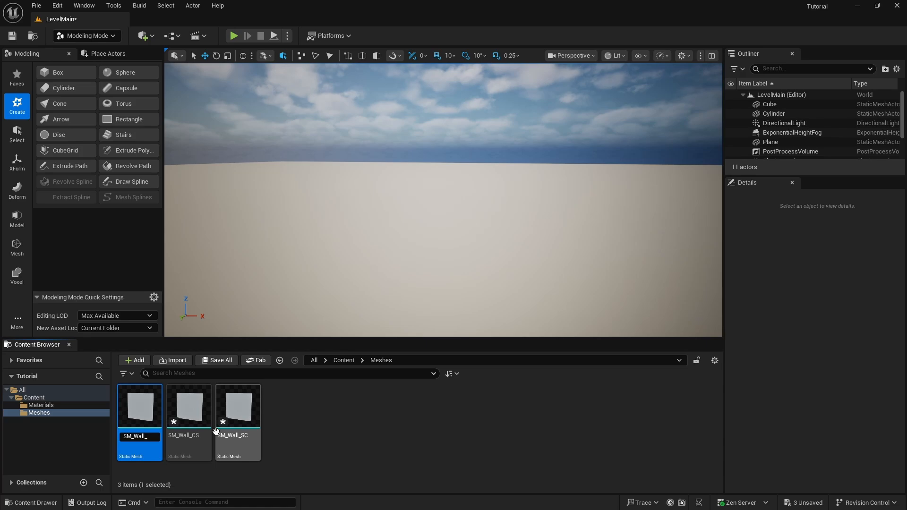
type("S")
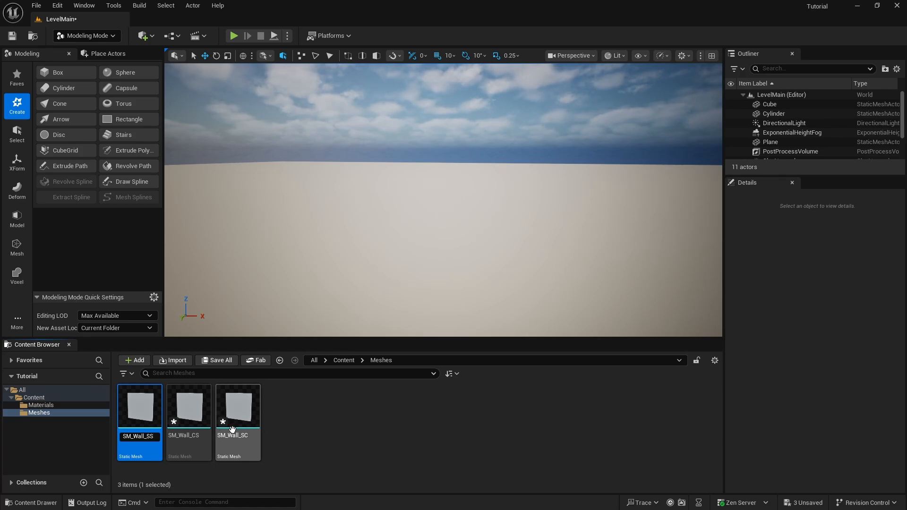
key("Return")
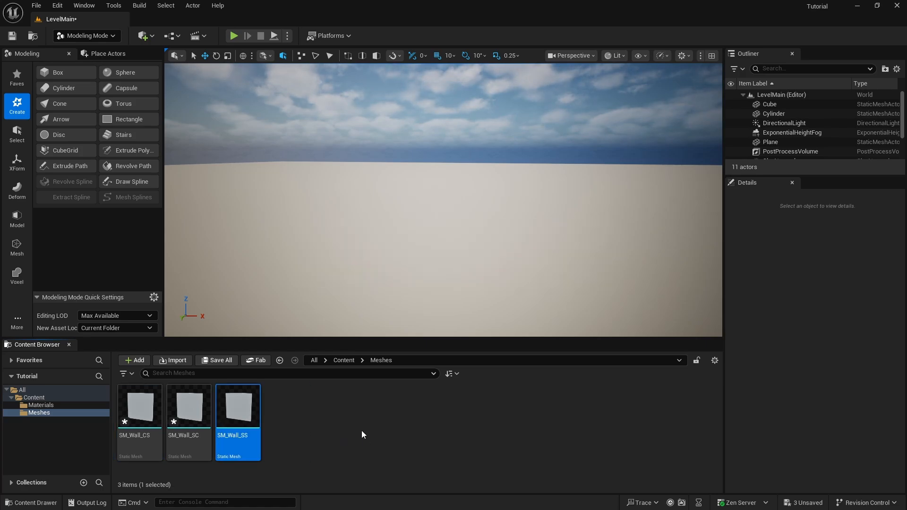
left_click(36, 5)
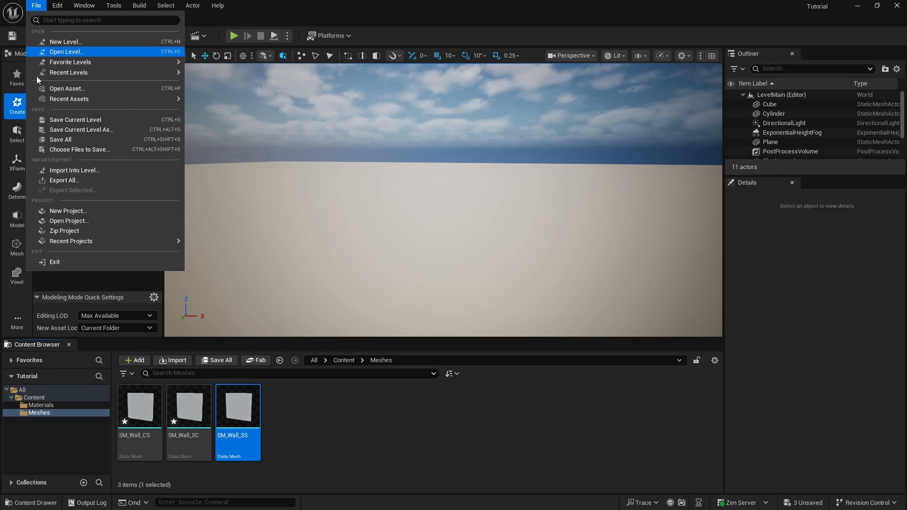
left_click(73, 143)
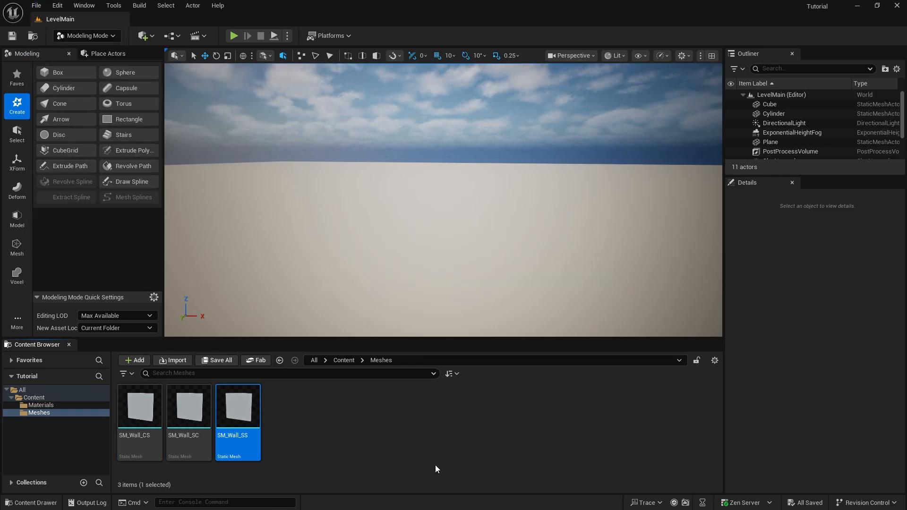
Place SM_Wall_CS, SM_Wall_SC and SM_Wall_SS together on the ground plane at about X -410, Y -870.
mouse_move(147, 404)
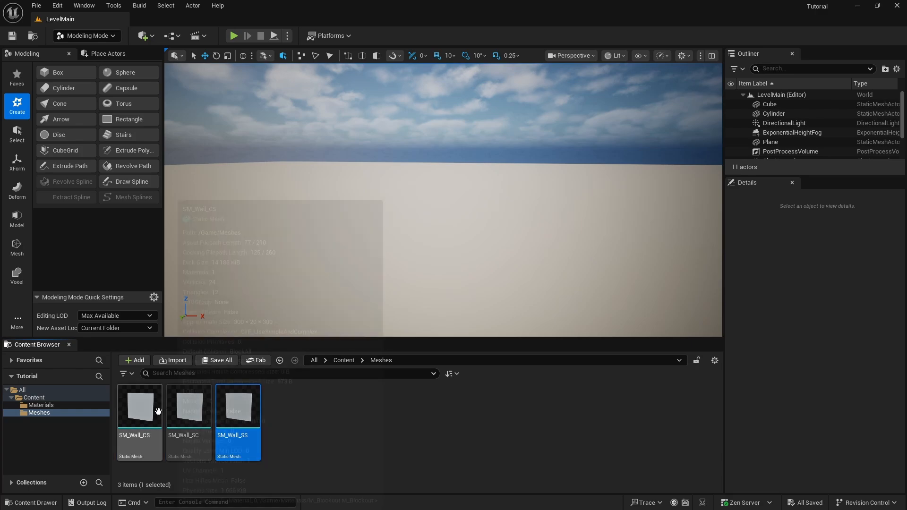
left_click(237, 407, "shift")
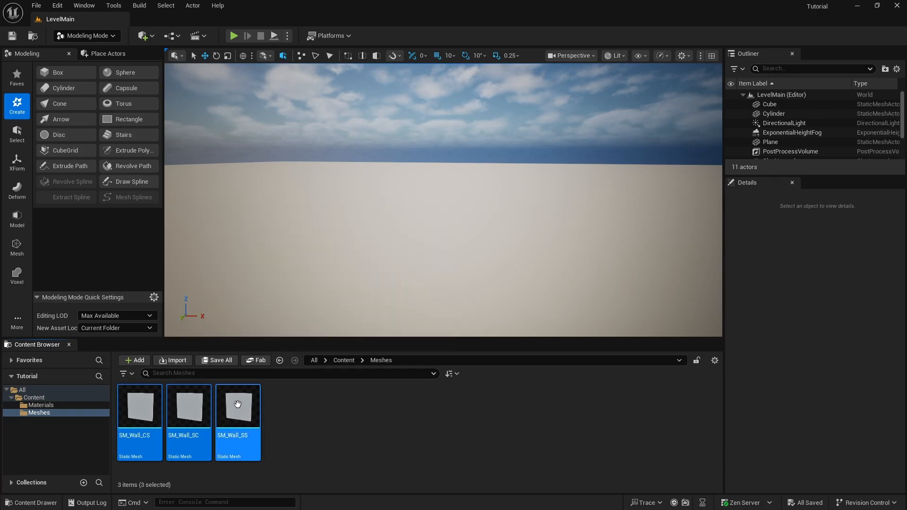
left_click_drag(234, 379, 425, 259)
right_click_drag(425, 260, 460, 276)
key("a")
right_click_drag(420, 241, 415, 242)
key("w")
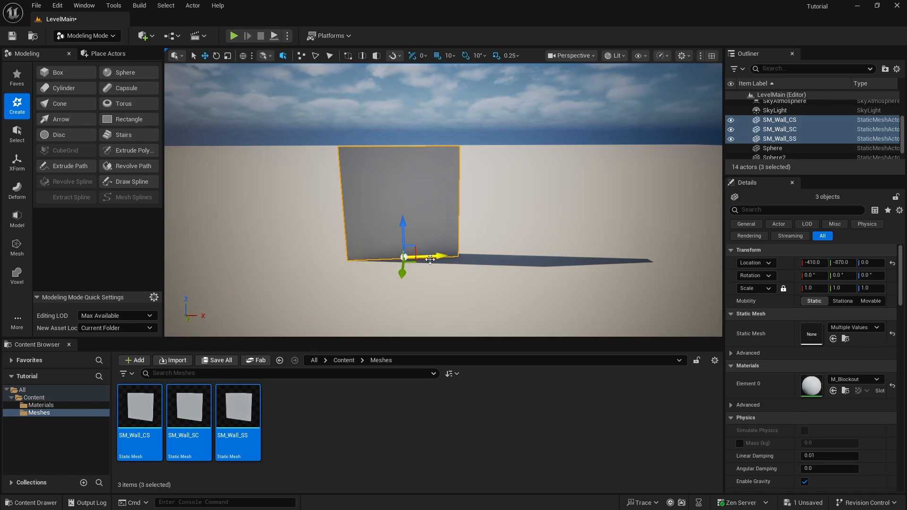
Spread the overlapping walls along X, moving SM_Wall_CS to -780 and SM_Wall_SC to -20 on either side of SM_Wall_SS.
left_click(428, 195)
left_click_drag(431, 257, 289, 254)
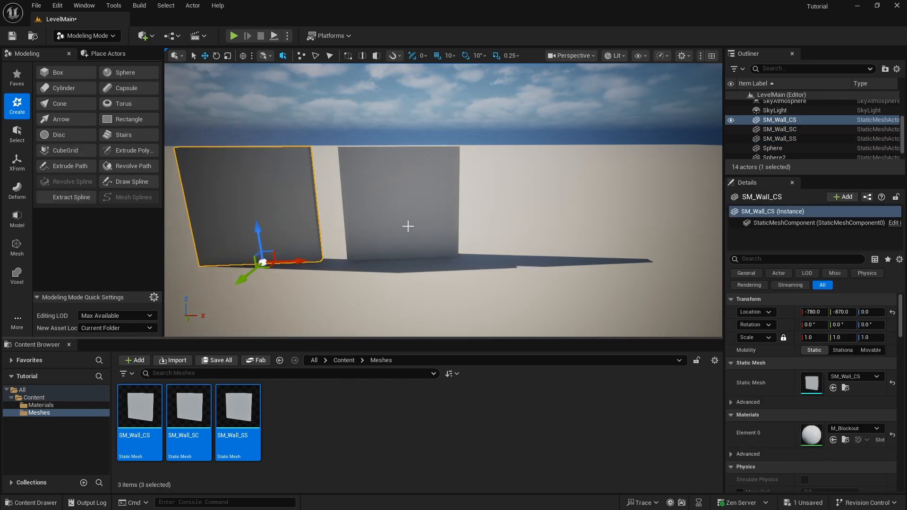
left_click(425, 204)
left_click_drag(437, 259, 569, 258)
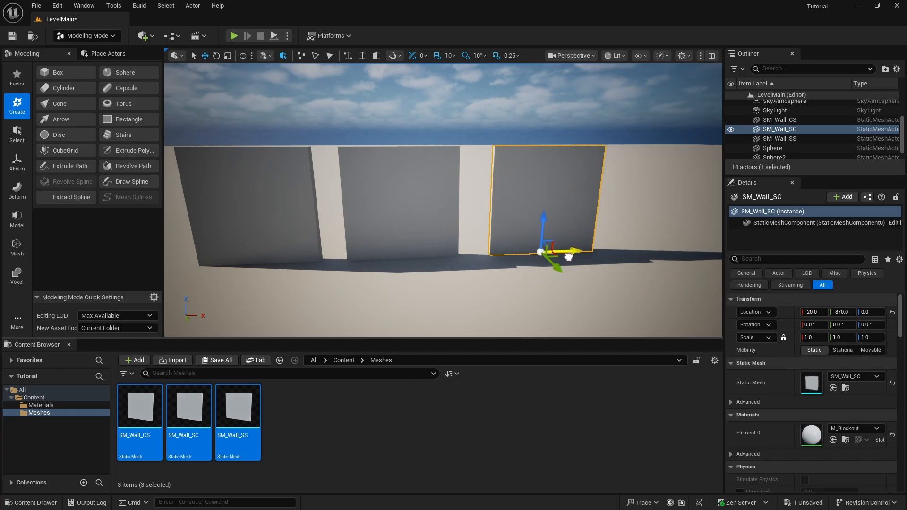
left_click(383, 239)
right_click_drag(383, 240, 389, 235)
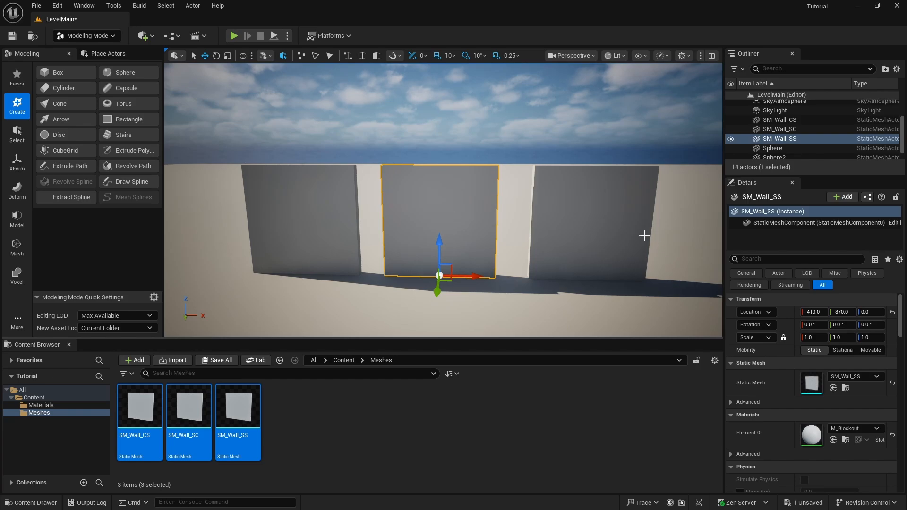
In Triangle Edit on SM_Wall_CS, select the front vertical edge at its outer end and move it 20 units along X with Delta Mode on.
left_click(572, 224)
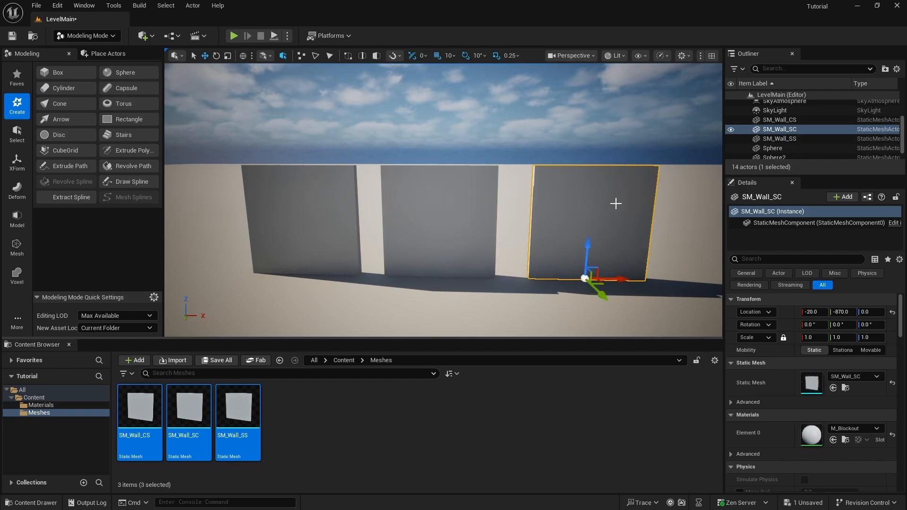
left_click(321, 222)
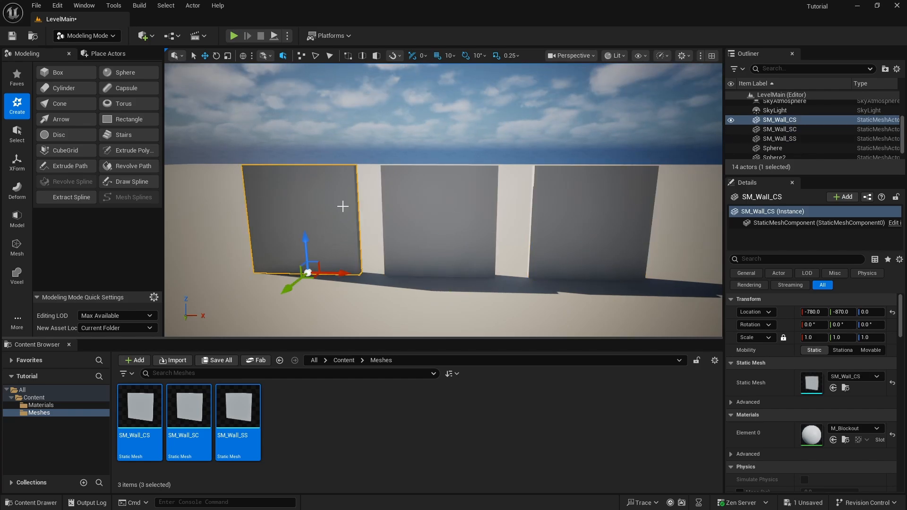
mouse_move(343, 207)
right_mouse_down()
mouse_move(402, 207)
mouse_move(343, 207)
right_mouse_up()
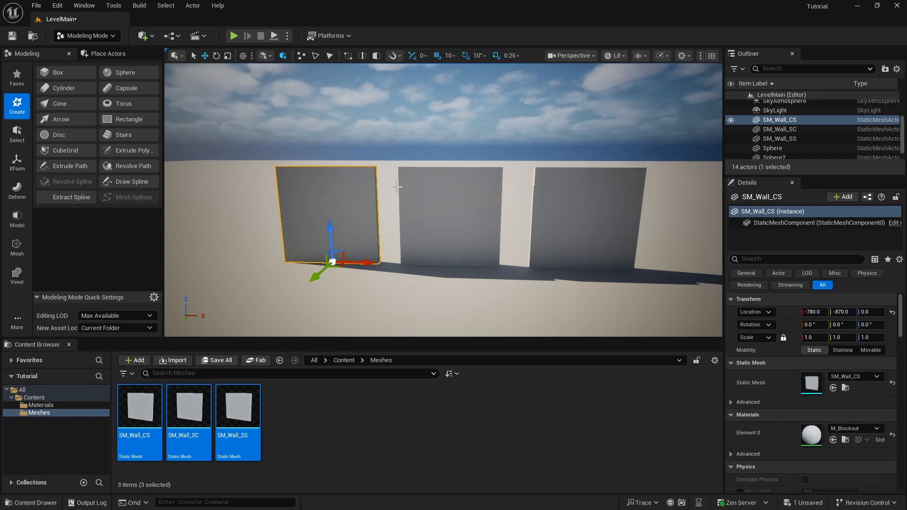
mouse_move(395, 185)
right_mouse_down()
mouse_move(358, 185)
mouse_move(401, 168)
right_mouse_up()
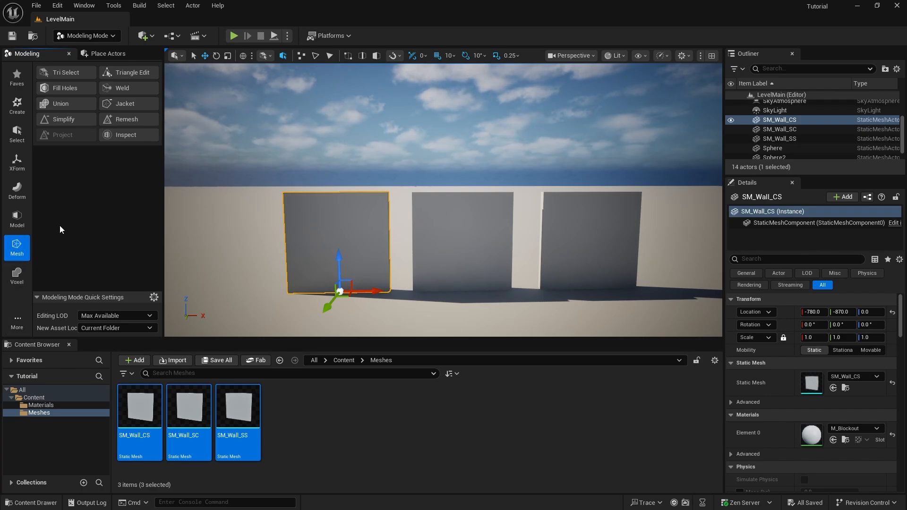
left_click(126, 73)
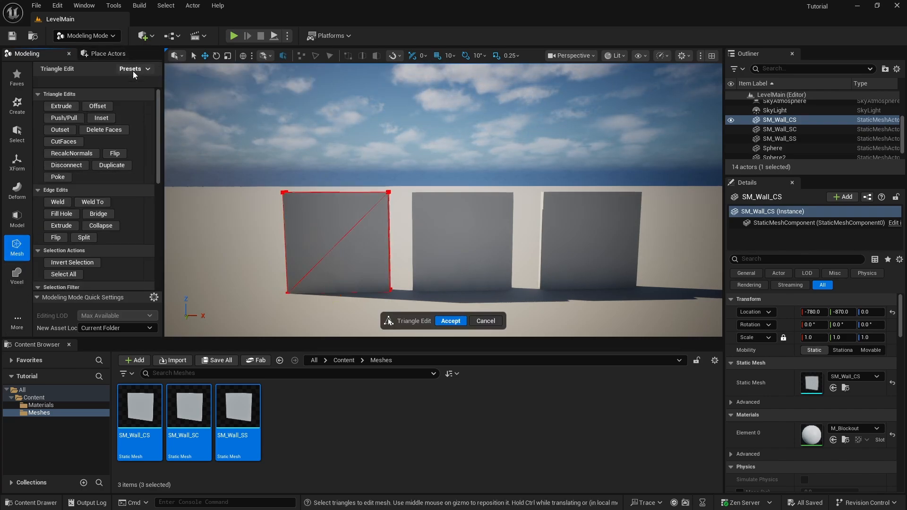
right_click_drag(425, 256, 427, 255)
left_click(404, 167)
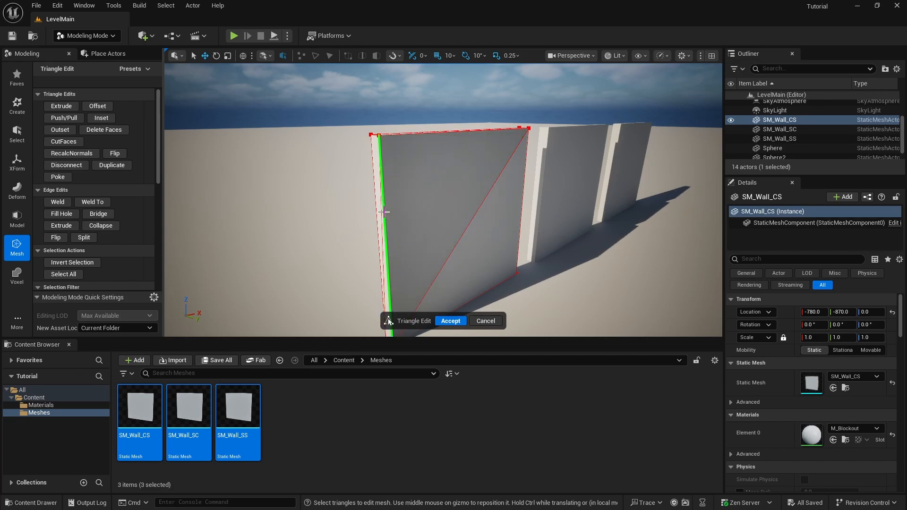
left_click(384, 213)
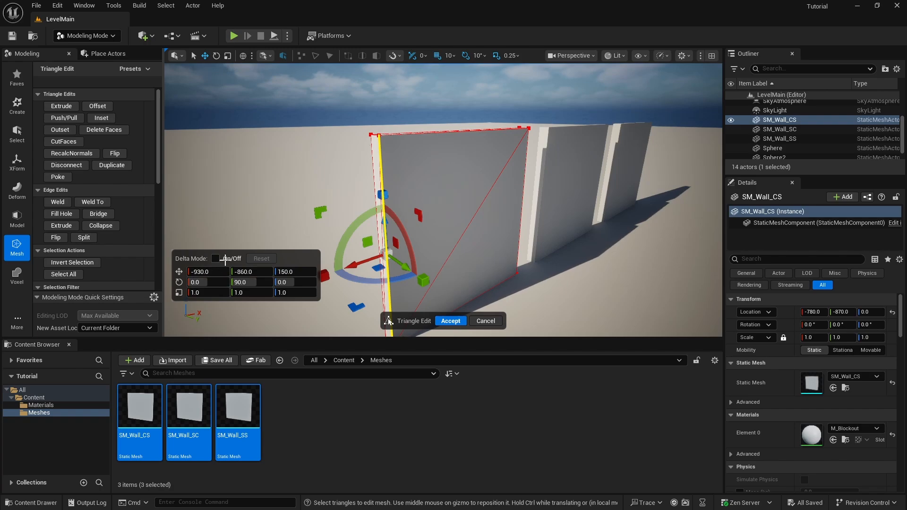
left_click(215, 257)
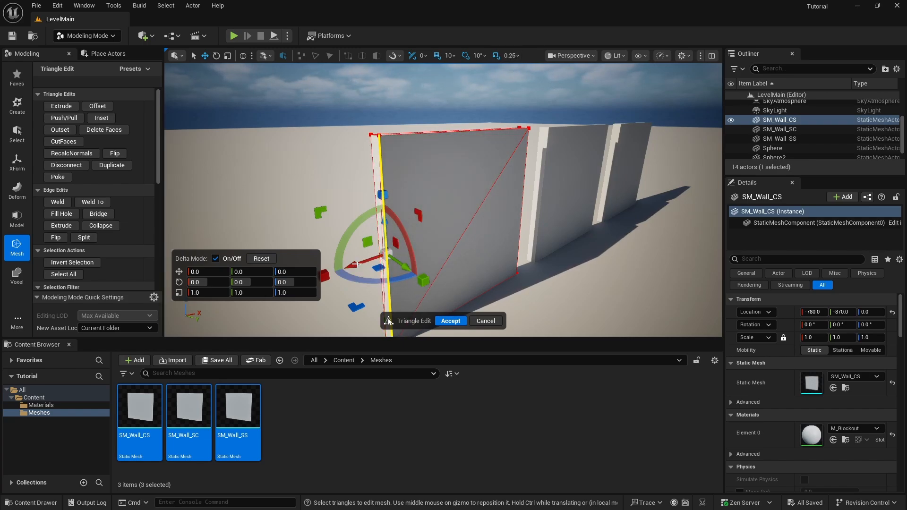
left_click_drag(352, 260, 367, 259)
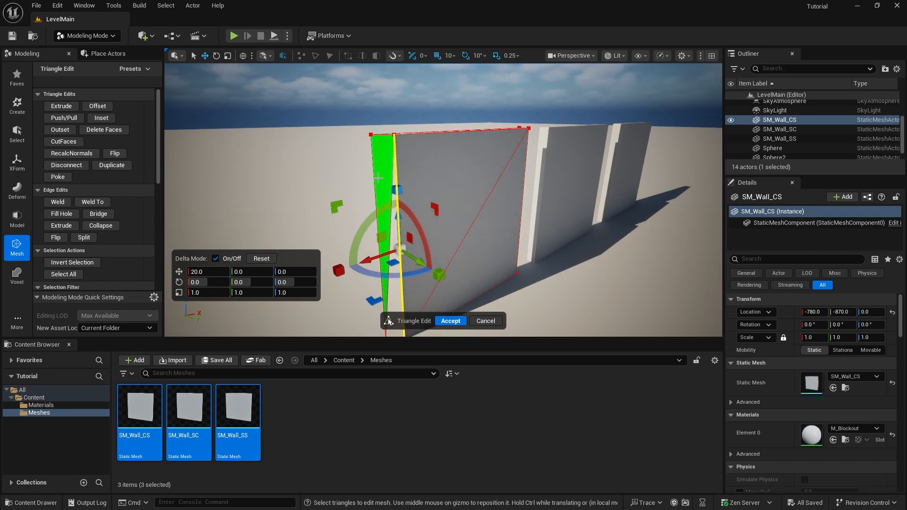
Accept the Triangle Edit on SM_Wall_CS, then save all modified assets and the level.
left_click(450, 321)
mouse_move(440, 199)
right_mouse_down()
mouse_move(397, 200)
mouse_move(416, 222)
mouse_move(441, 200)
right_mouse_up()
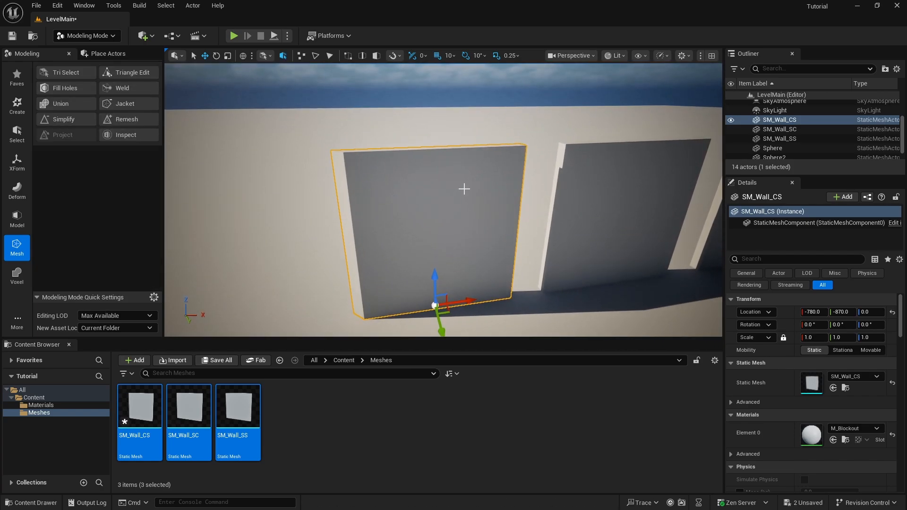
left_click(36, 5)
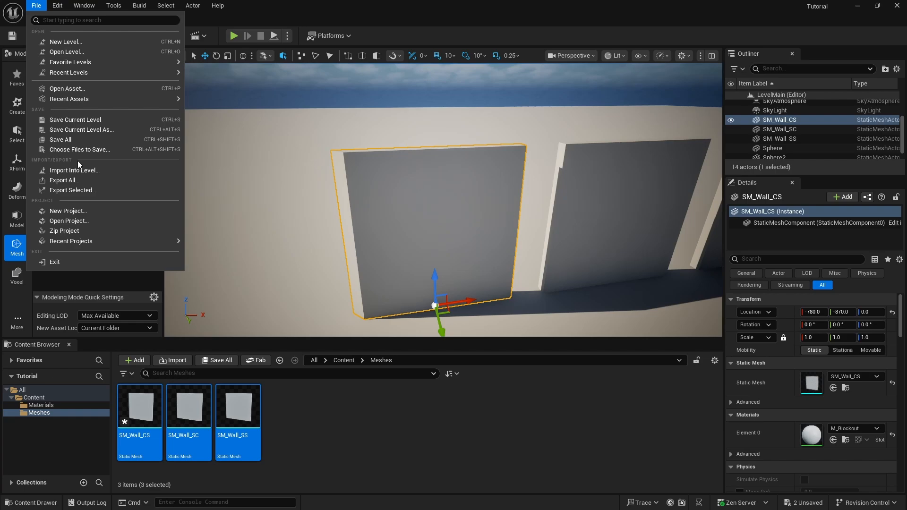
left_click(91, 139)
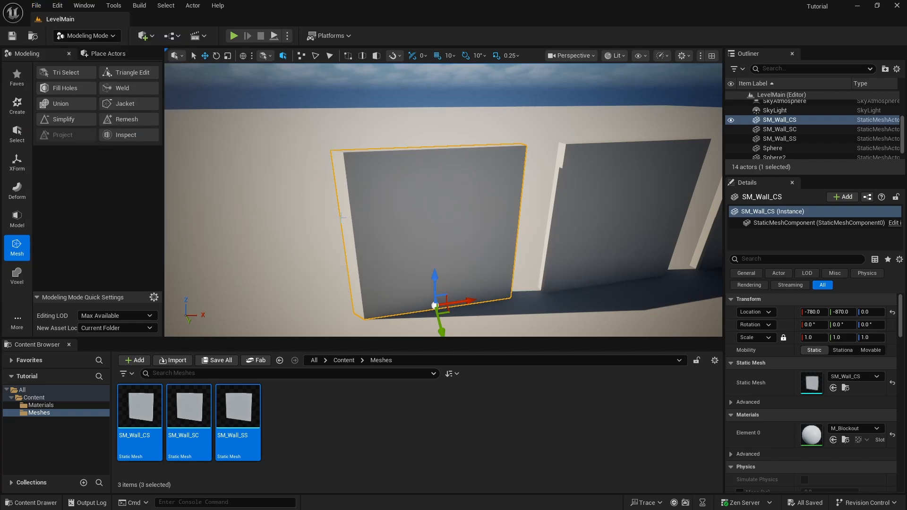
In Triangle Edit on SM_Wall_SC, select the front vertical edge at its outer end and move it -20 units along X with grid snap 10.
right_click_drag(536, 162, 563, 156)
left_click(508, 172)
key("f")
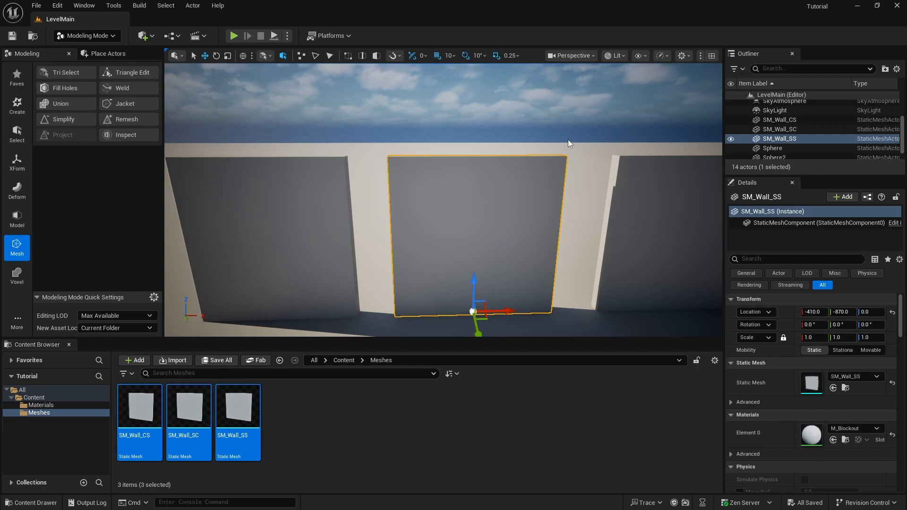
right_click_drag(536, 216, 421, 175)
left_click(421, 175)
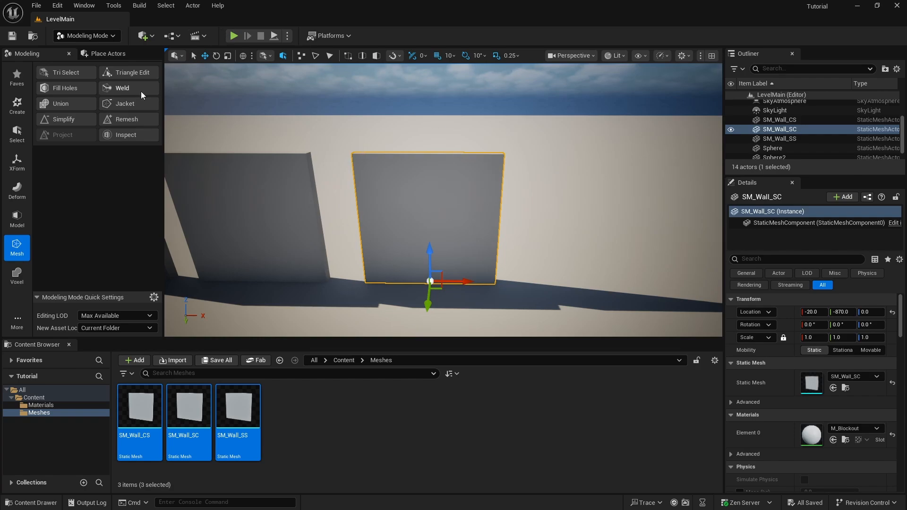
left_click(141, 73)
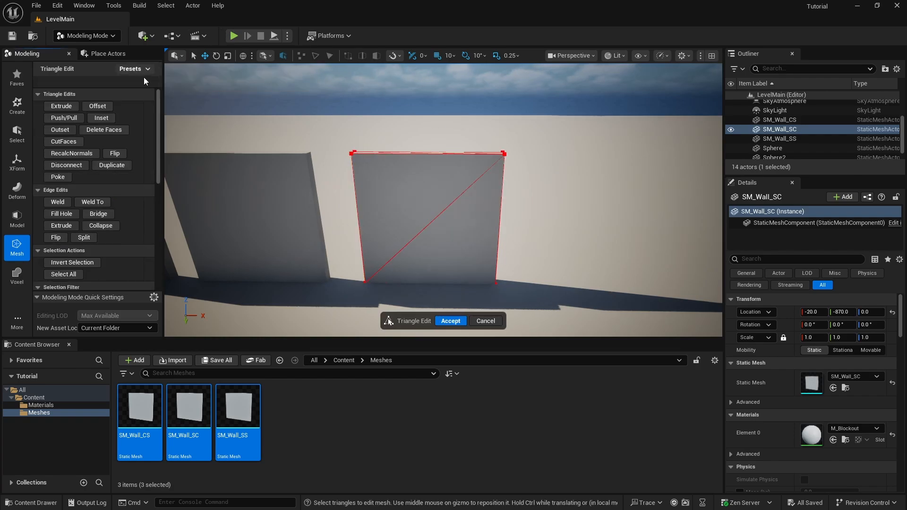
left_click(500, 196)
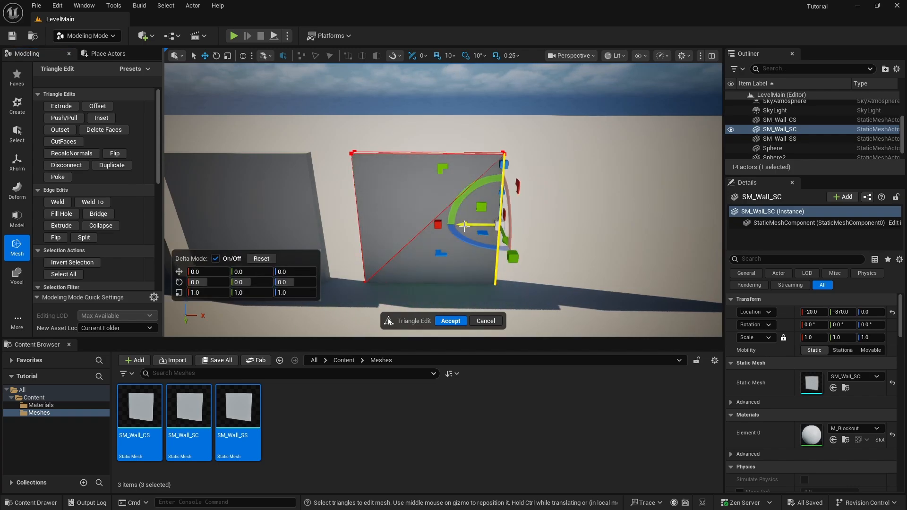
left_click_drag(470, 224, 459, 223)
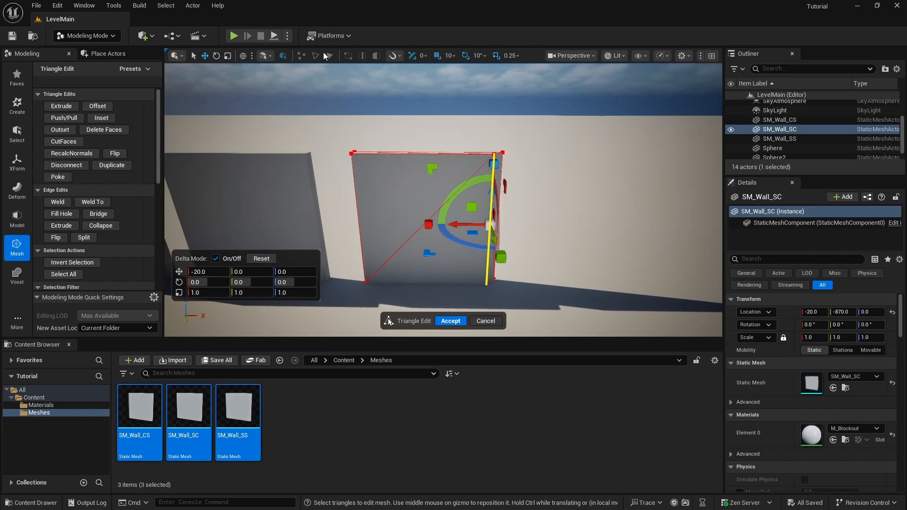
left_click(452, 57)
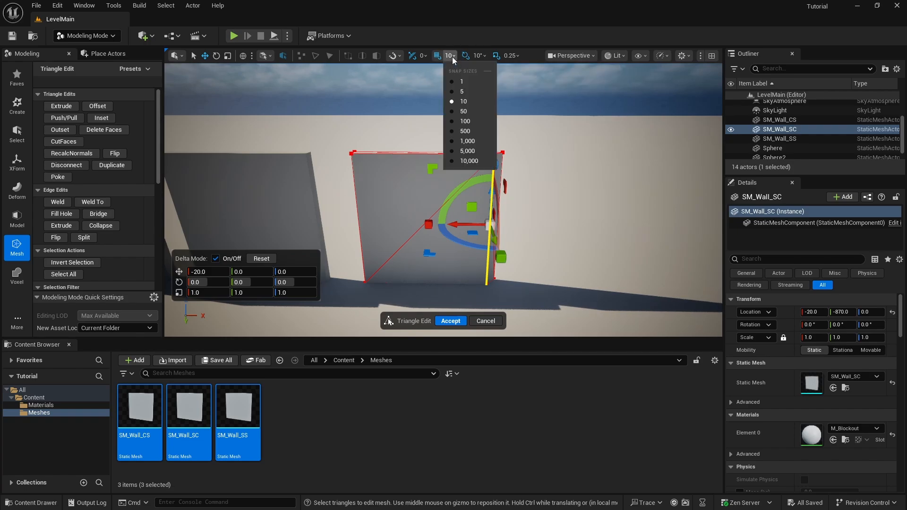
left_click(467, 102)
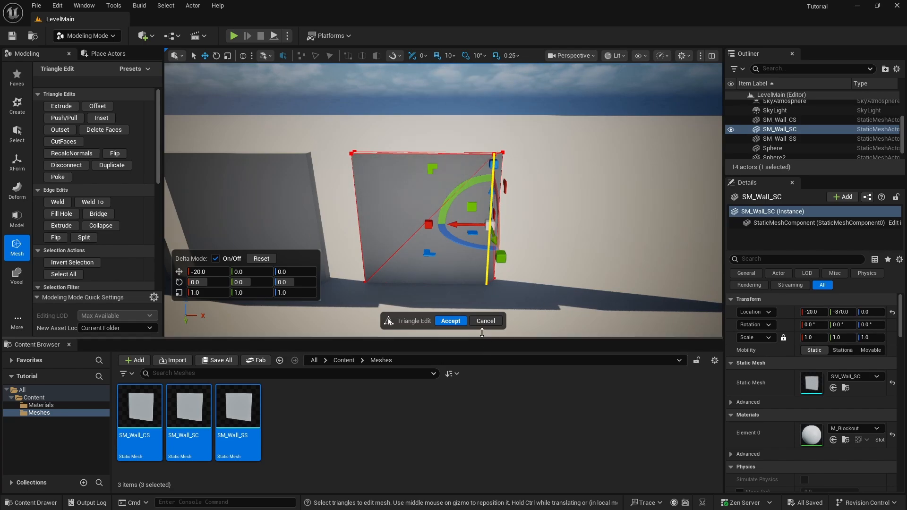
Accept the Triangle Edit on SM_Wall_SC, save all modified assets and the level, and clear the selection.
left_click(450, 321)
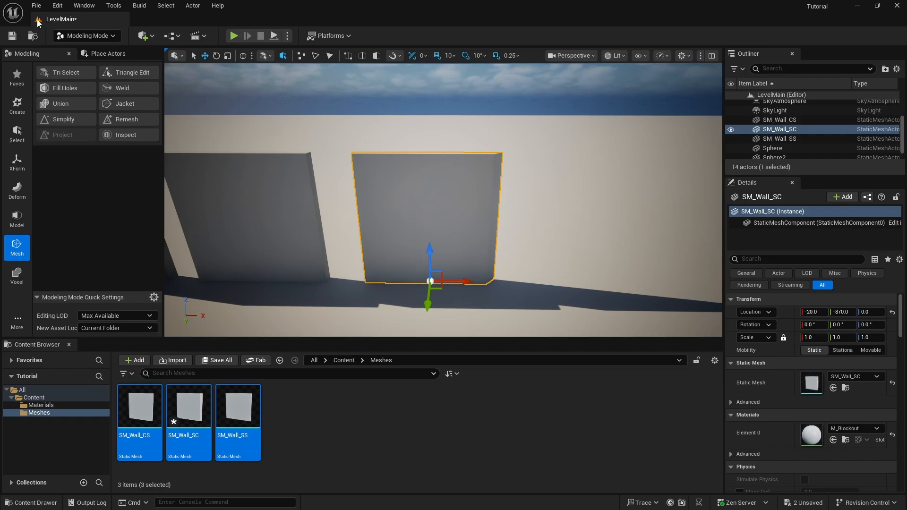
left_click(36, 5)
left_click(89, 141)
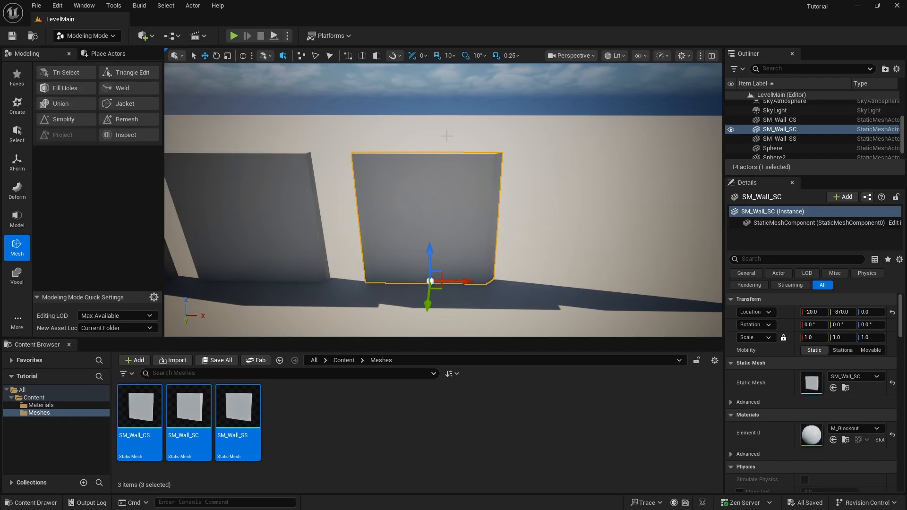
mouse_move(443, 131)
right_mouse_down()
mouse_move(377, 104)
mouse_move(432, 135)
right_mouse_up()
right_click_drag(518, 154, 518, 153)
key("a")
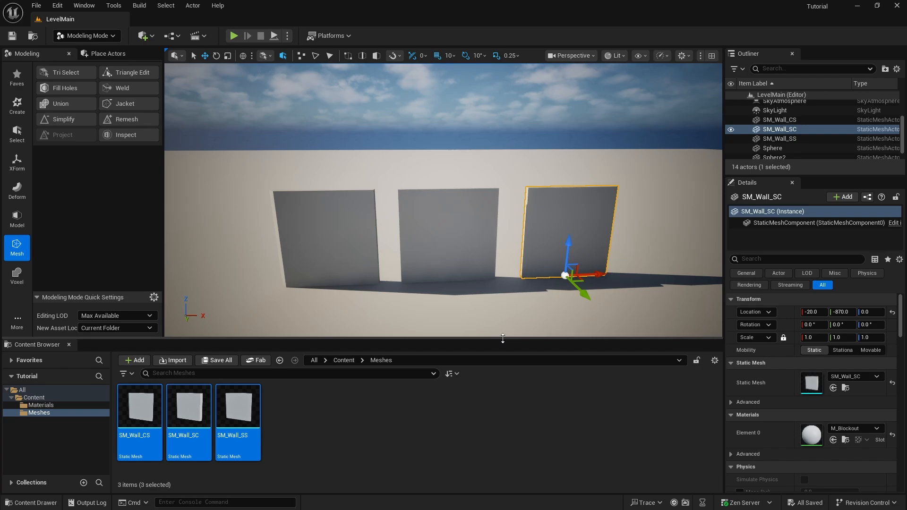
left_click(36, 6)
left_click(459, 118)
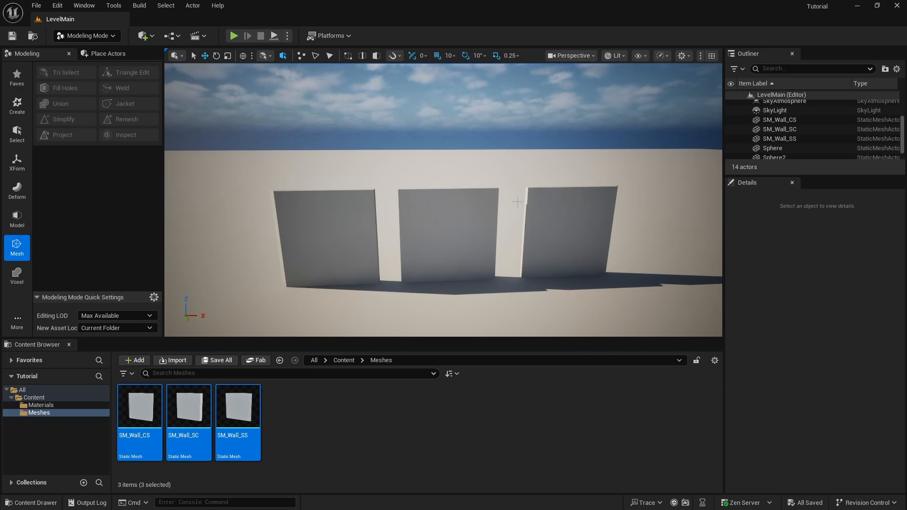
Delete the three placed walls SM_Wall_SC, SM_Wall_SS and SM_Wall_CS from the level.
left_click(348, 201)
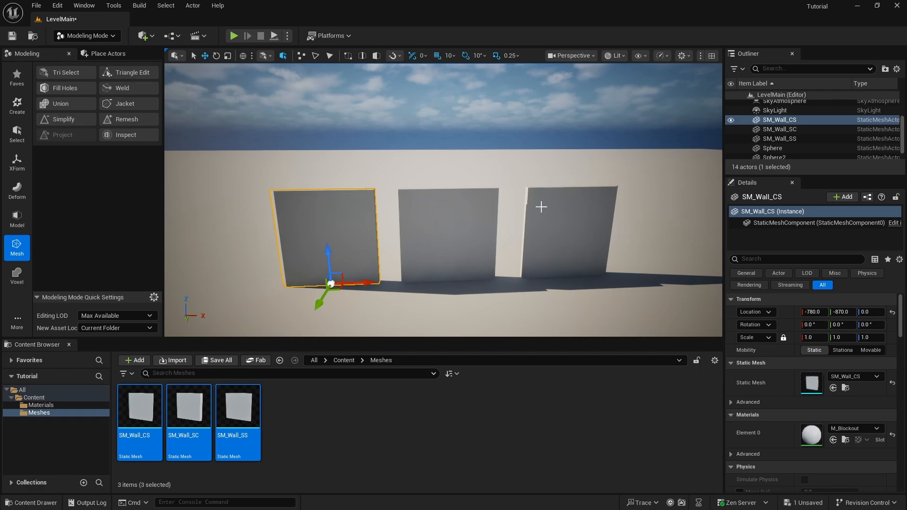
left_click(560, 202)
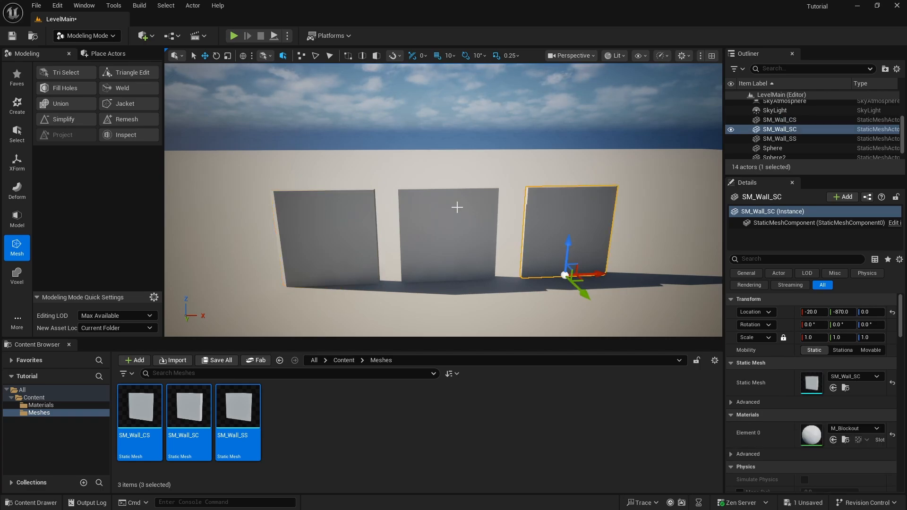
key("Delete")
left_click(453, 231)
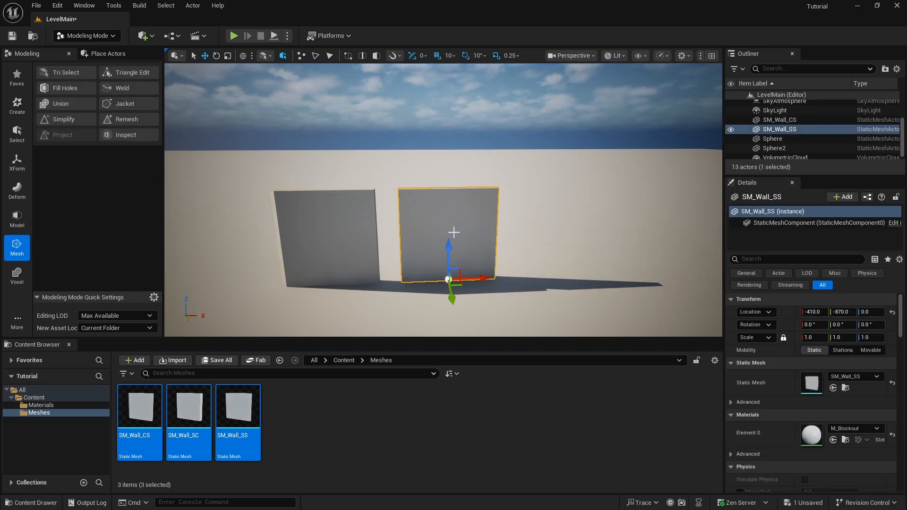
key("Delete")
left_click(343, 218)
key("Delete")
Duplicate the SM_Wall_CS, SM_Wall_SC and SM_Wall_SS mesh assets together in the Meshes folder.
left_click(363, 434)
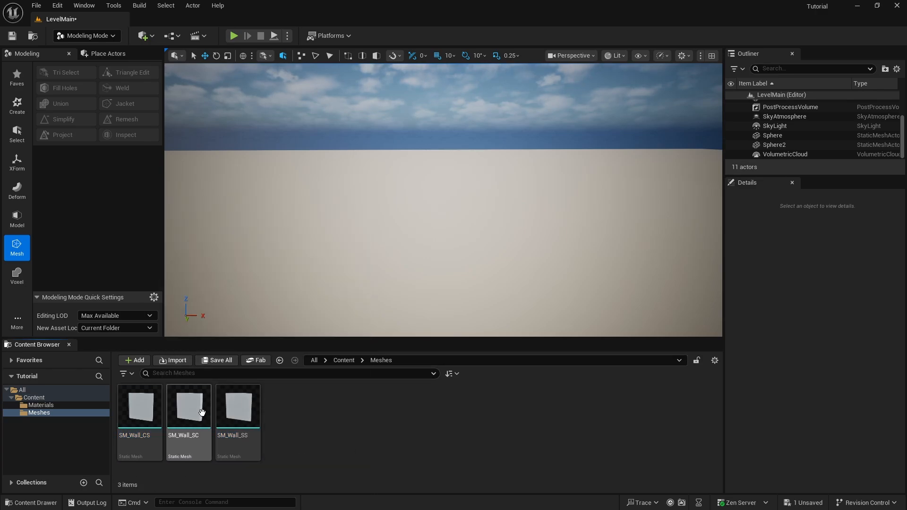
left_click(152, 403)
left_click(197, 401, "ctrl")
left_click(244, 401, "ctrl")
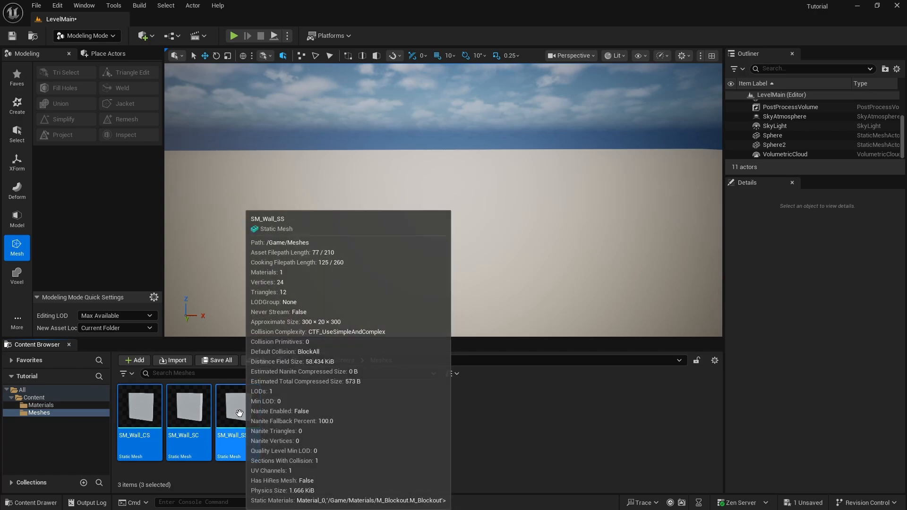
right_click(240, 406)
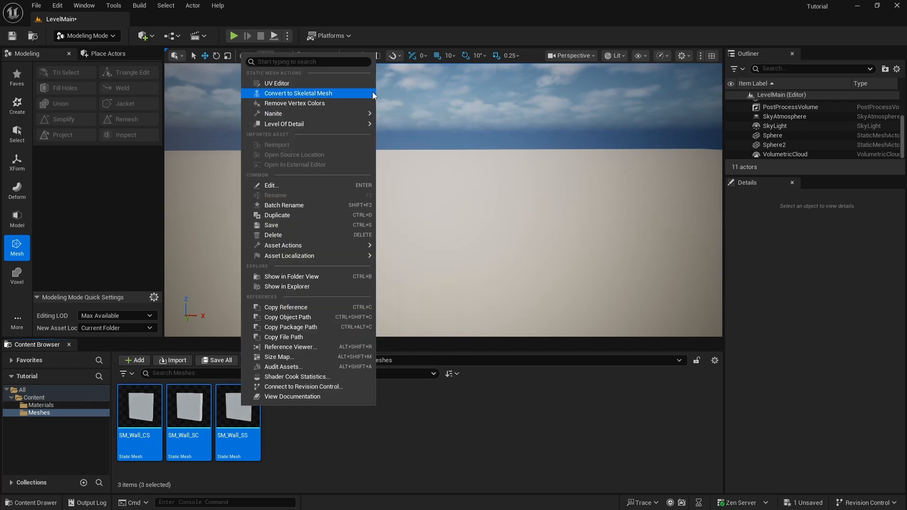
left_click(291, 214)
left_click(432, 463)
Rename the duplicate of SM_Wall_CS as SM_Doorway_CS.
left_click(200, 439)
key("F2")
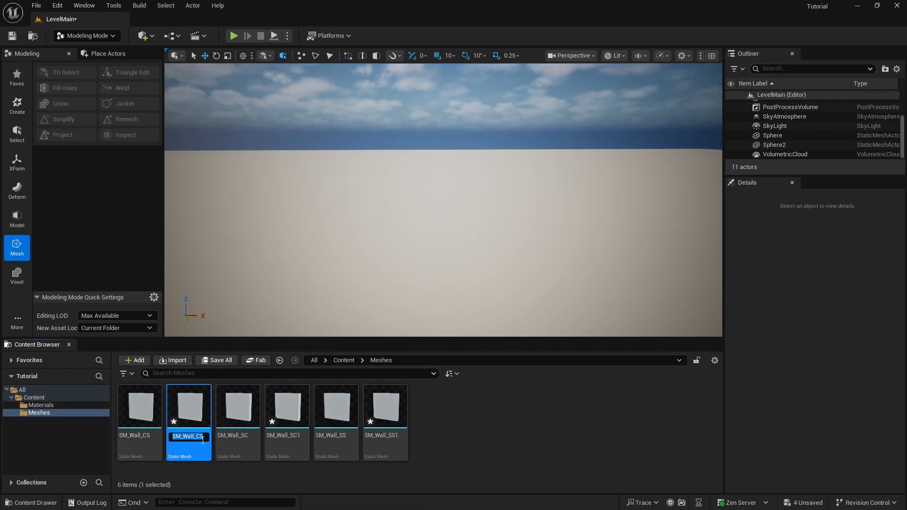
key("Home")
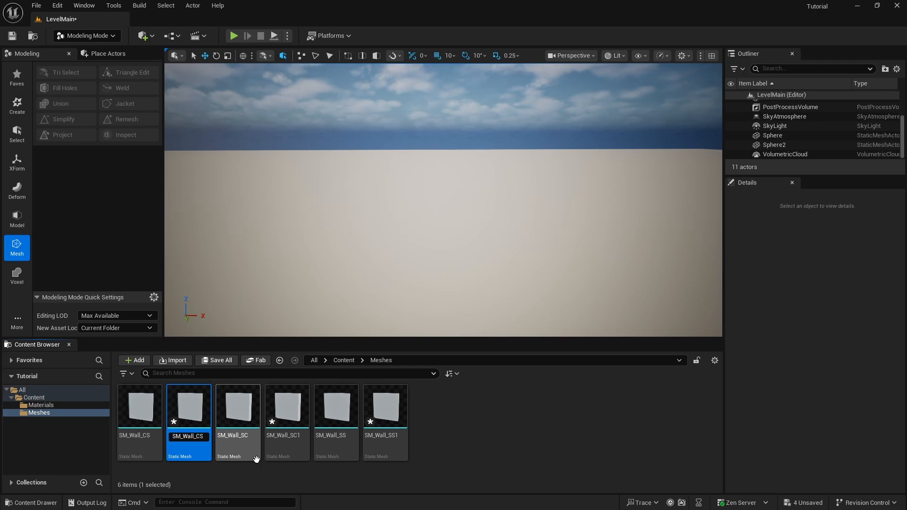
key("BackSpace")
key("BackSpace")
key("BackSpace")
key("BackSpace")
type("Doorway_")
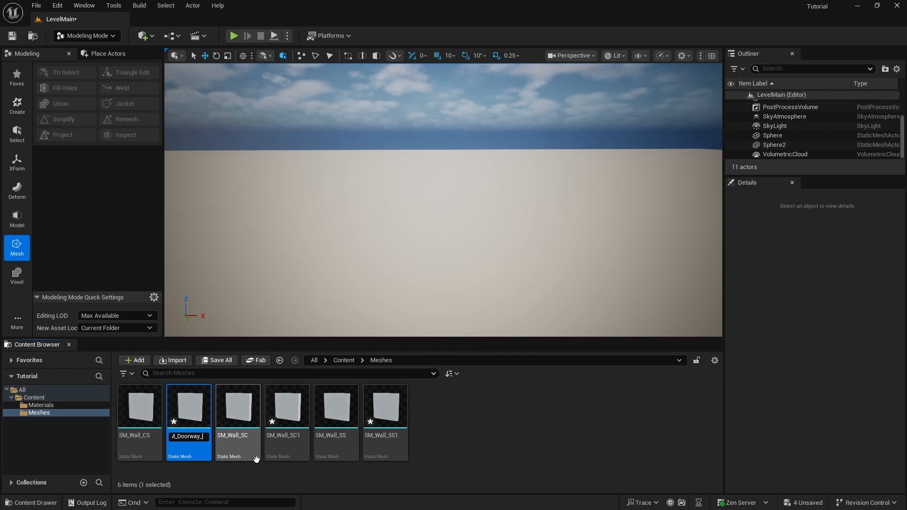
key("End")
key("BackSpace")
key("Return")
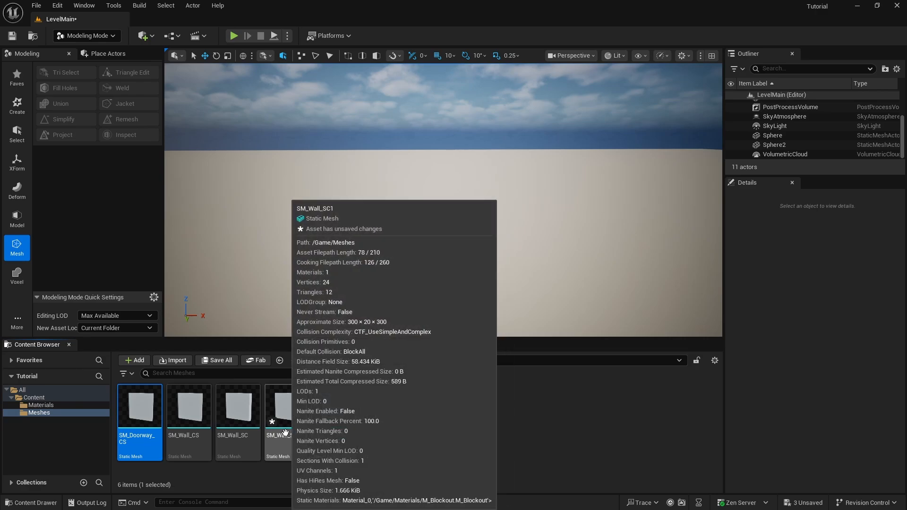
Rename the duplicate mesh SM_Wall_SC1 as SM_Doorway_SC.
left_click(302, 438)
left_click(302, 436)
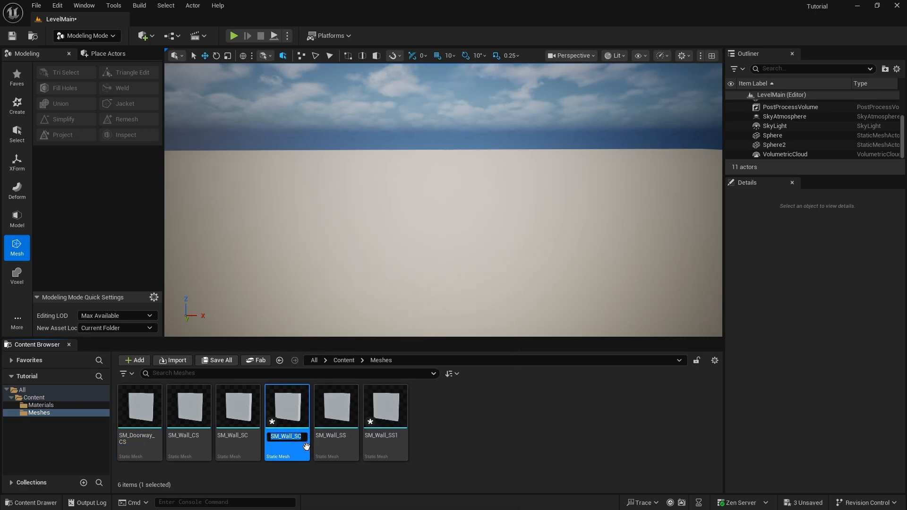
key("Right")
key("Left")
key("Left")
key("Left")
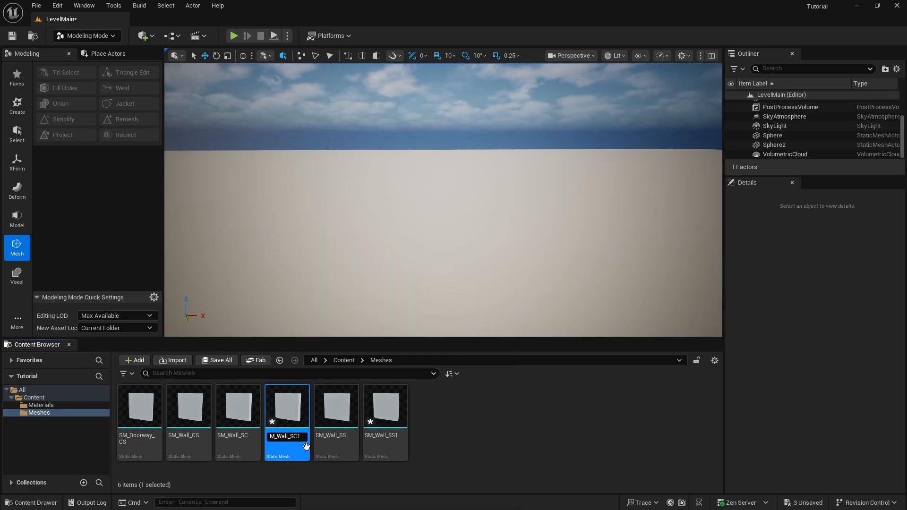
key("BackSpace")
key("BackSpace")
key("BackSpace")
key("BackSpace")
type("Doo")
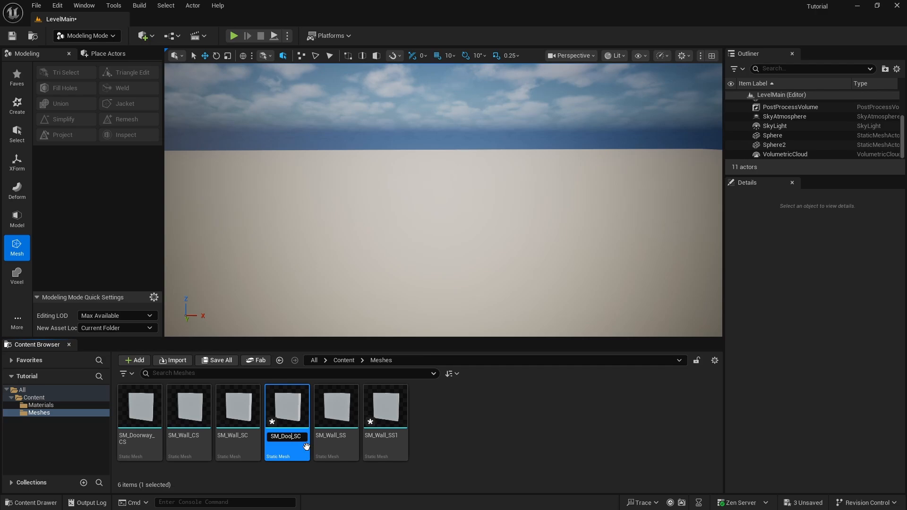
type("rway")
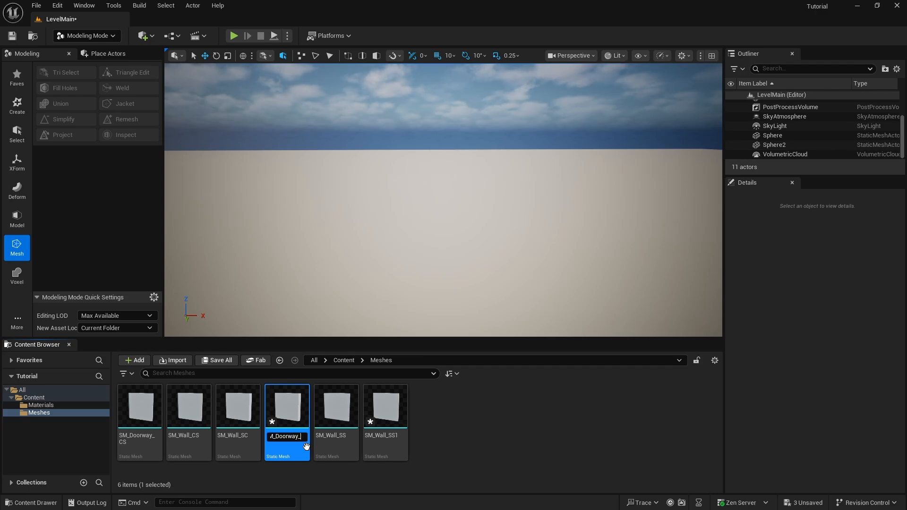
key("End")
key("BackSpace")
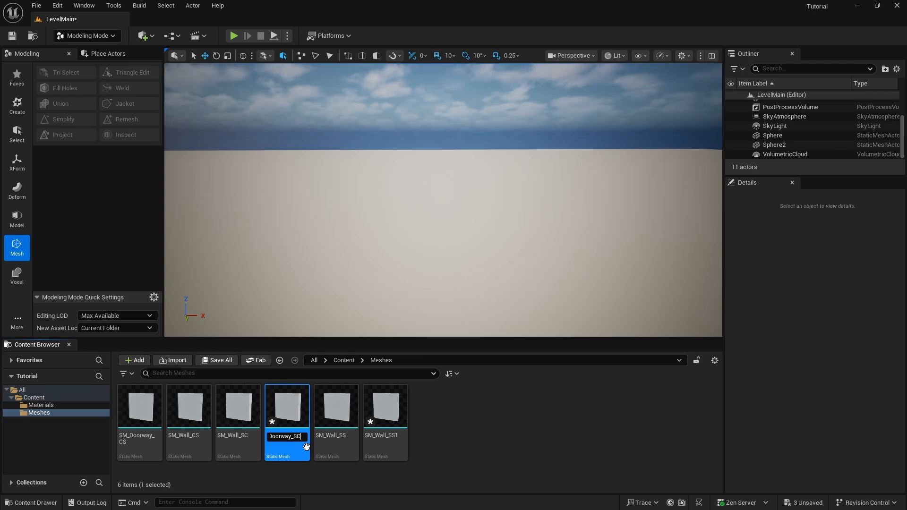
key("Return")
left_click(515, 439)
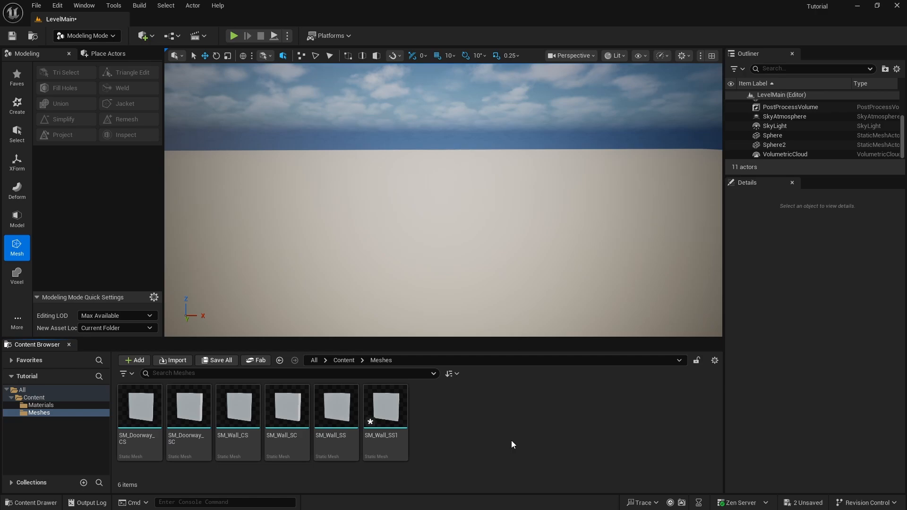
Rename the duplicate mesh SM_Wall_SS1 as SM_Doorway_SS.
left_click(384, 437)
key("F2")
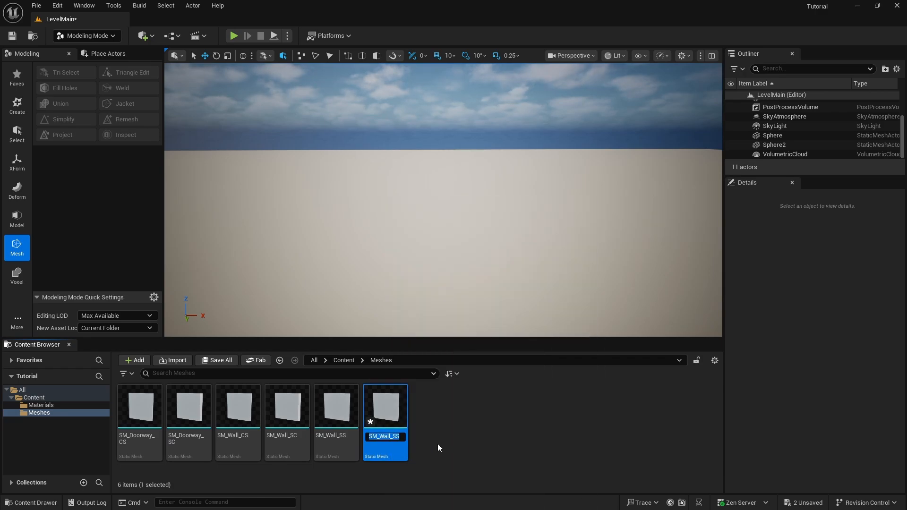
key("Right")
key("Left")
key("Left")
key("BackSpace")
key("BackSpace")
key("BackSpace")
key("BackSpace")
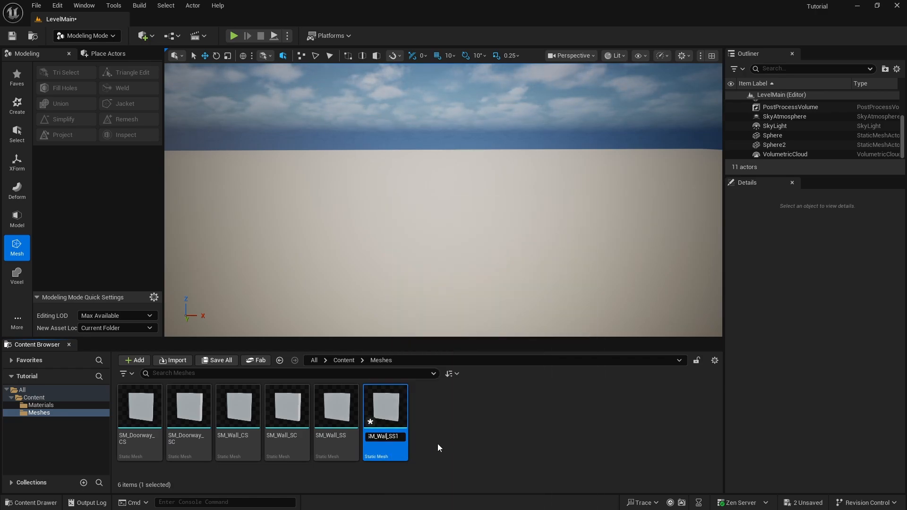
type("Doorway")
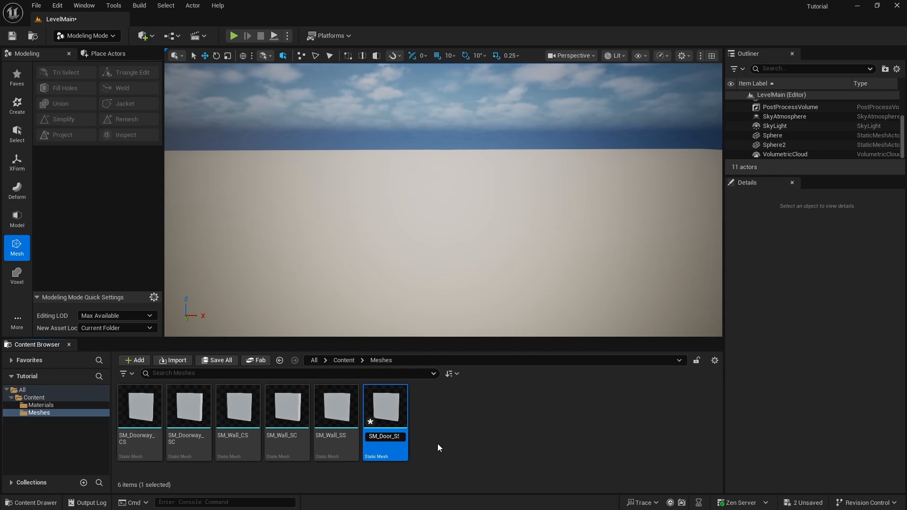
key("Right")
key("Right")
key("Right")
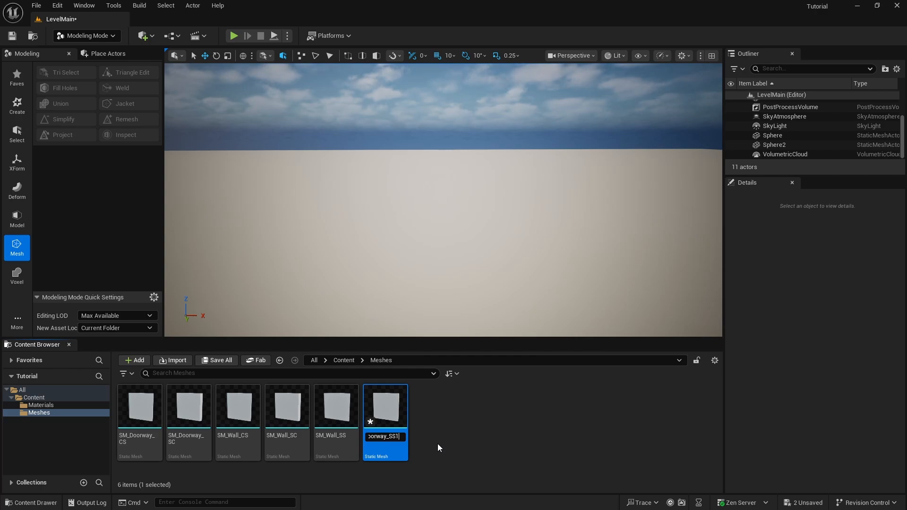
key("BackSpace")
key("Return")
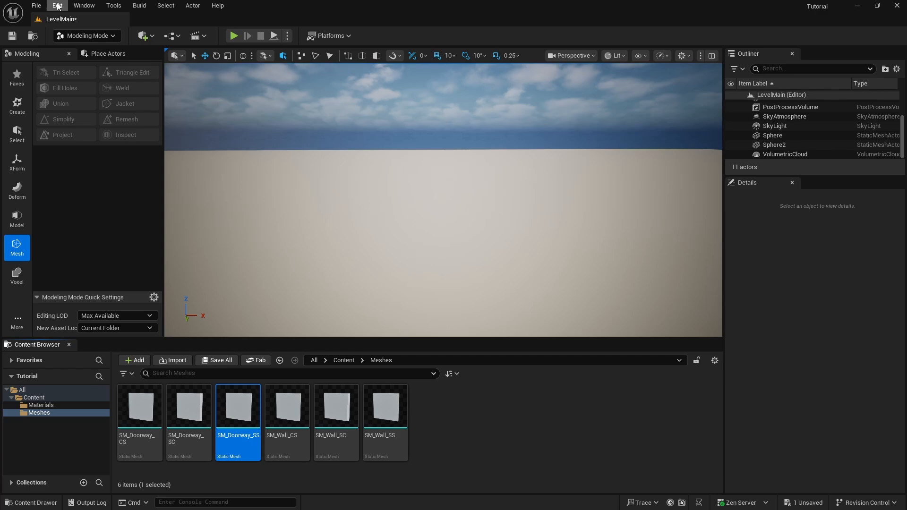
Save all changes and place SM_Doorway_CS, SM_Doorway_SC and SM_Doorway_SS together in the level.
left_click(36, 5)
left_click(71, 137)
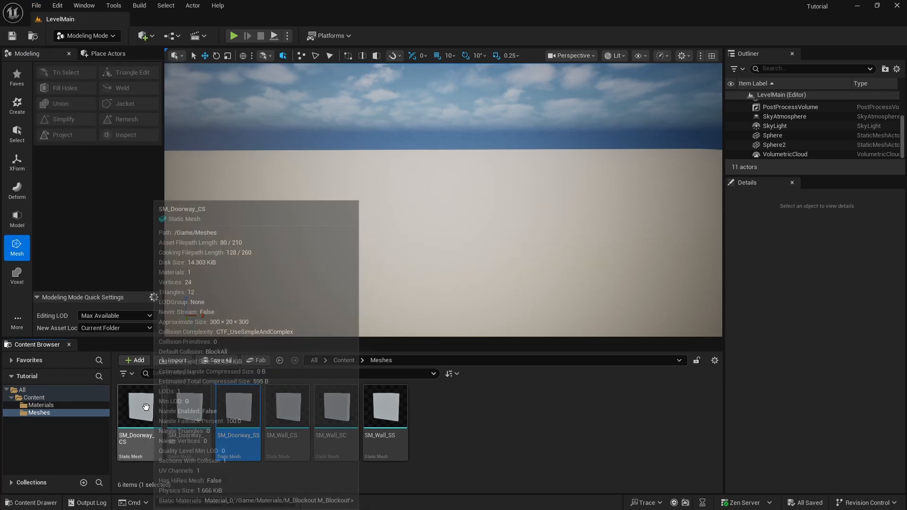
left_click(121, 427)
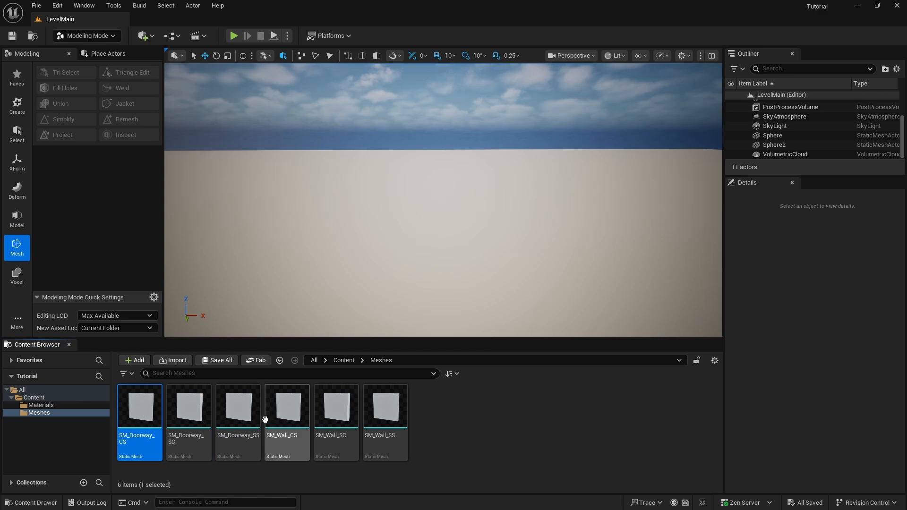
left_click(249, 404, "ctrl")
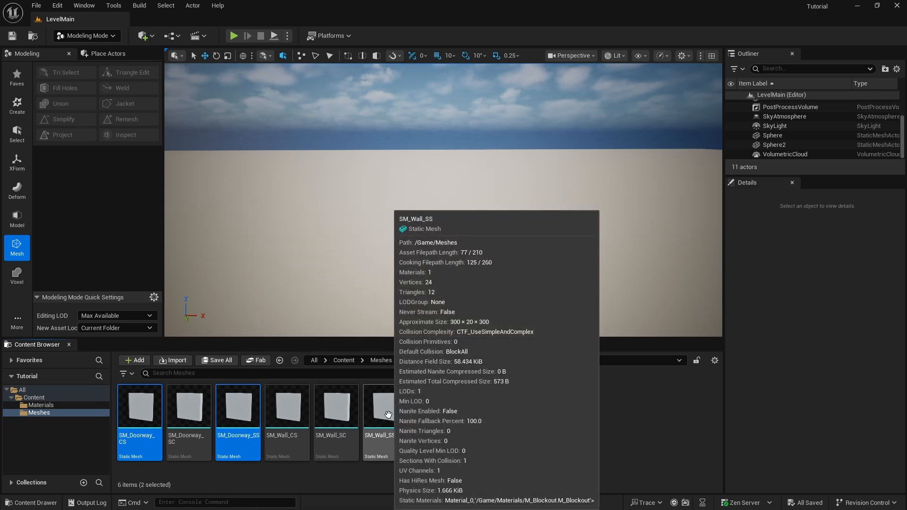
left_click(189, 406, "ctrl")
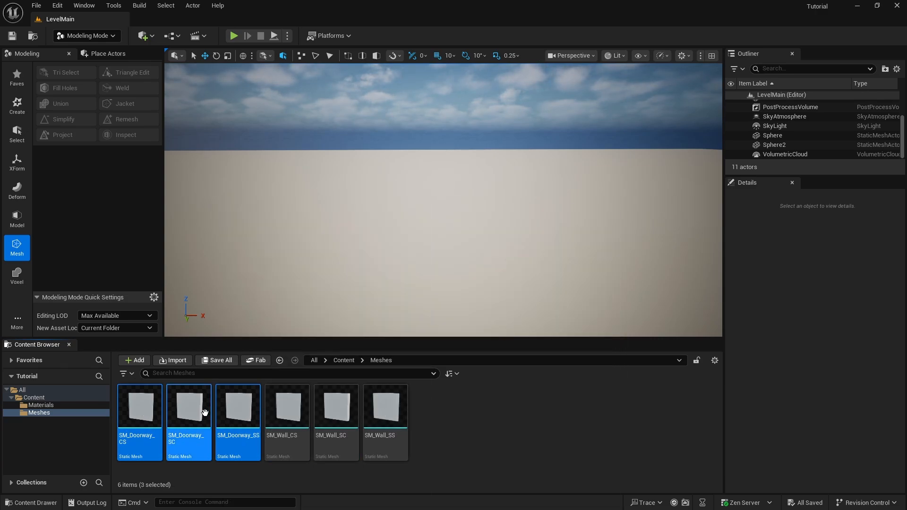
left_click_drag(190, 407, 411, 245)
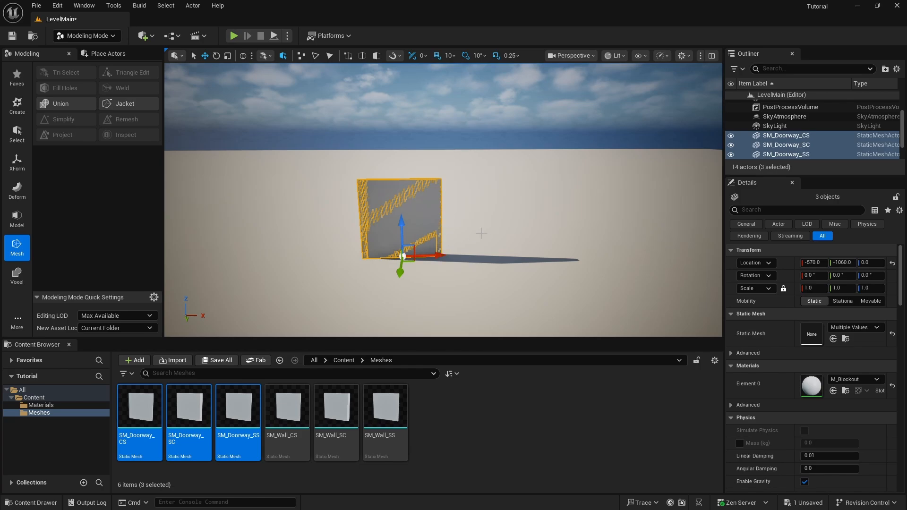
Move SM_Doorway_SC along the X axis to -180, away from the other two walls.
left_click(482, 233)
left_click(422, 253)
left_click_drag(422, 252, 518, 289)
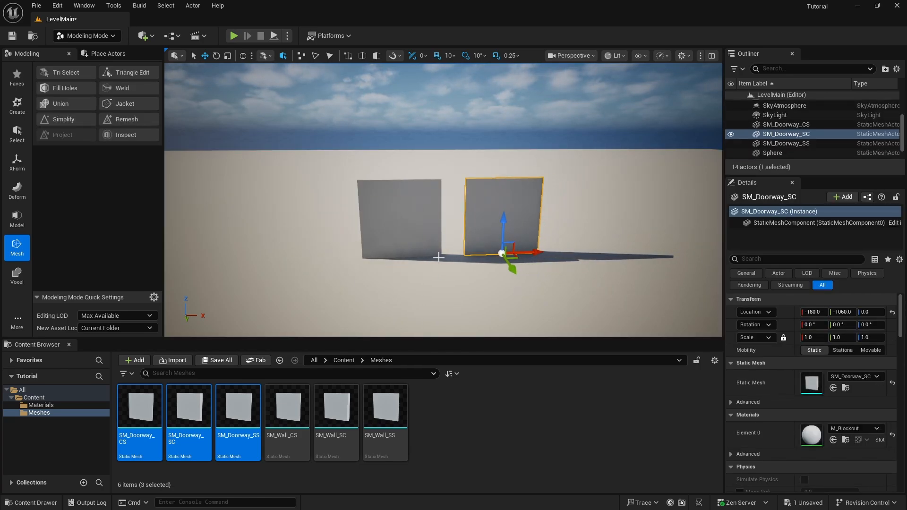
Move SM_Doorway_CS along the X axis to -980, clear of SM_Doorway_SS, and save all changes.
left_click(435, 220)
left_click_drag(444, 254, 375, 256)
left_click(424, 214)
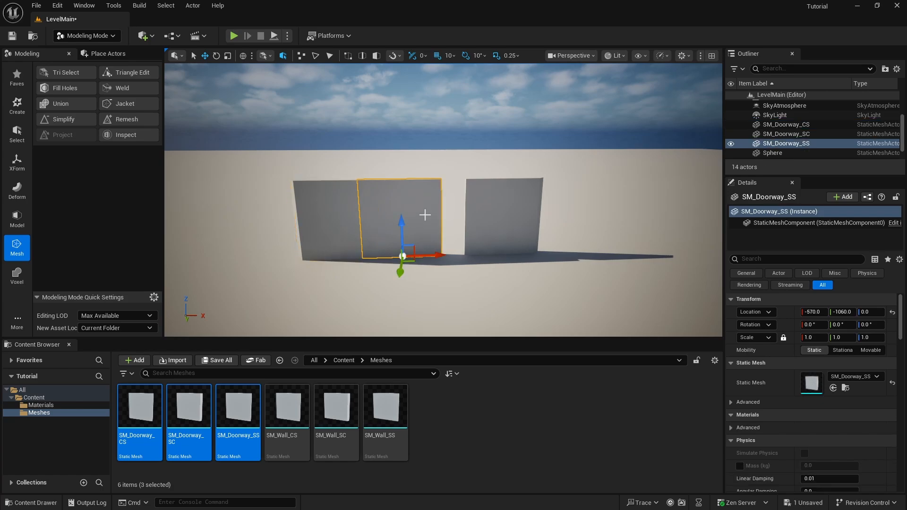
right_click_drag(422, 247, 341, 225)
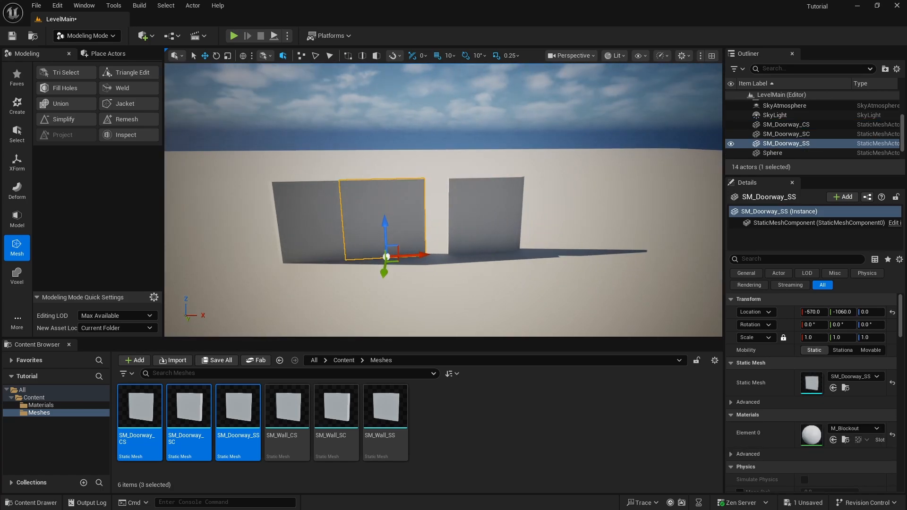
left_click(341, 226)
left_click_drag(350, 261, 303, 257)
right_click_drag(356, 242, 487, 233)
left_click(498, 219)
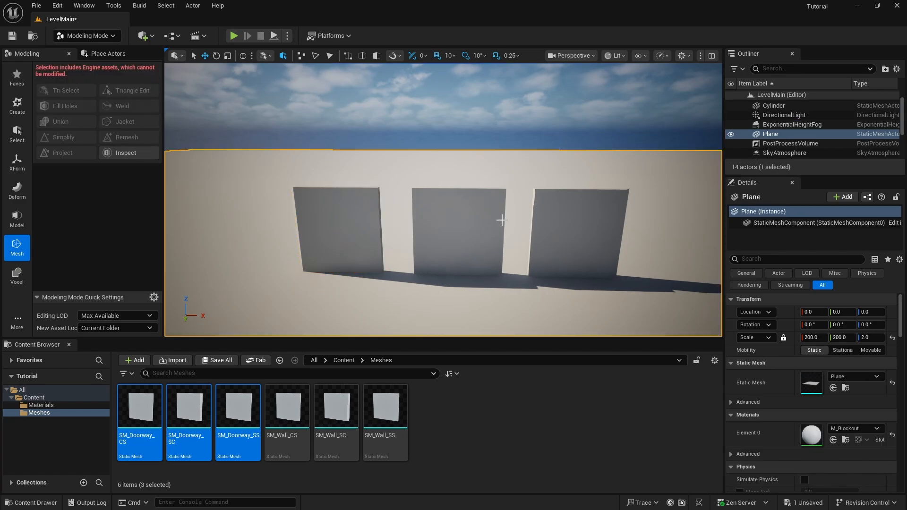
left_click(36, 5)
left_click(75, 139)
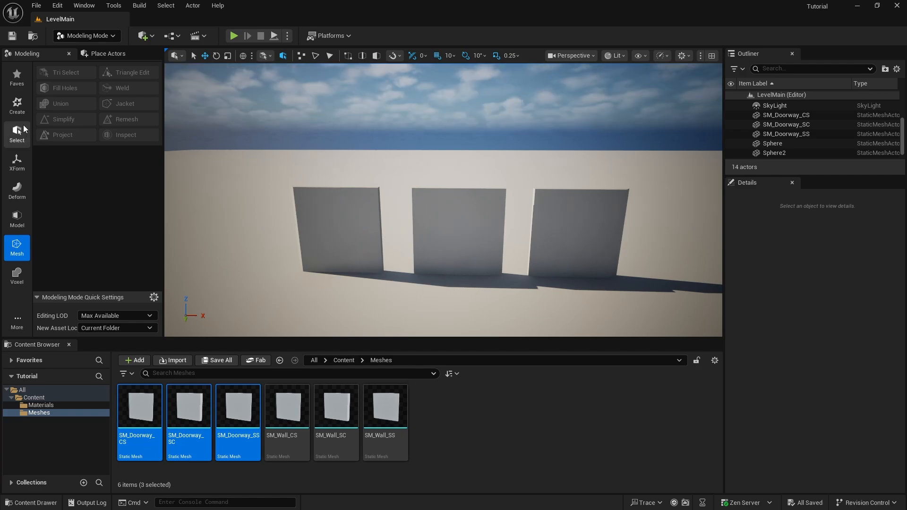
Set up a new box shape with width 100, depth 120 and height 220.
left_click(19, 110)
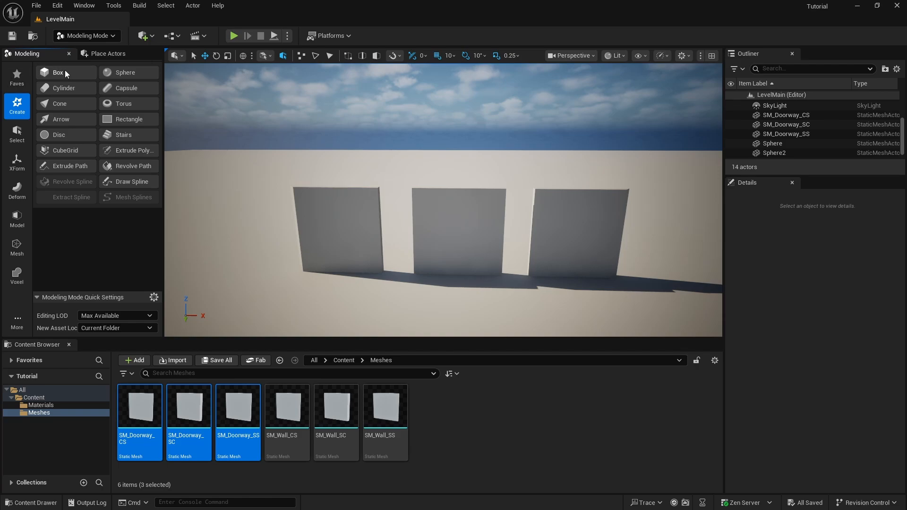
left_click(64, 71)
left_click(124, 122)
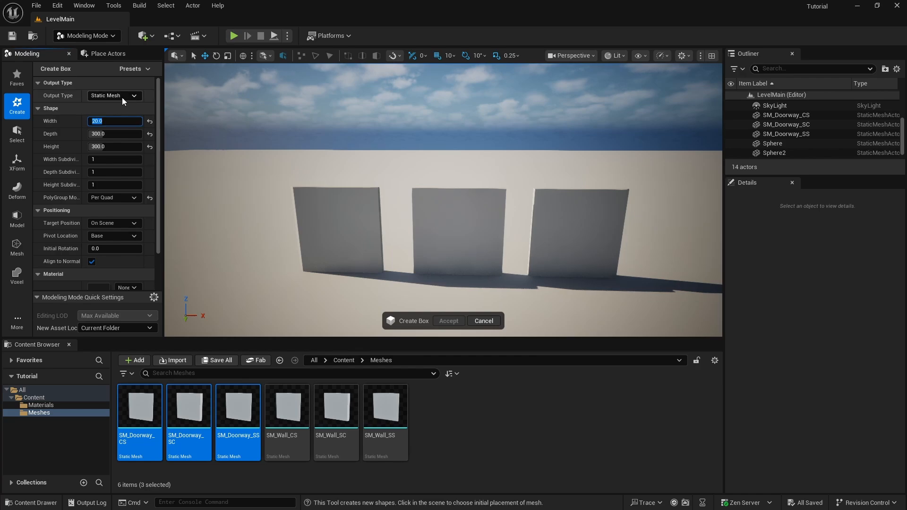
type("10")
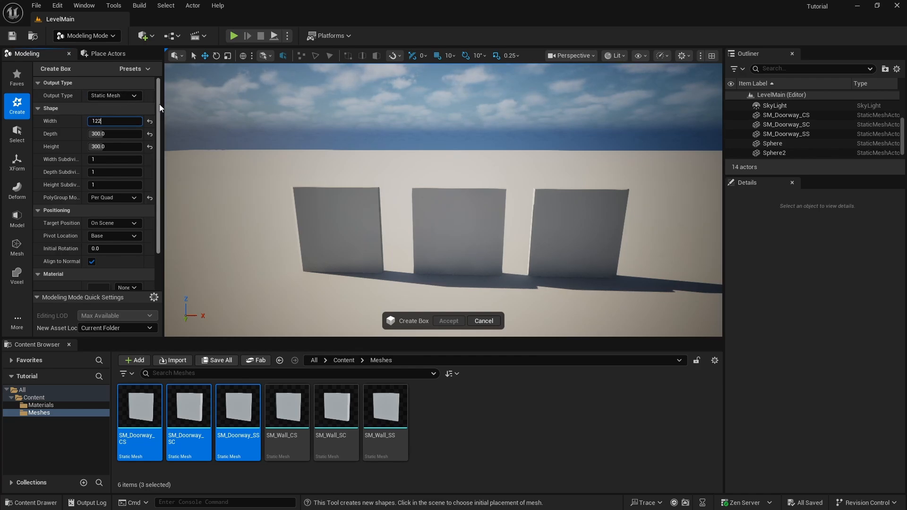
key("BackSpace")
type("00")
key("Return")
left_click(121, 134)
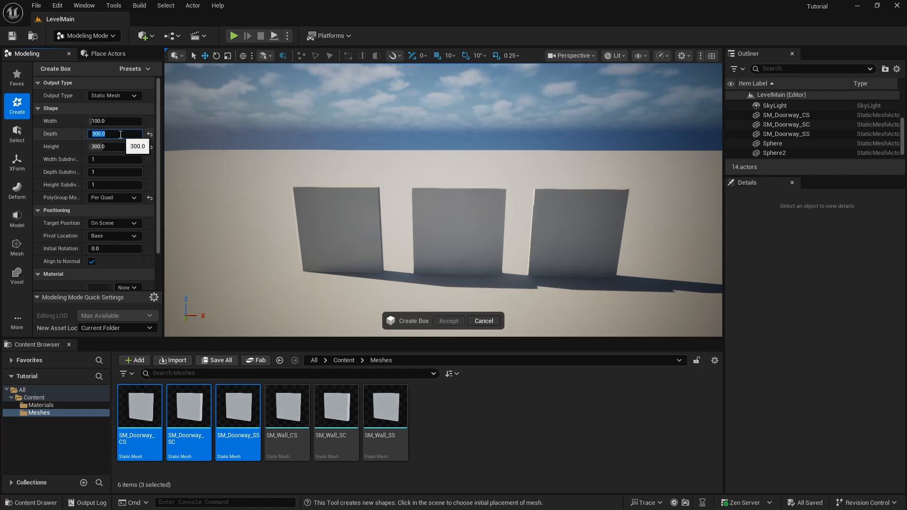
type("120")
key("Return")
left_click(114, 146)
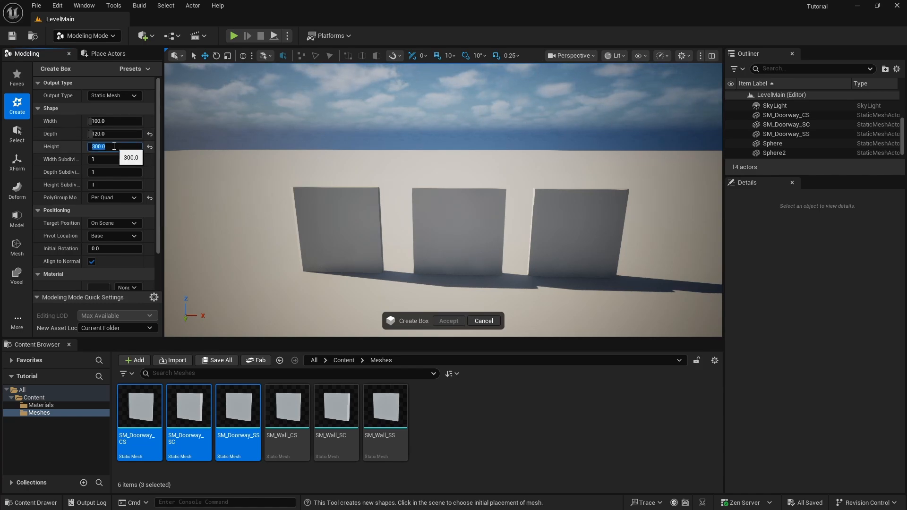
type("220")
key("Return")
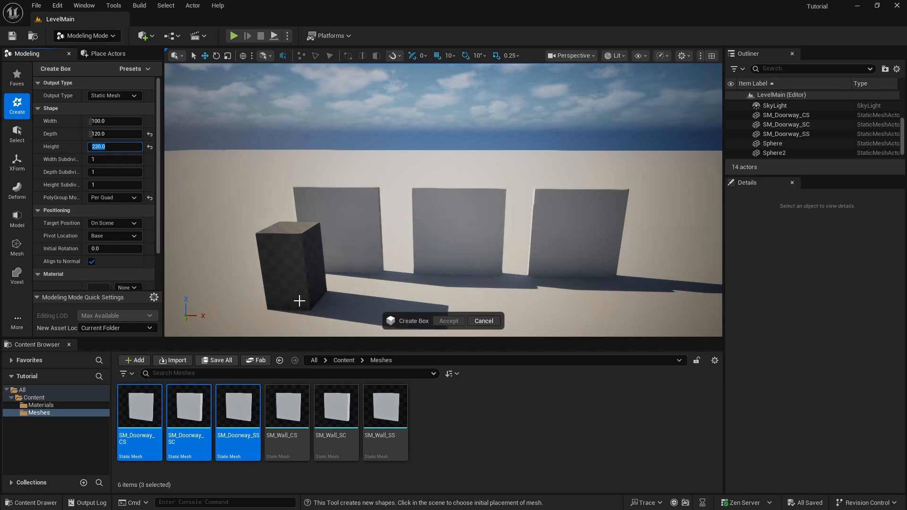
Place the box on the ground in front of the SM_Doorway_CS wall and accept its creation.
left_click(329, 305)
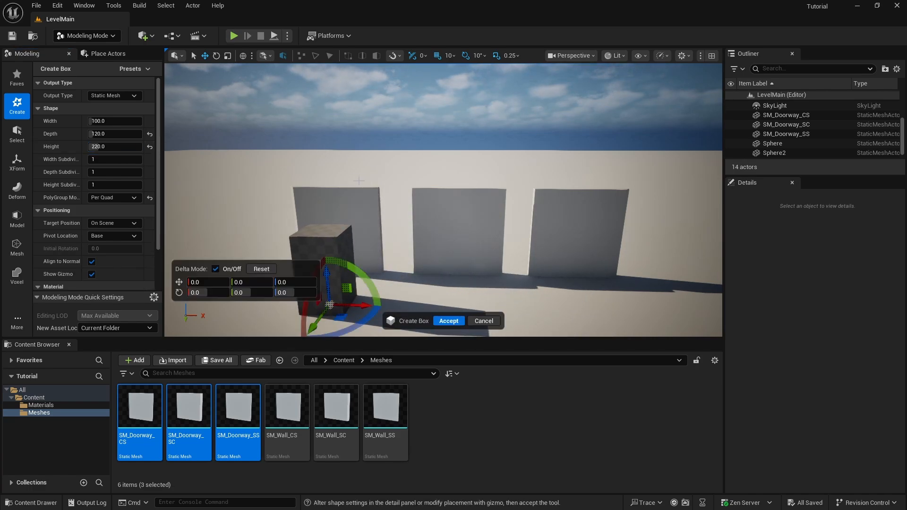
right_click_drag(359, 181, 359, 203)
scroll(359, 178, "down", 4)
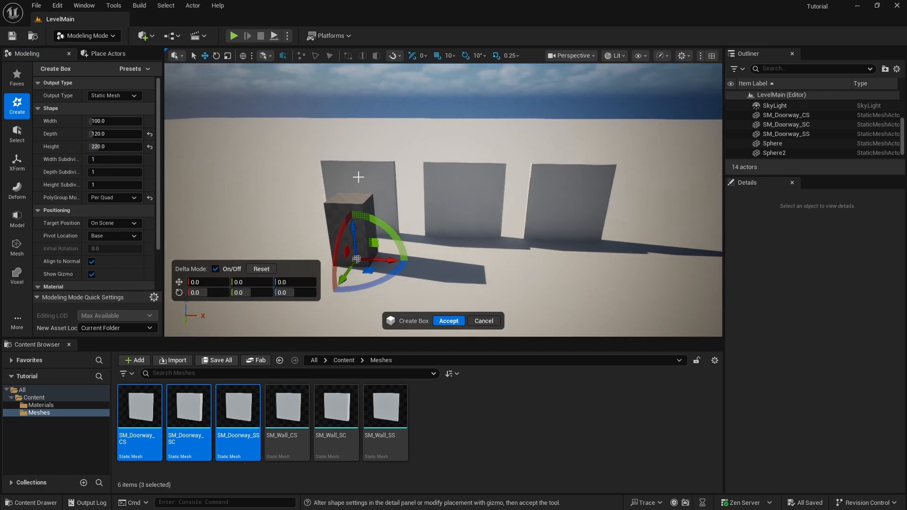
left_click(449, 321)
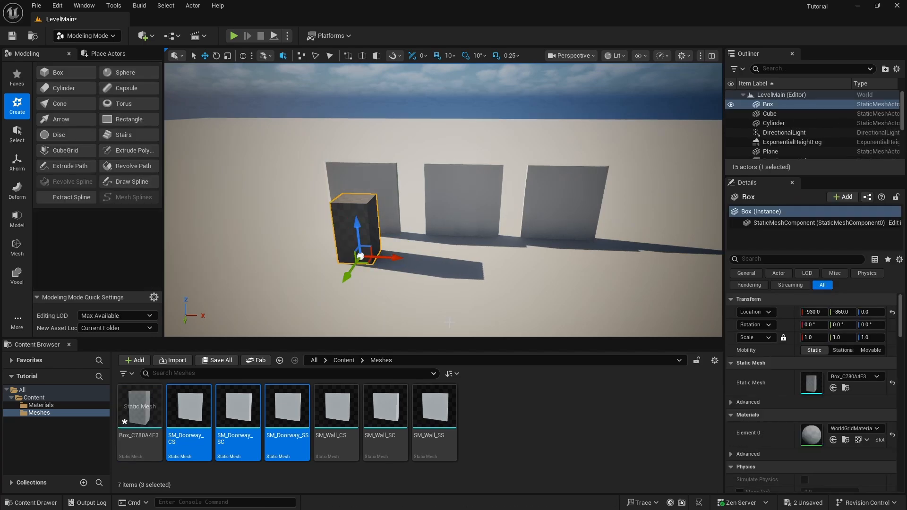
Rename the new box mesh asset as SM_Door_Cutout and save all changes.
left_click(146, 422)
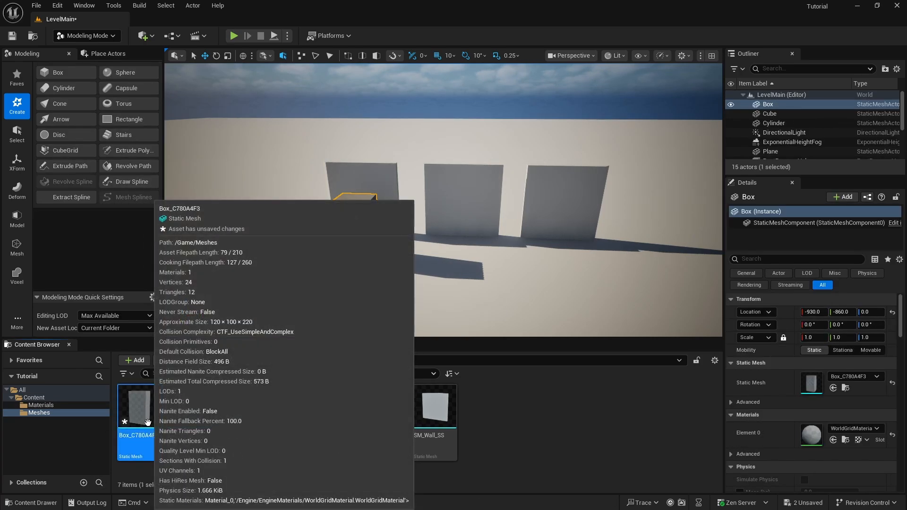
key("F2")
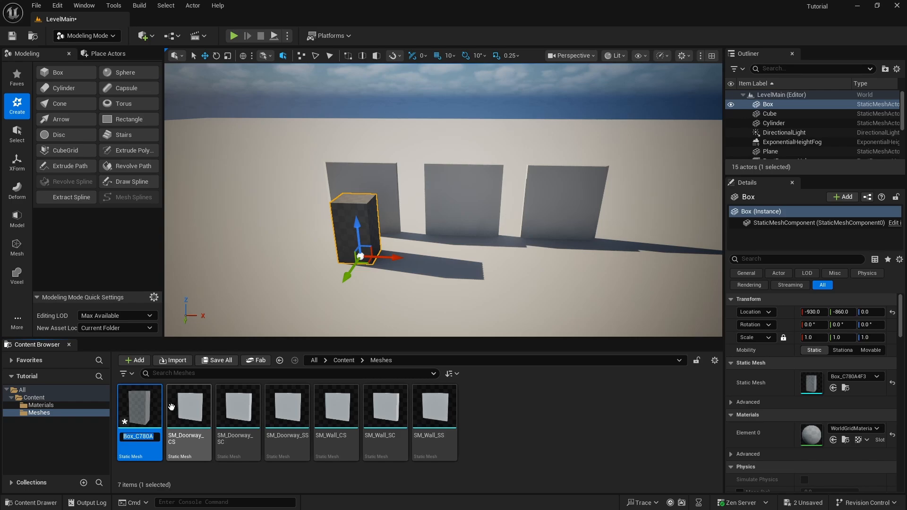
type("SM_Door_Cutout")
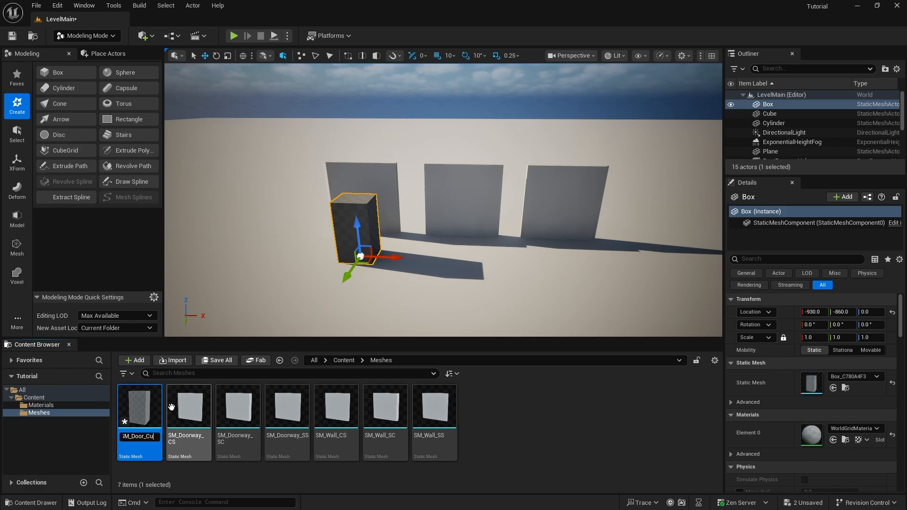
key("Return")
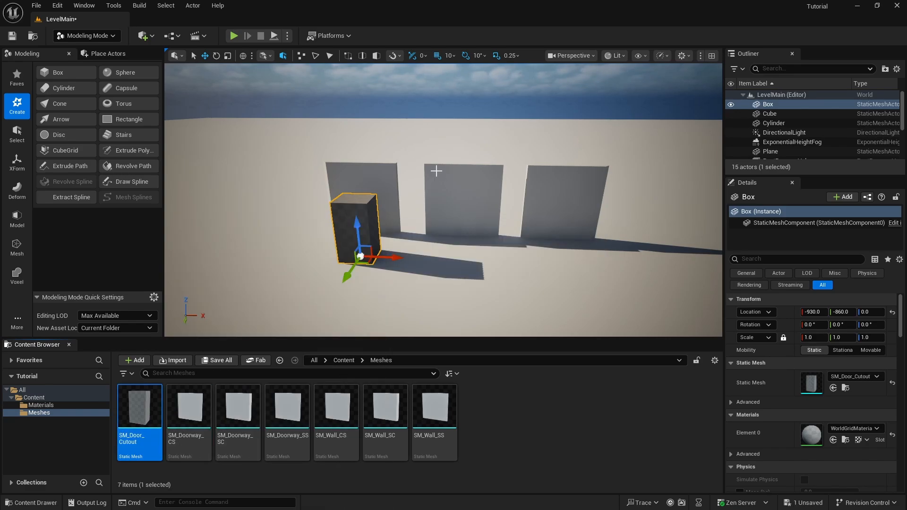
right_click_drag(437, 171, 456, 182)
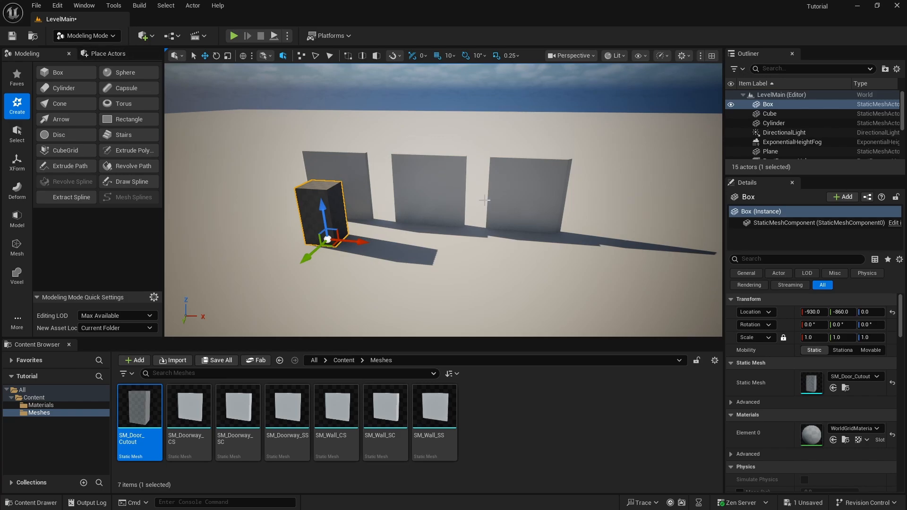
left_click(36, 6)
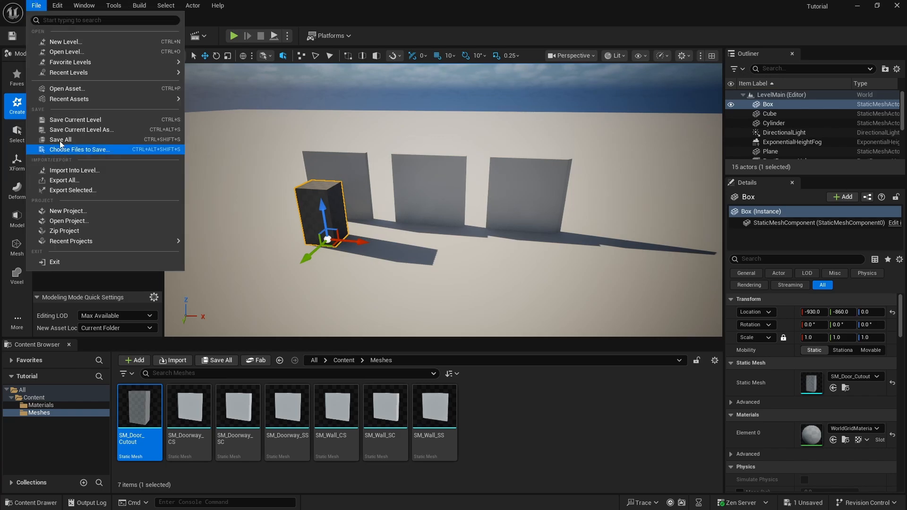
left_click(60, 141)
Check the location coordinates of the SM_Doorway_CS wall as a reference for aligning the cutout box.
left_click(344, 180)
key("w")
right_click_drag(344, 181, 288, 183)
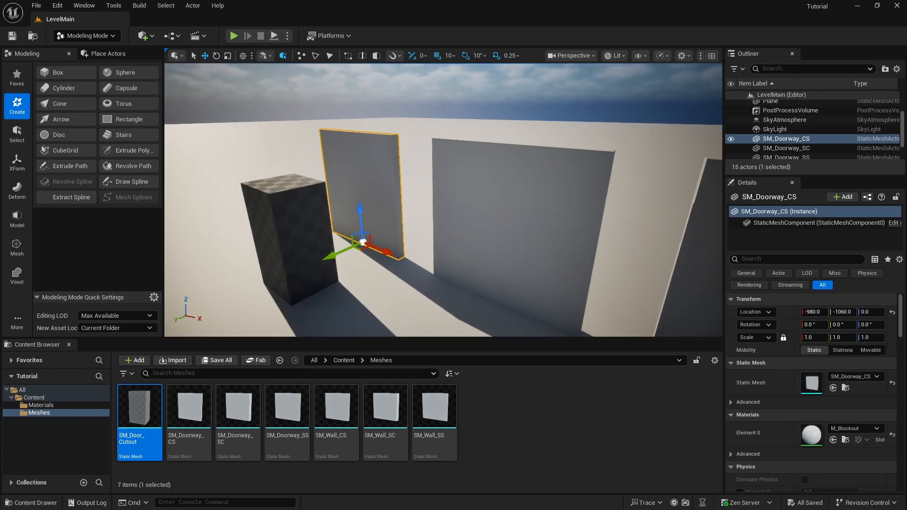
mouse_move(387, 184)
right_mouse_down()
mouse_move(418, 182)
mouse_move(384, 178)
mouse_move(409, 176)
mouse_move(398, 184)
right_mouse_up()
key("s")
key("f")
key("s")
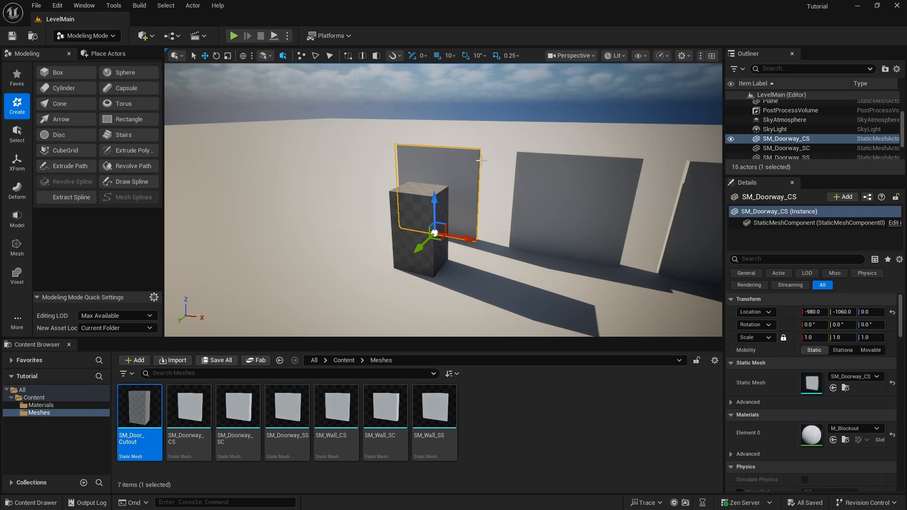
left_click(422, 200)
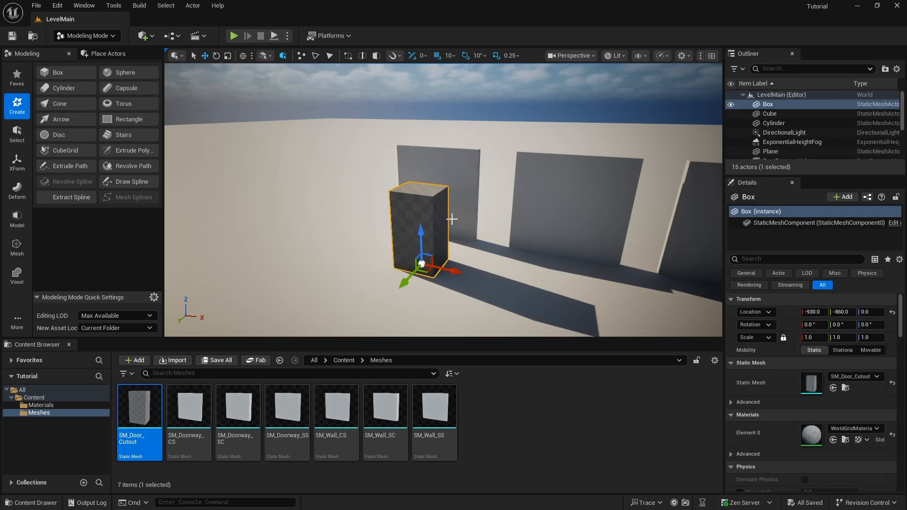
left_click(468, 162)
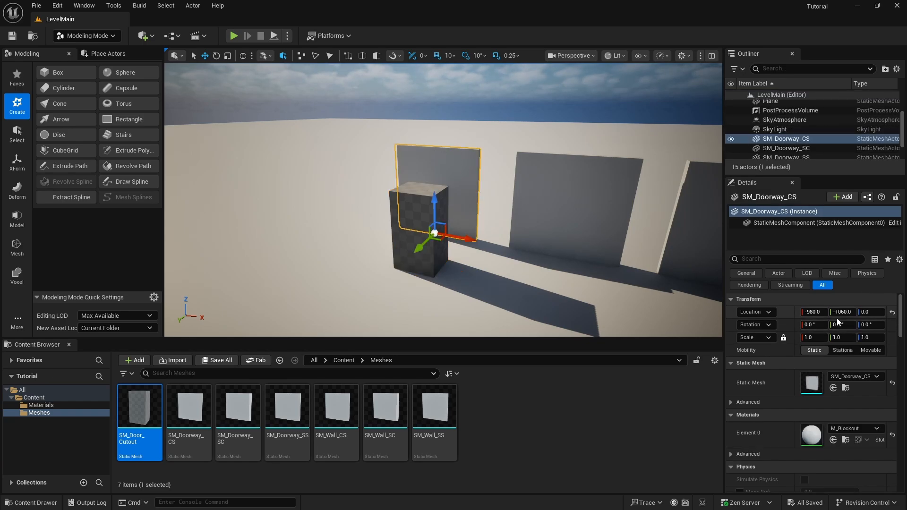
Set the door cutout box's location to X -980 and Y -1060.
left_click(441, 218)
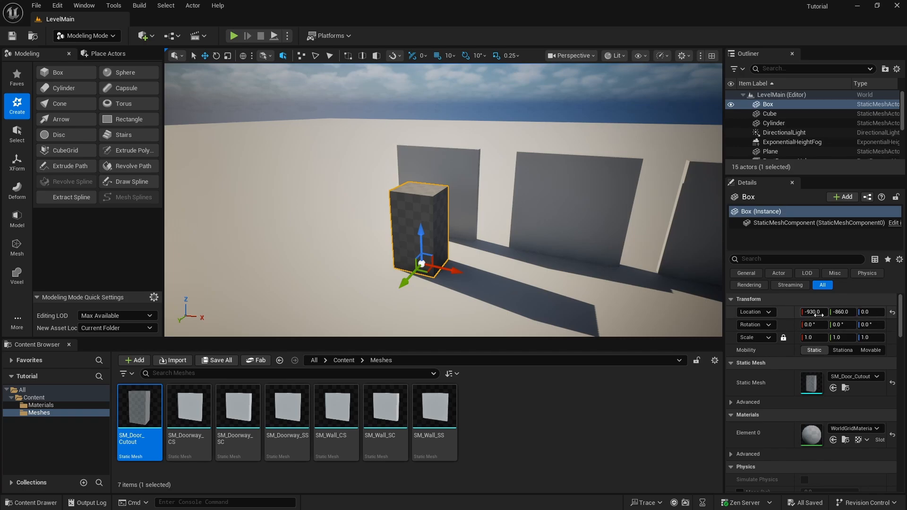
left_click(815, 312)
type("-98")
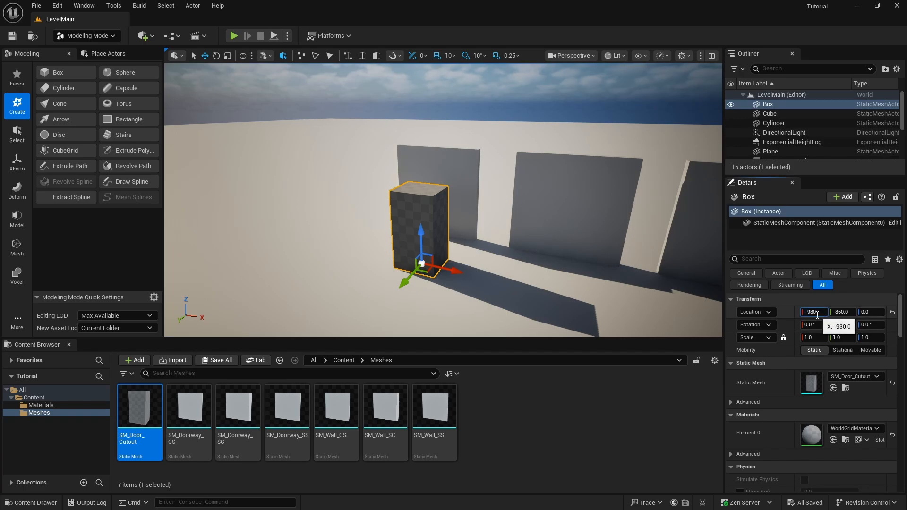
type("0")
key("Return")
left_click(844, 312)
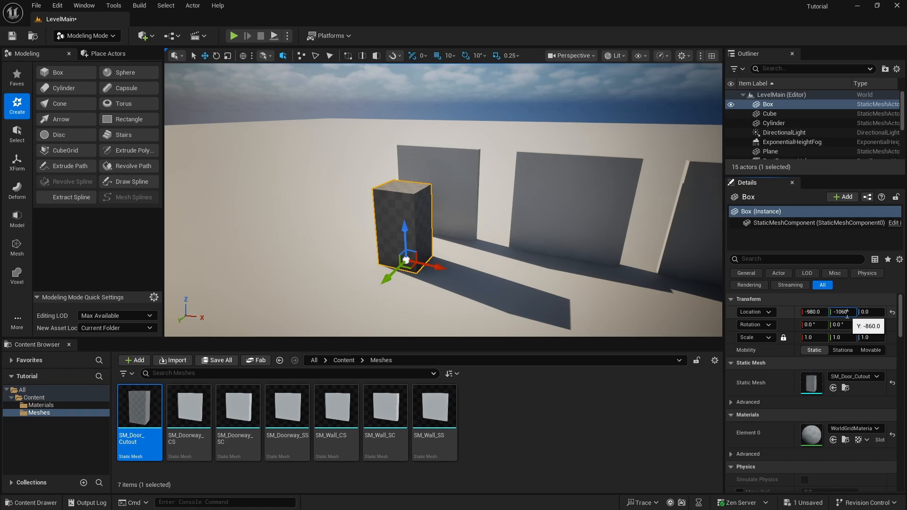
key("Return")
Start a Mesh Boolean on the SM_Doorway_CS wall and the overlapping cutout box, using the Difference A - B operation.
right_click_drag(331, 189, 346, 158)
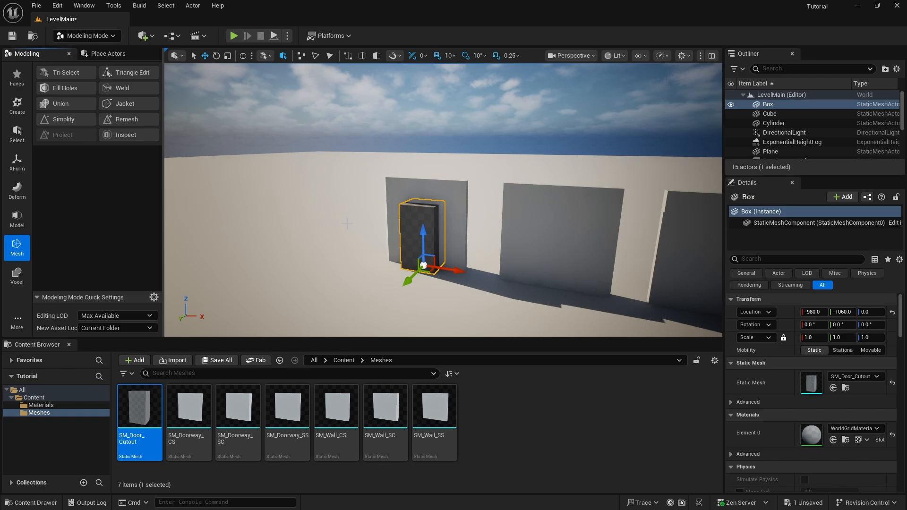
left_click(17, 219)
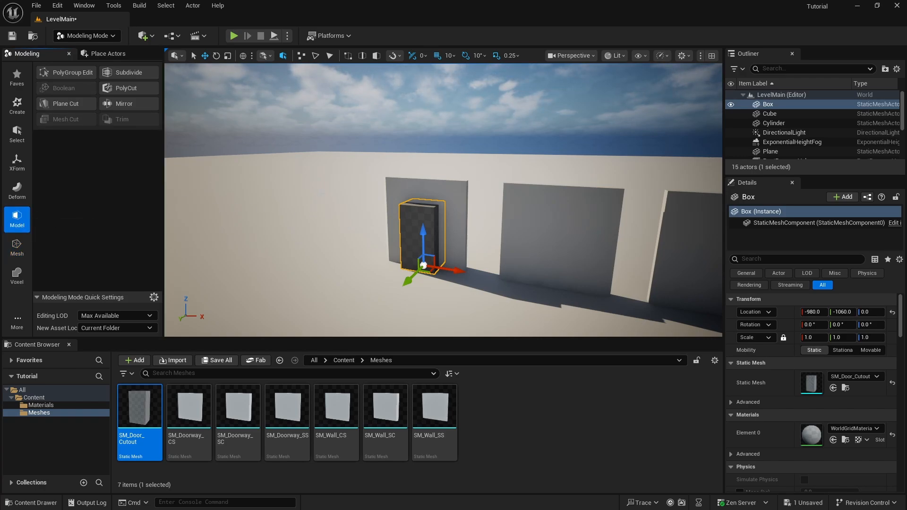
left_click(458, 188)
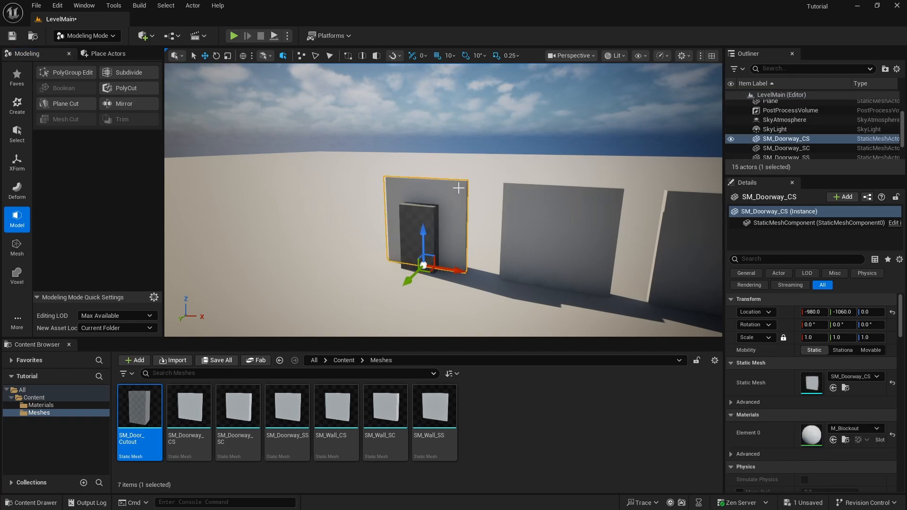
left_click(422, 213, "ctrl")
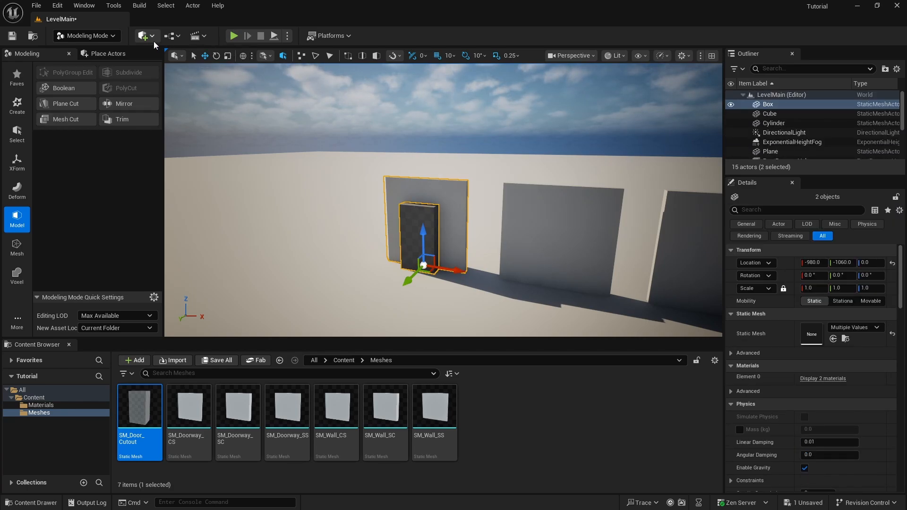
left_click(72, 88)
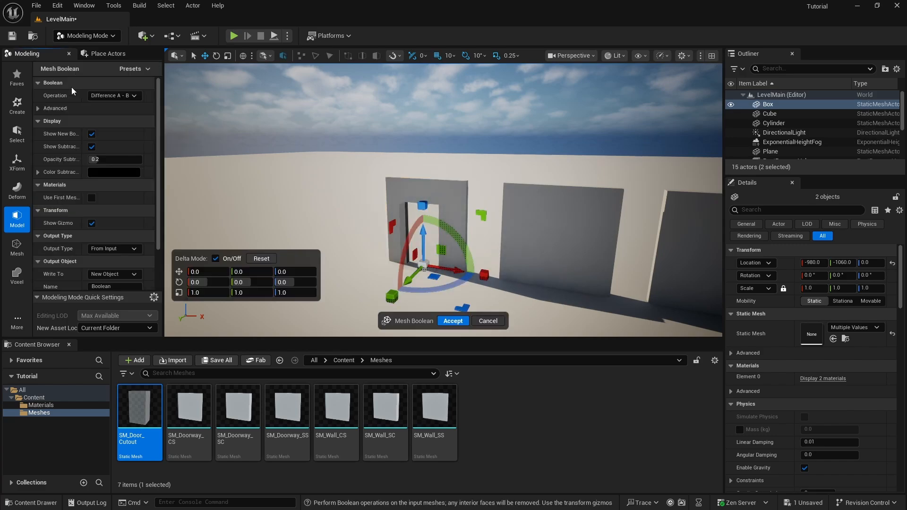
key("w")
mouse_move(360, 189)
right_mouse_down()
mouse_move(406, 189)
mouse_move(349, 194)
right_mouse_up()
right_click_drag(464, 116, 465, 159)
key("w")
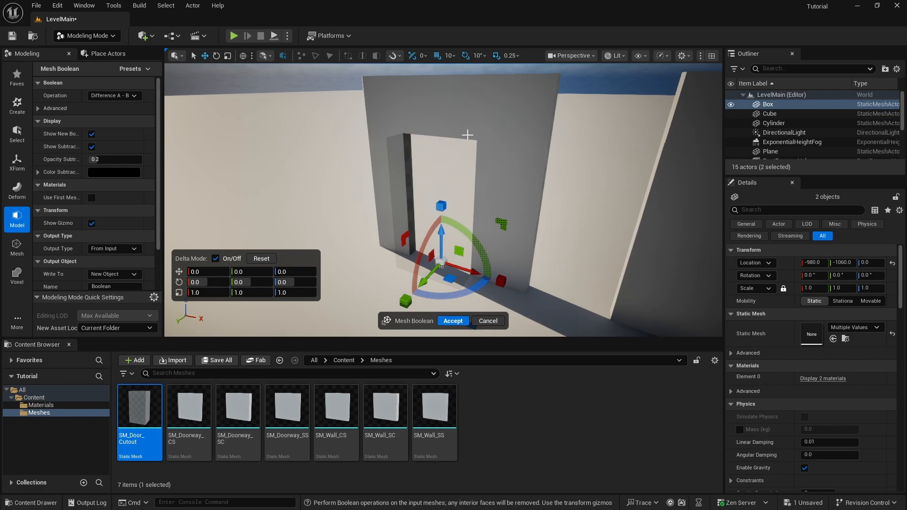
left_click(135, 98)
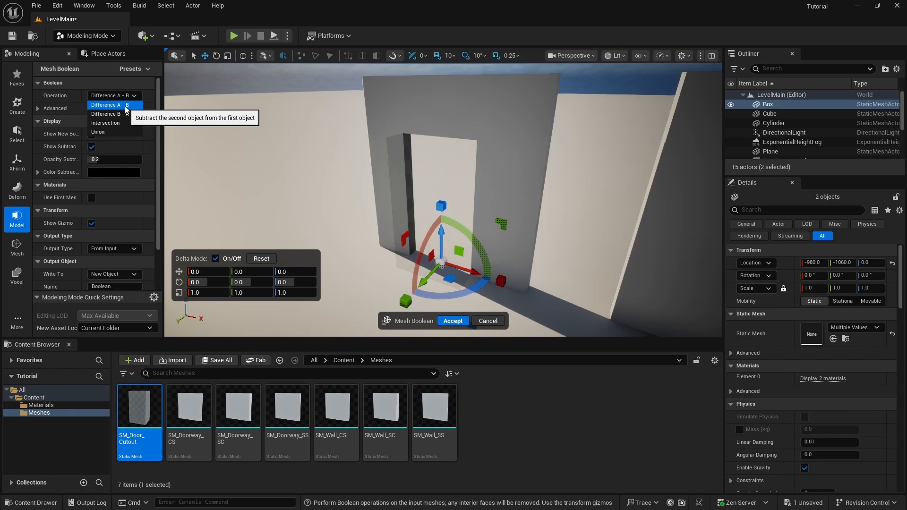
left_click(126, 105)
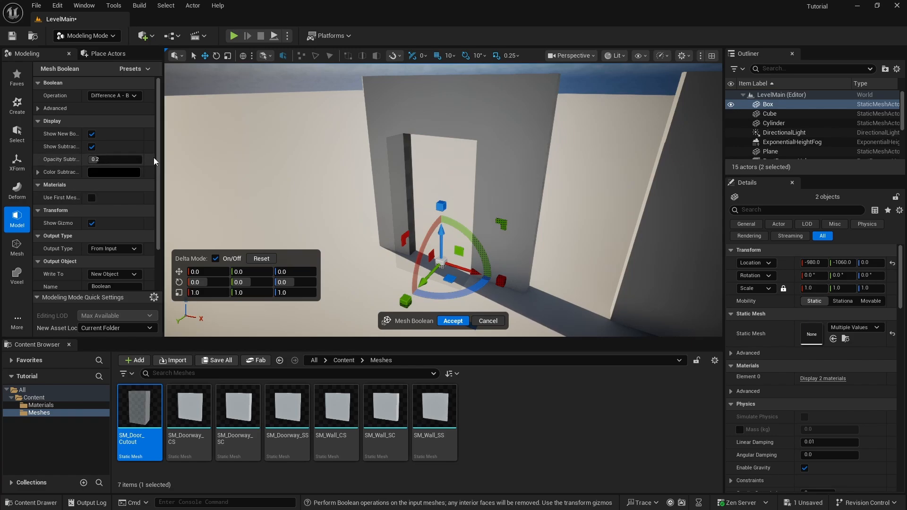
Widen the tool settings area, inspect the opening's inner faces, and enable Use First Mesh Materials for the boolean.
left_click_drag(164, 154, 188, 161)
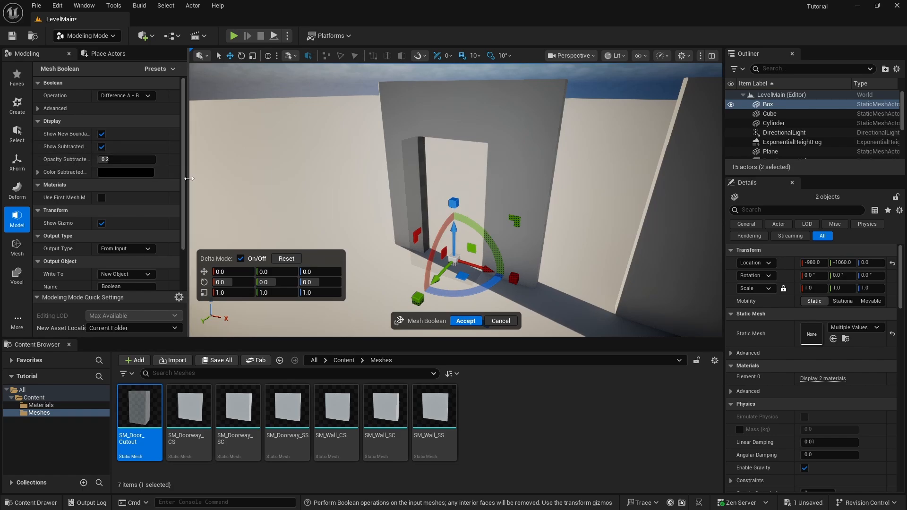
left_click_drag(188, 179, 232, 184)
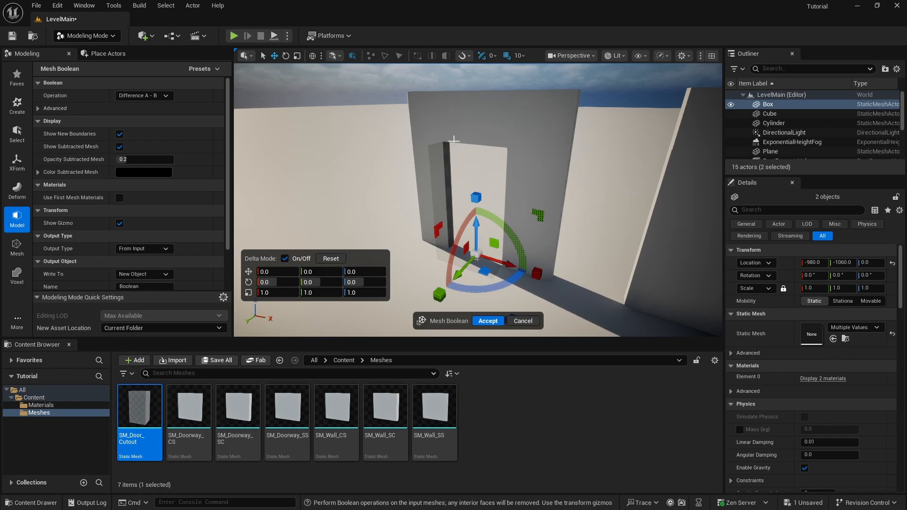
key("w")
right_click_drag(444, 156, 425, 142)
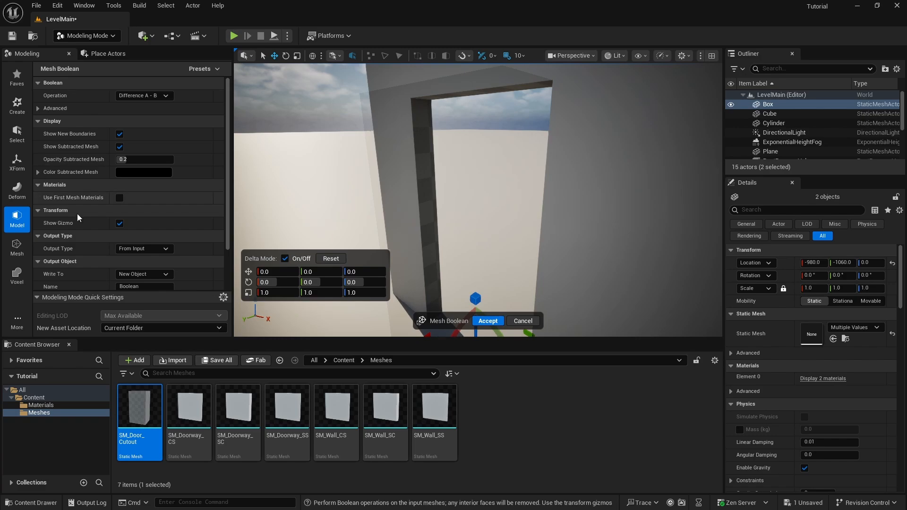
right_click_drag(405, 150, 447, 161)
key("s")
key("w")
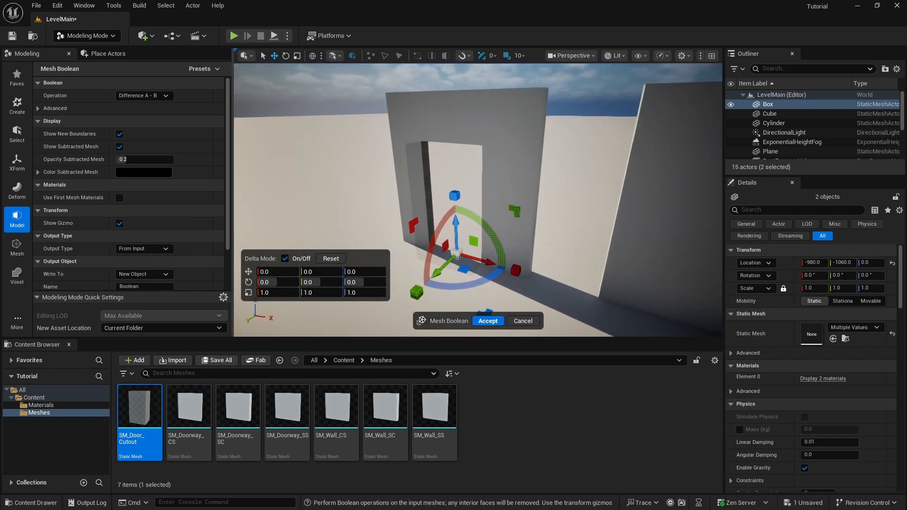
left_click(120, 199)
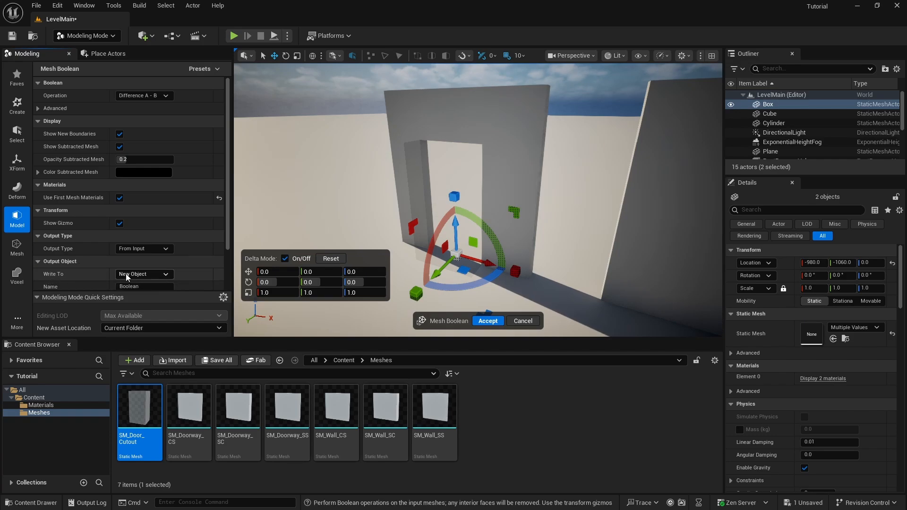
Write the boolean result to the First Input Object and accept the door opening in SM_Doorway_CS.
left_click(164, 276)
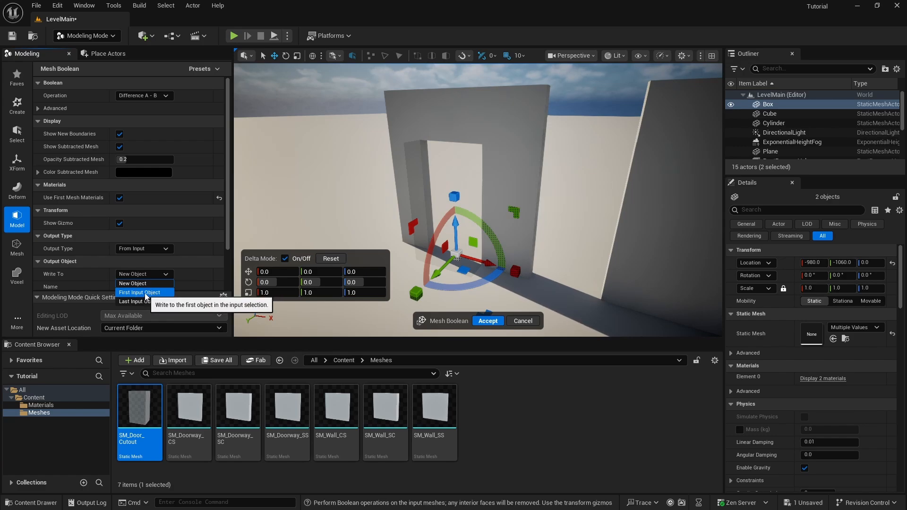
left_click(154, 293)
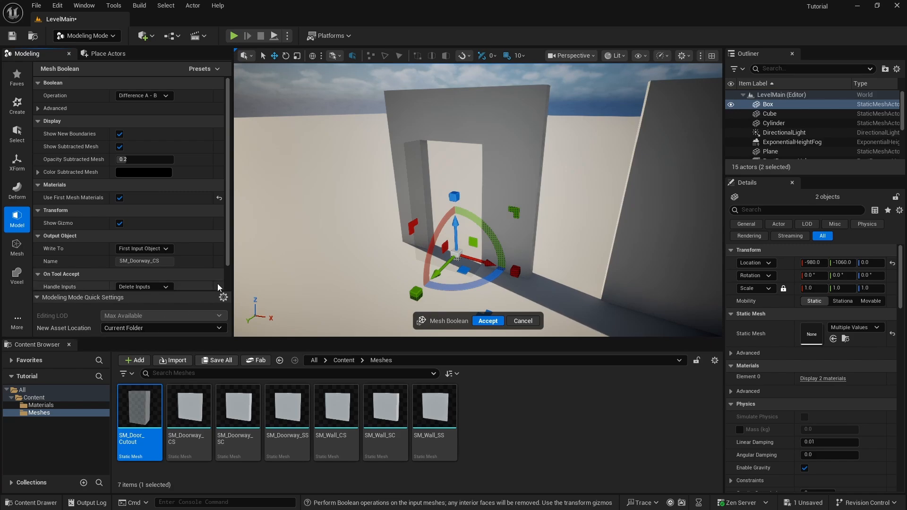
left_click(488, 321)
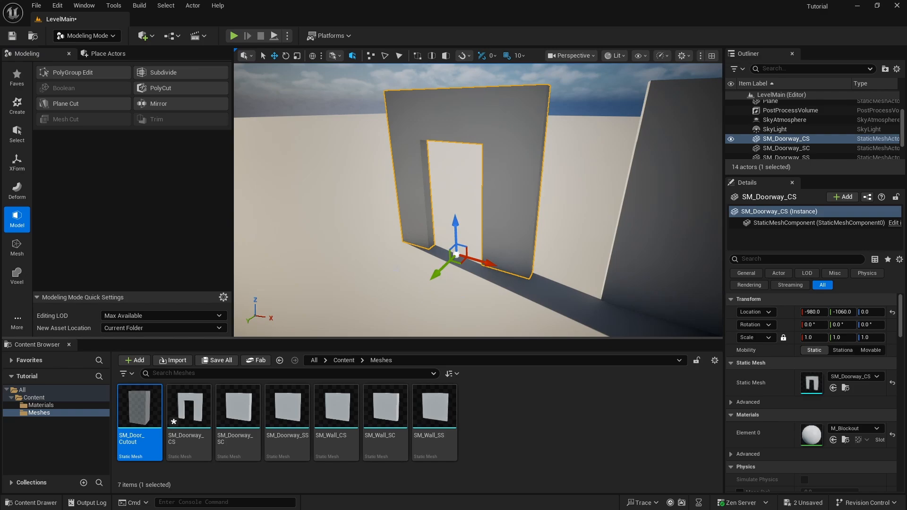
Save all changes to the level and the cut SM_Doorway_CS mesh.
right_click_drag(396, 269, 432, 252)
key("s")
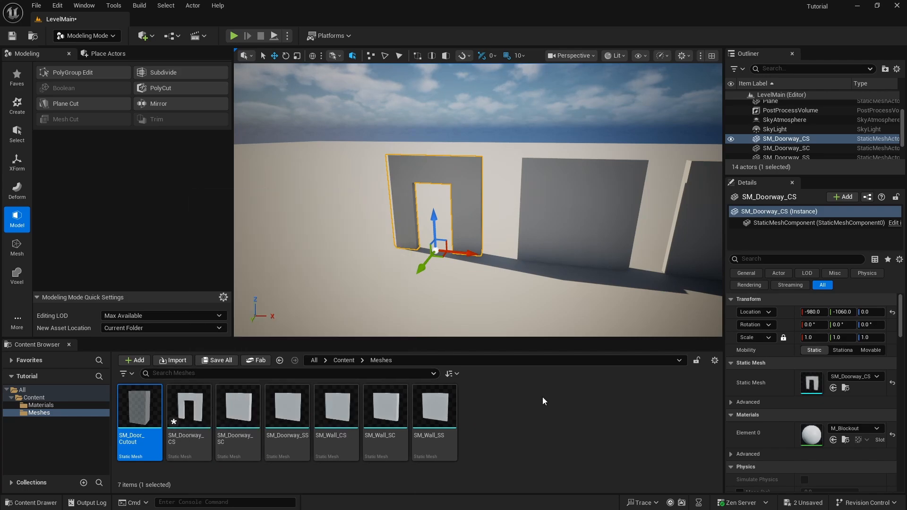
left_click(36, 5)
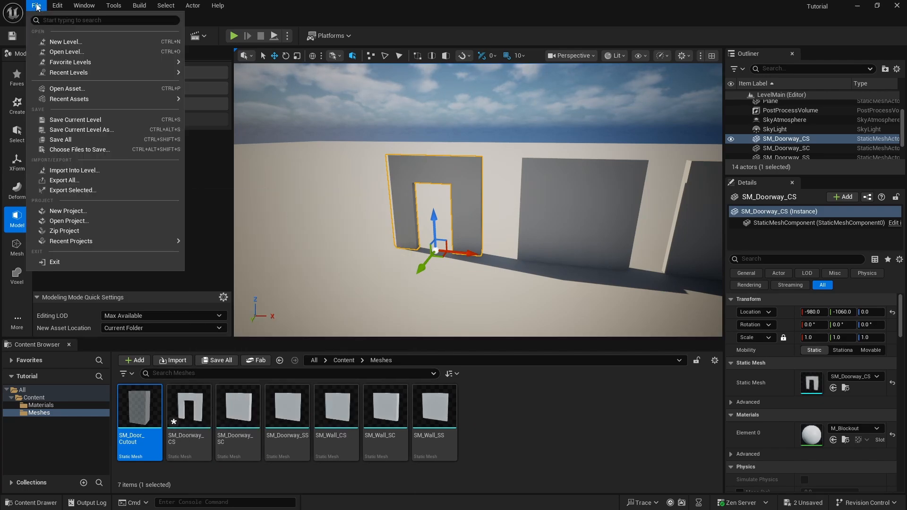
left_click(70, 139)
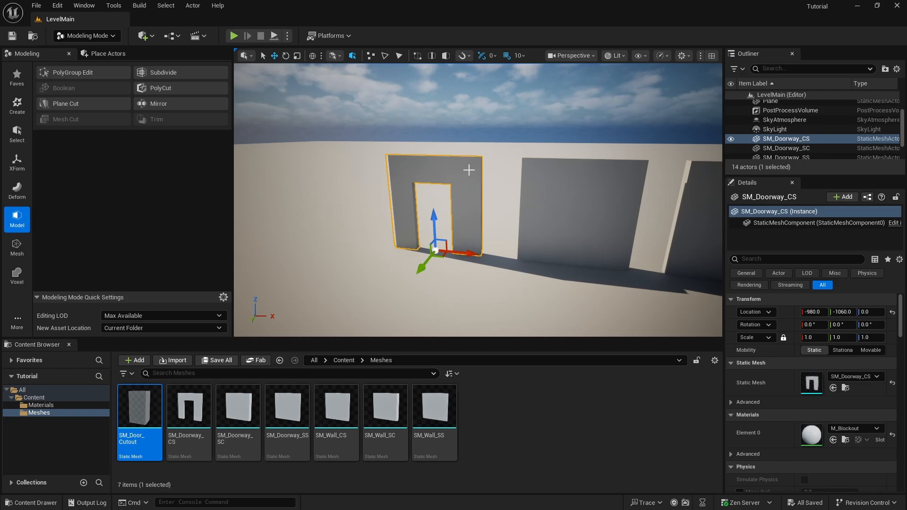
Place an SM_Door_Cutout at about X -590, Y -960 in front of SM_Doorway_SS and check that wall's location coordinates.
right_click_drag(498, 182, 552, 181)
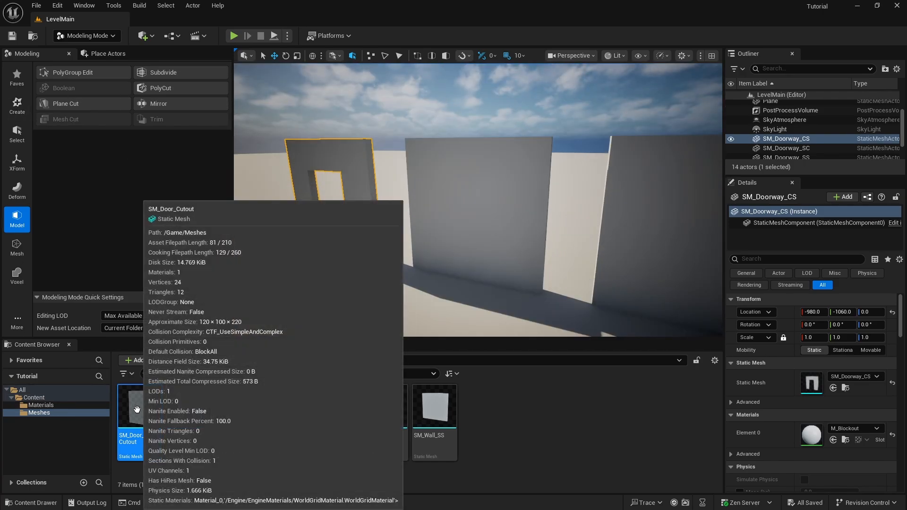
left_click_drag(145, 396, 446, 286)
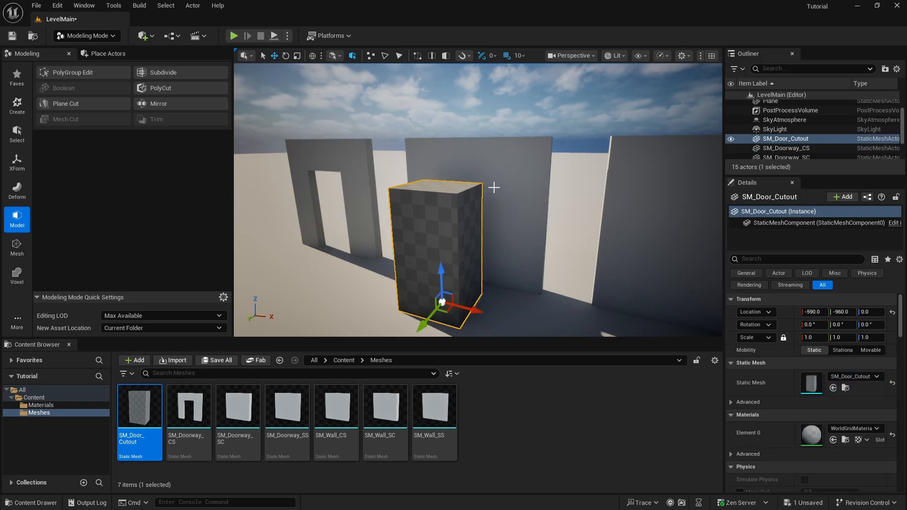
left_click(534, 171)
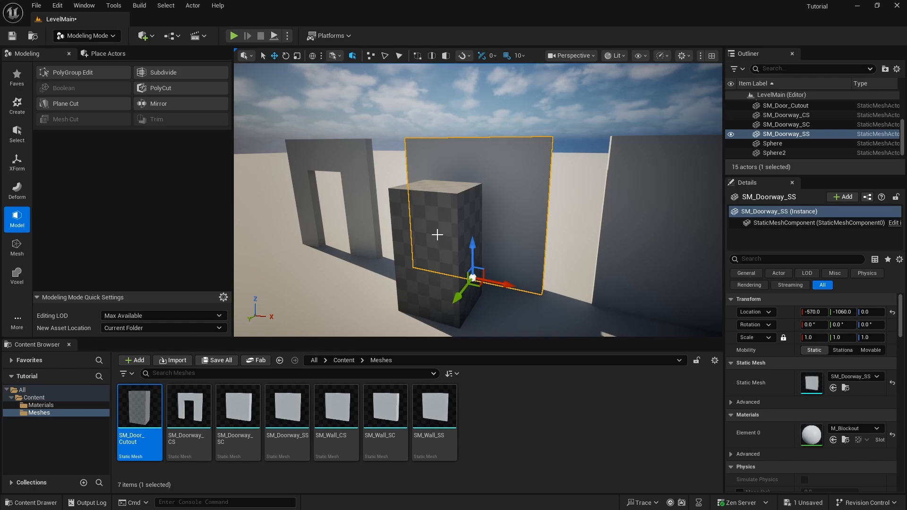
Set the location of the placed SM_Door_Cutout to X -570 and Y -1060.
left_click(438, 236)
left_click(820, 313)
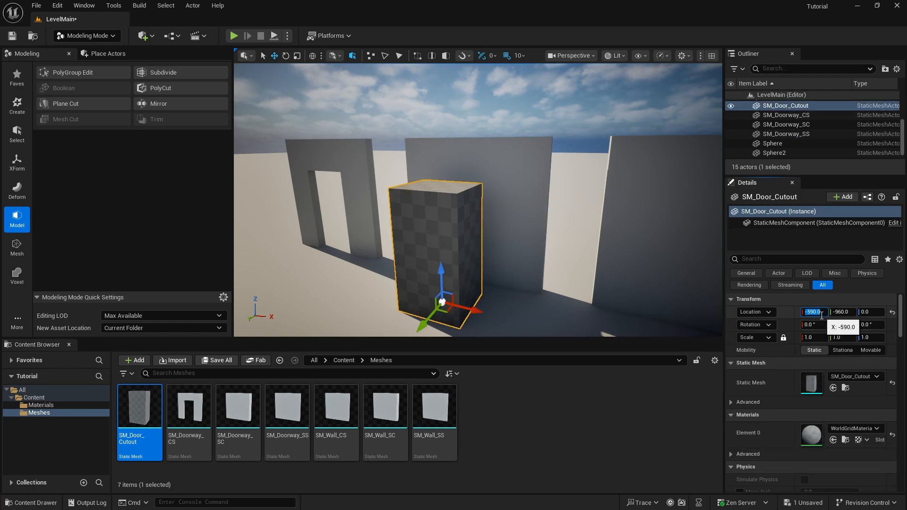
type("-570")
key("Return")
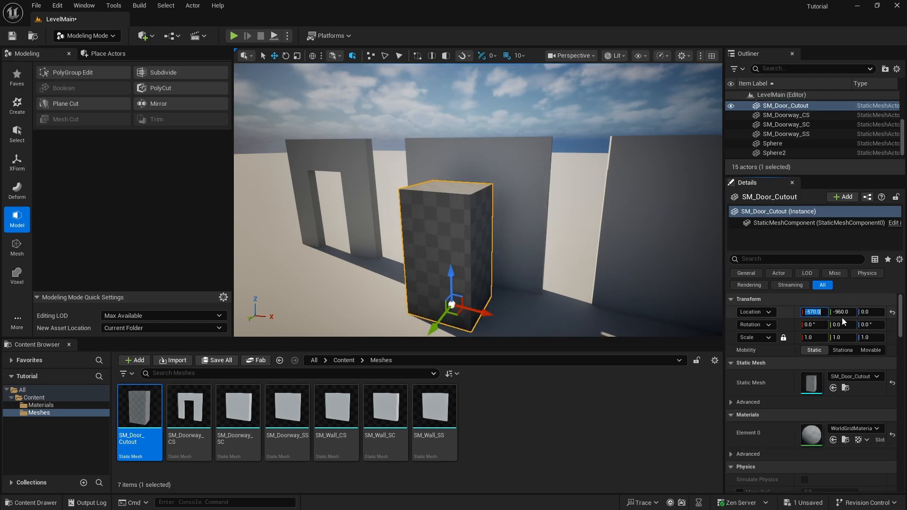
left_click(843, 313)
type("-106")
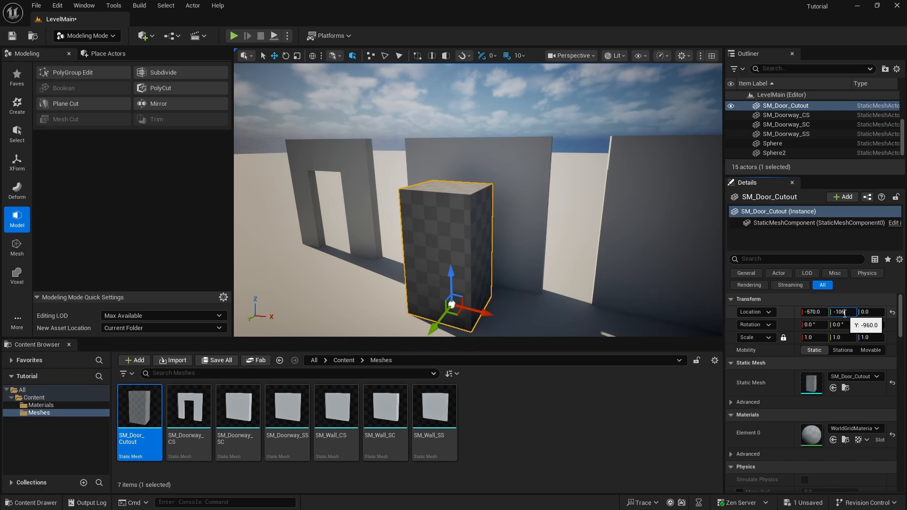
type("0")
key("Return")
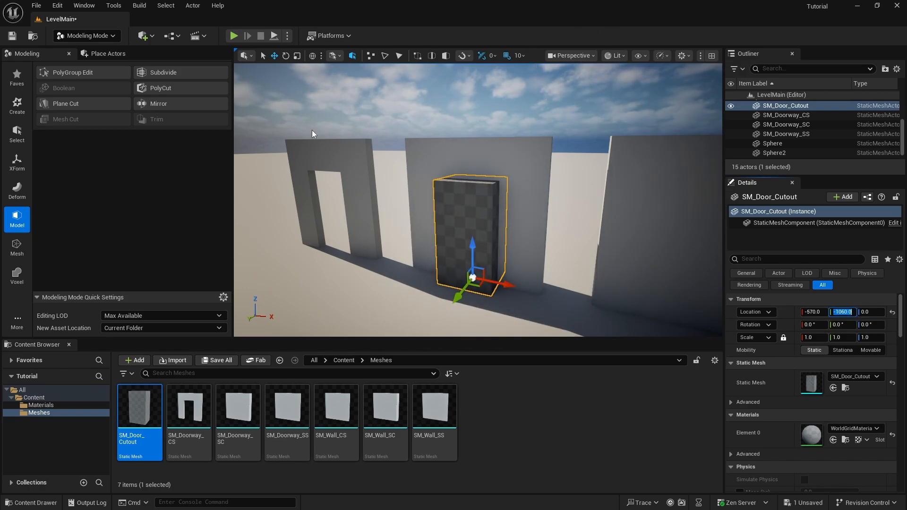
Subtract the door cutout from the SM_Doorway_SS wall with Mesh Boolean and save all changes.
left_click(519, 159)
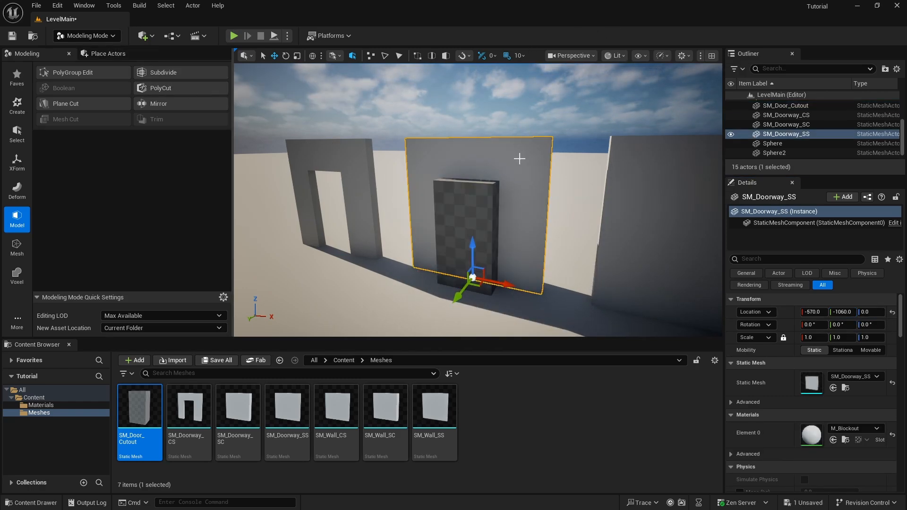
left_click(479, 197, "ctrl")
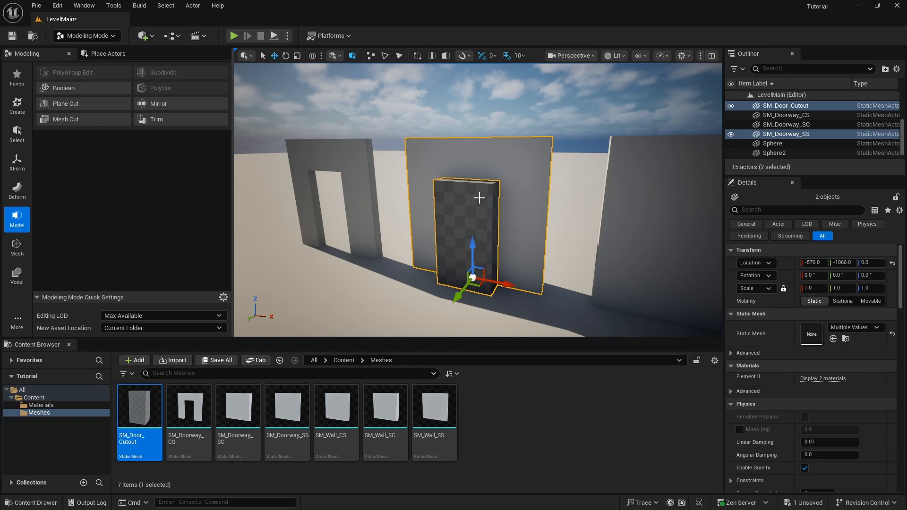
left_click(78, 90)
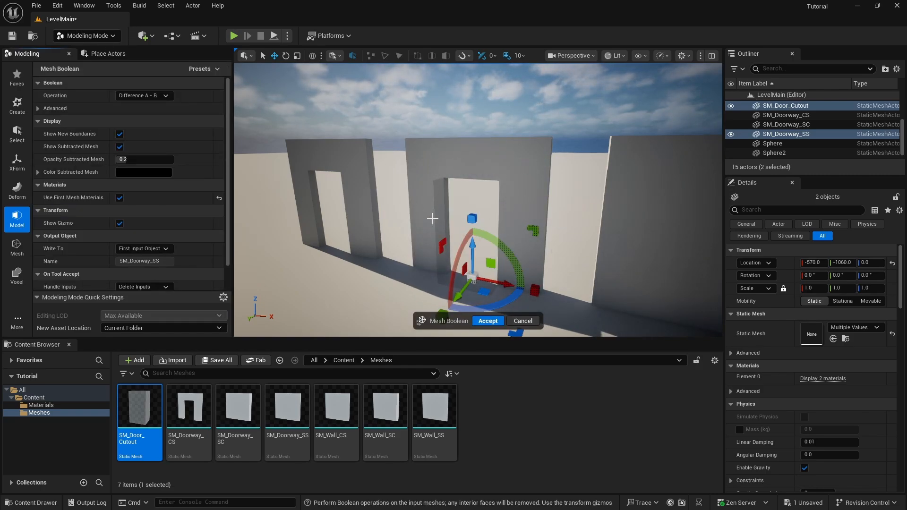
left_click(488, 321)
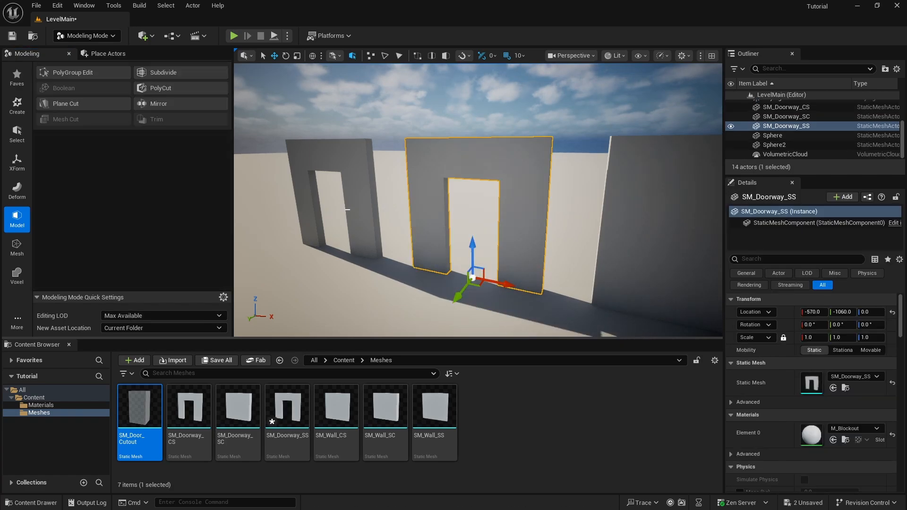
left_click(36, 5)
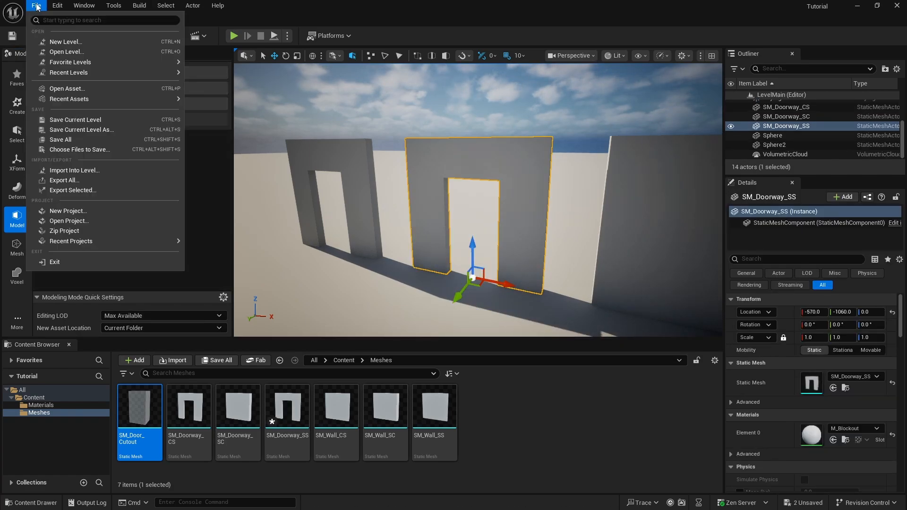
left_click(71, 138)
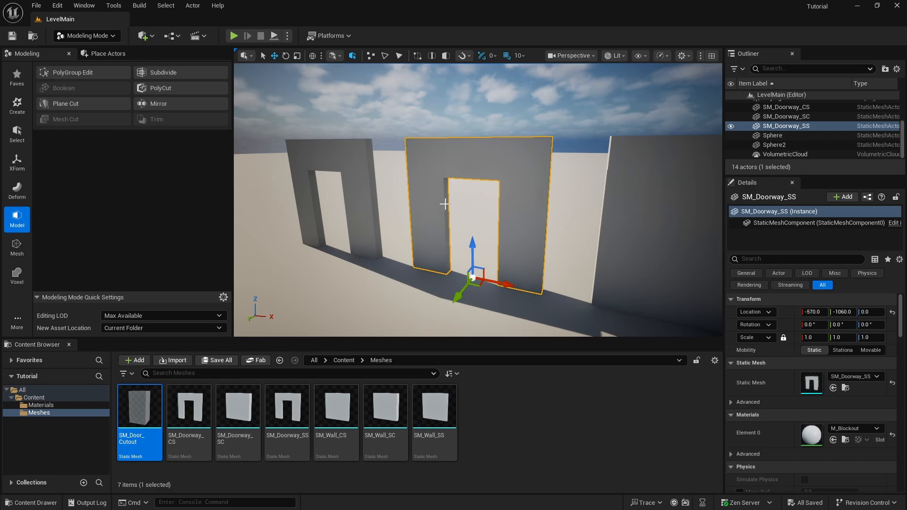
Place an SM_Door_Cutout at about X -170, Y -930 in front of SM_Doorway_SC and check that wall's location coordinates.
right_click_drag(457, 177, 491, 171)
key("s")
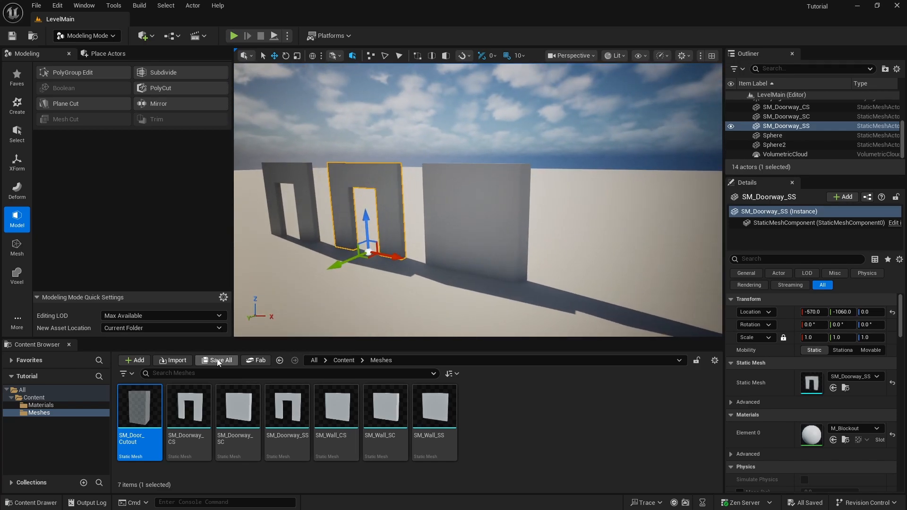
left_click_drag(139, 408, 474, 242)
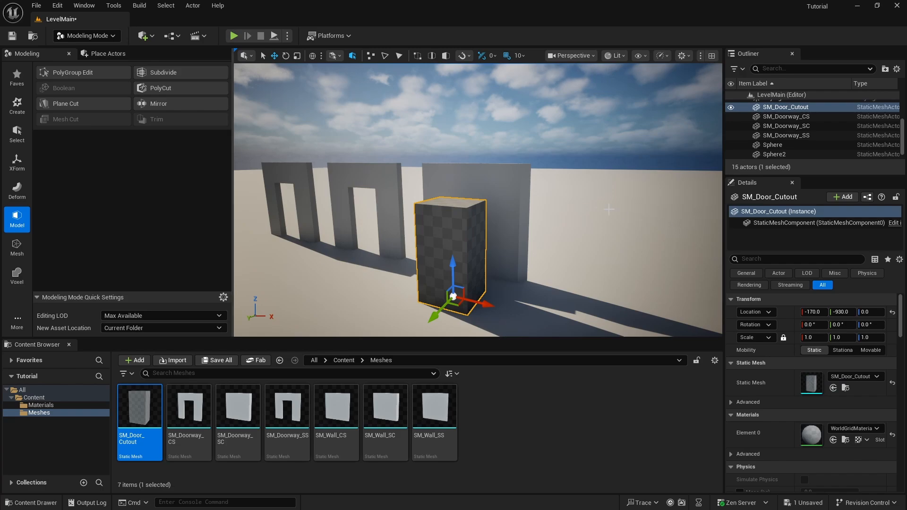
left_click(510, 178)
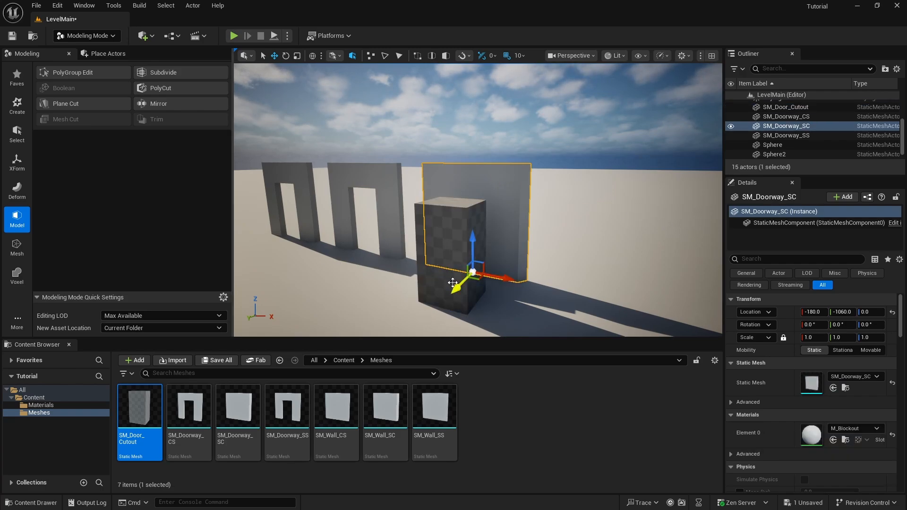
Set the location of the SM_Door_Cutout in front of SM_Doorway_SC to X -180 and Y -1060.
left_click(452, 258)
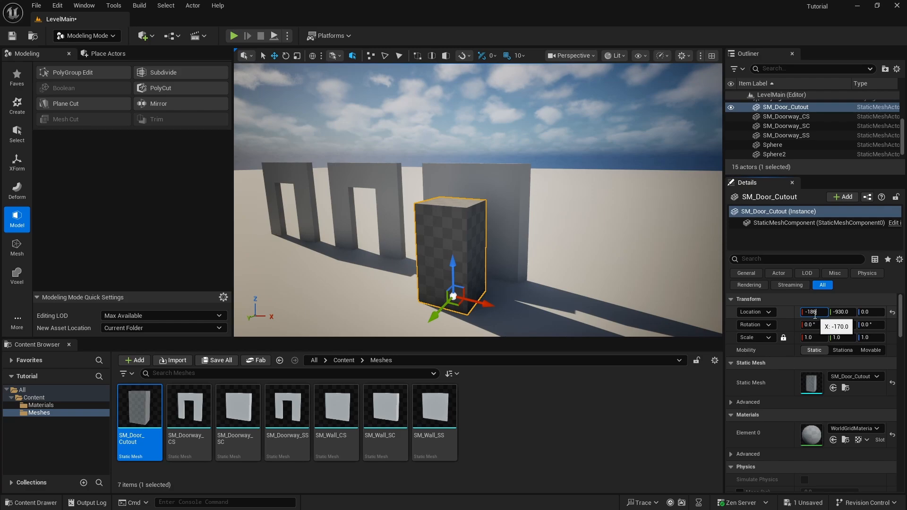
key("Return")
double_click(844, 313)
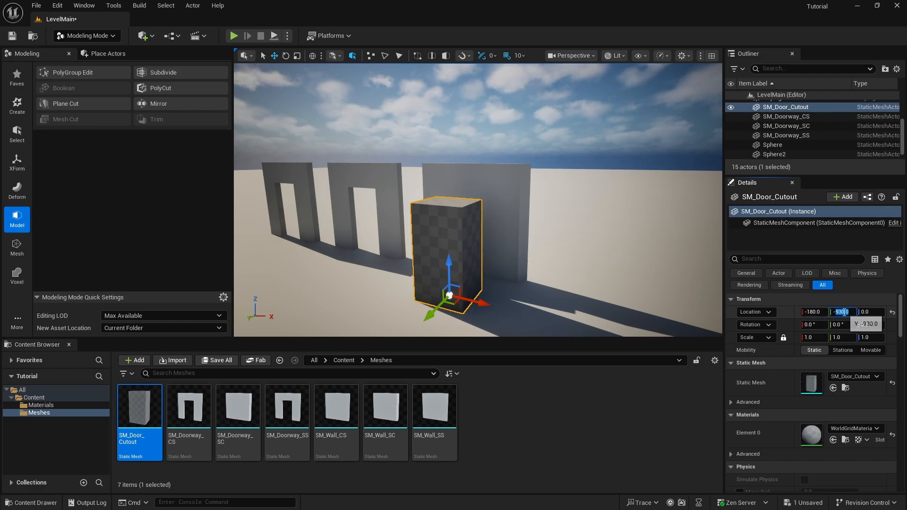
type("-")
type("1060")
key("Return")
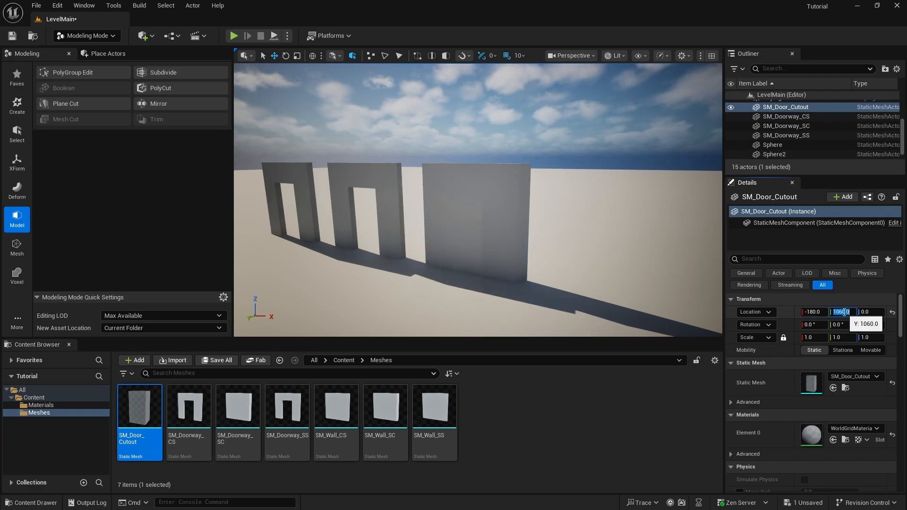
type("-10")
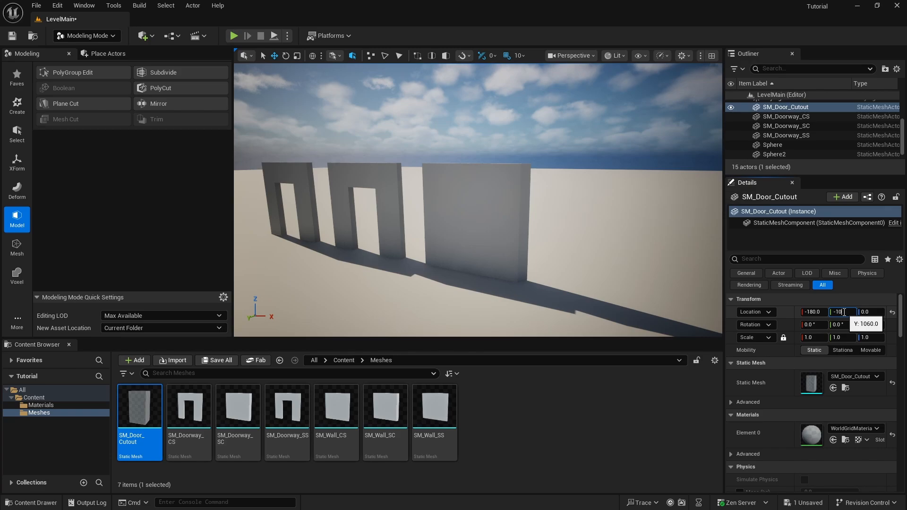
type("60")
key("Return")
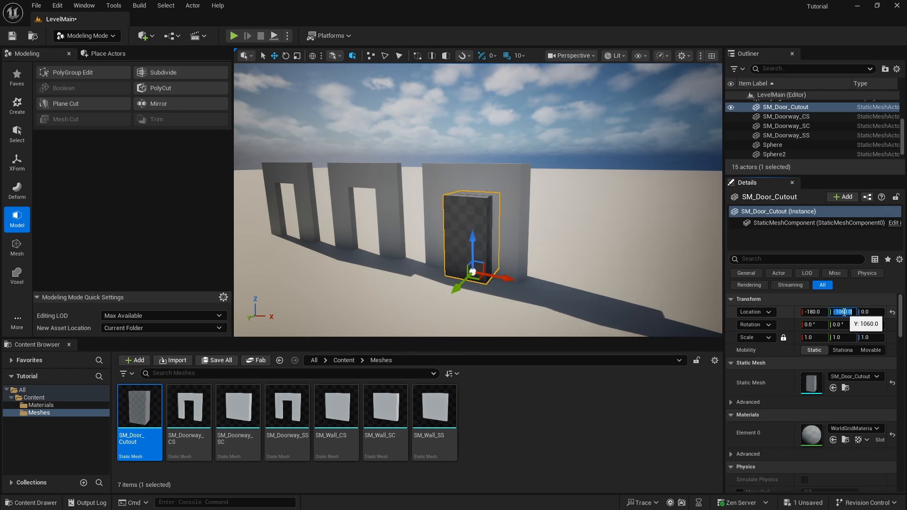
Subtract the door cutout from the SM_Doorway_SC wall with Mesh Boolean (Difference A - B) and save all changes.
left_click(501, 190)
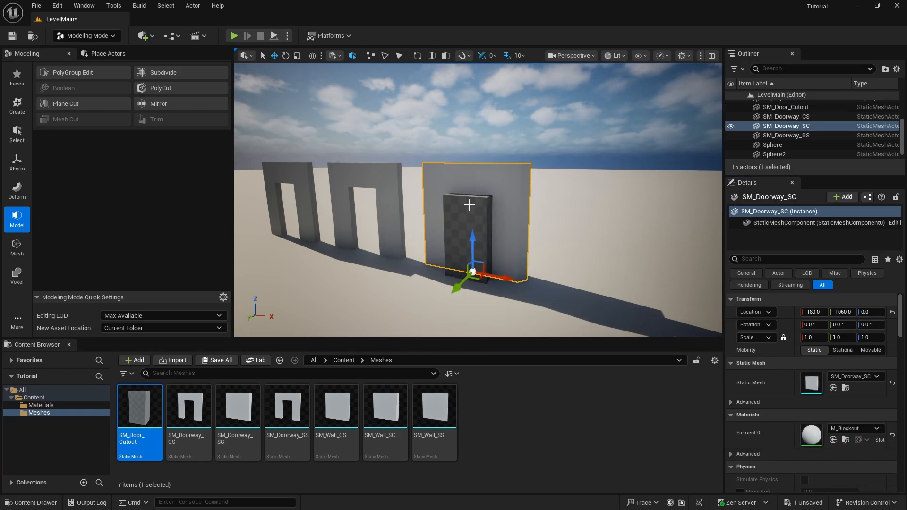
left_click(451, 255, "ctrl")
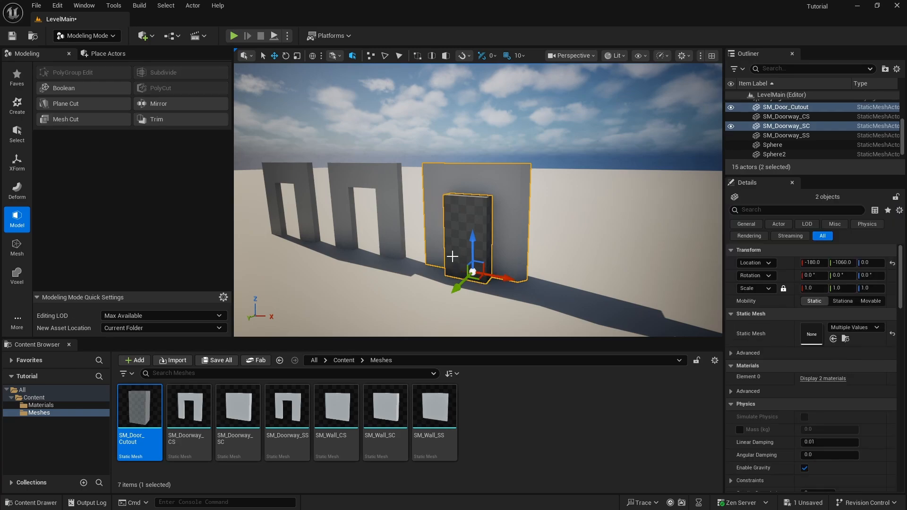
left_click(452, 254, "ctrl")
left_click(451, 253, "ctrl")
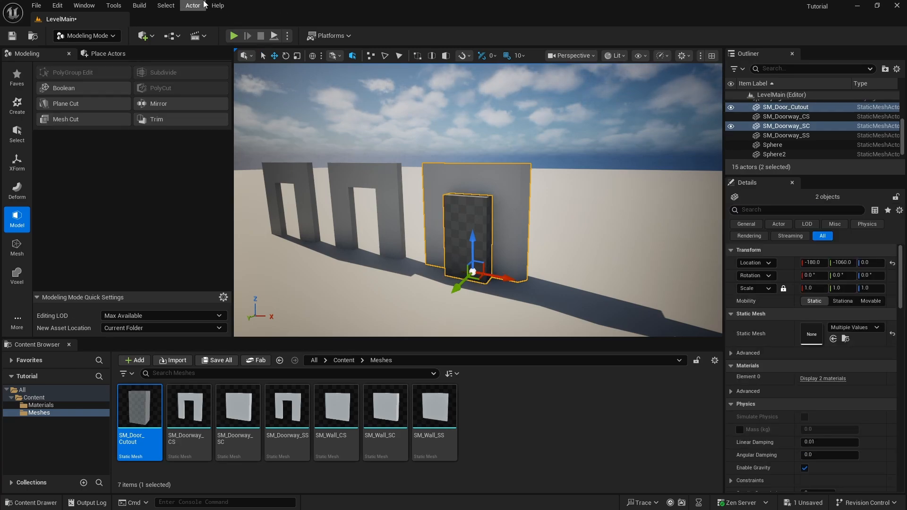
left_click(79, 89)
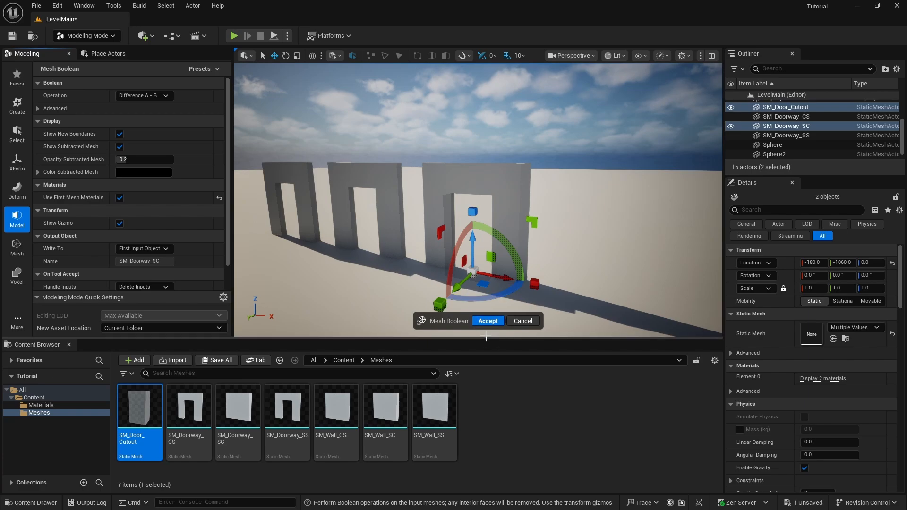
left_click(488, 321)
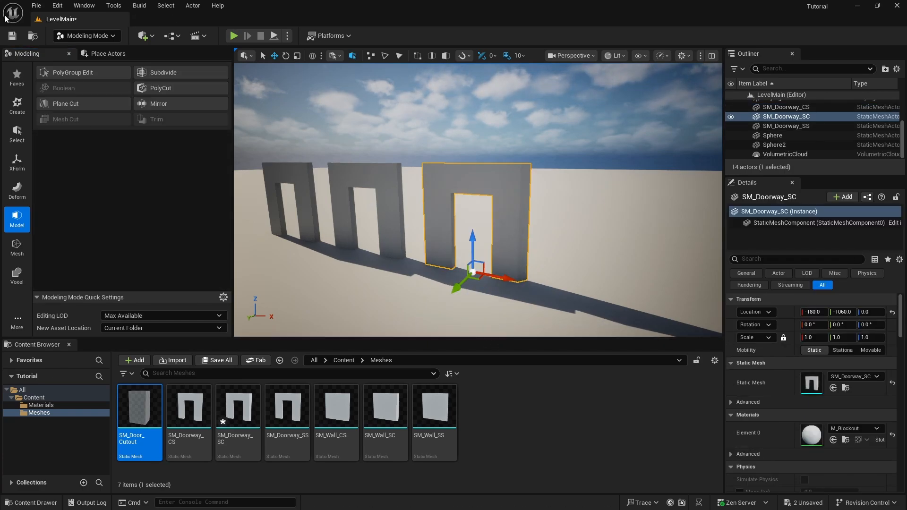
left_click(36, 5)
left_click(87, 140)
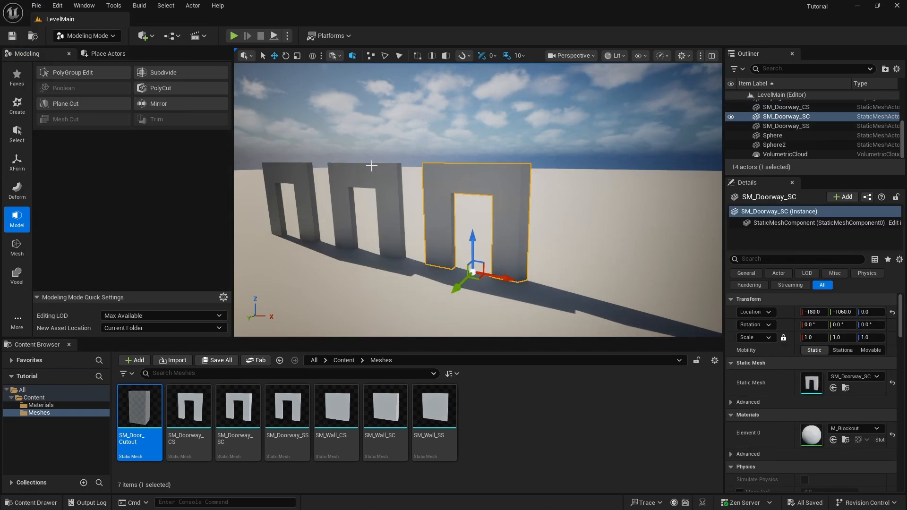
right_click_drag(367, 170, 418, 165)
key("s")
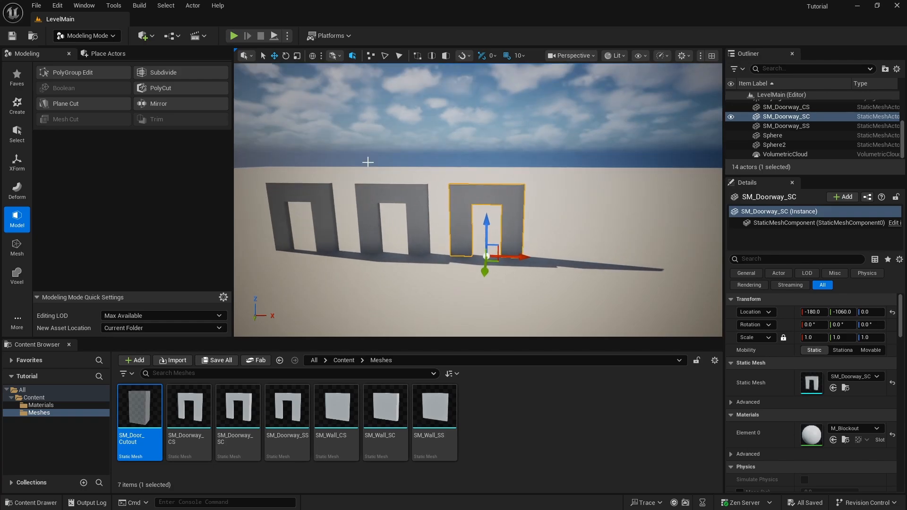
left_click(36, 6)
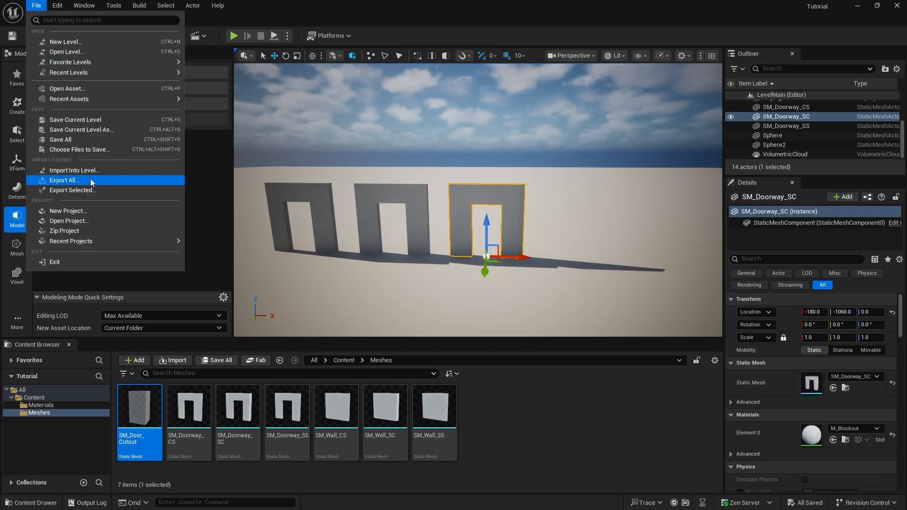
left_click(91, 142)
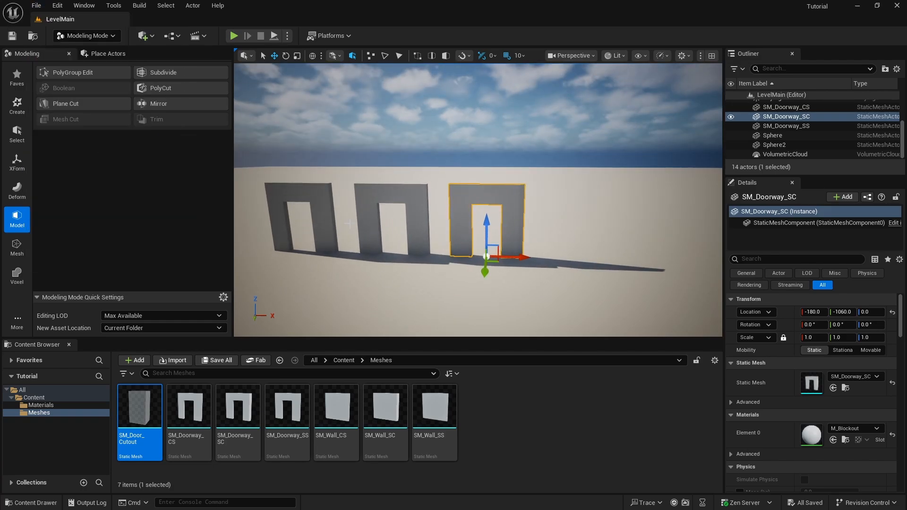
Delete the SM_Doorway_SS, SM_Doorway_SC and SM_Doorway_CS actors from the level and save all changes.
left_click(414, 191)
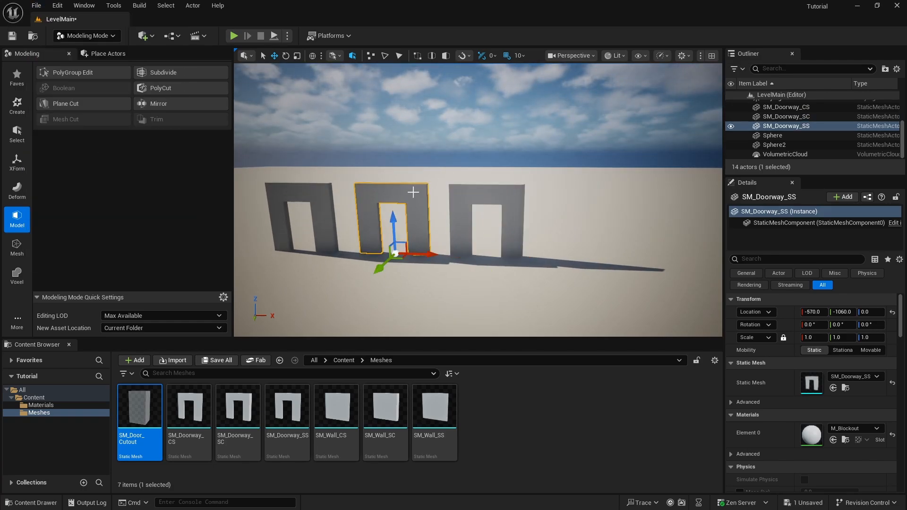
key("Delete")
left_click(473, 194)
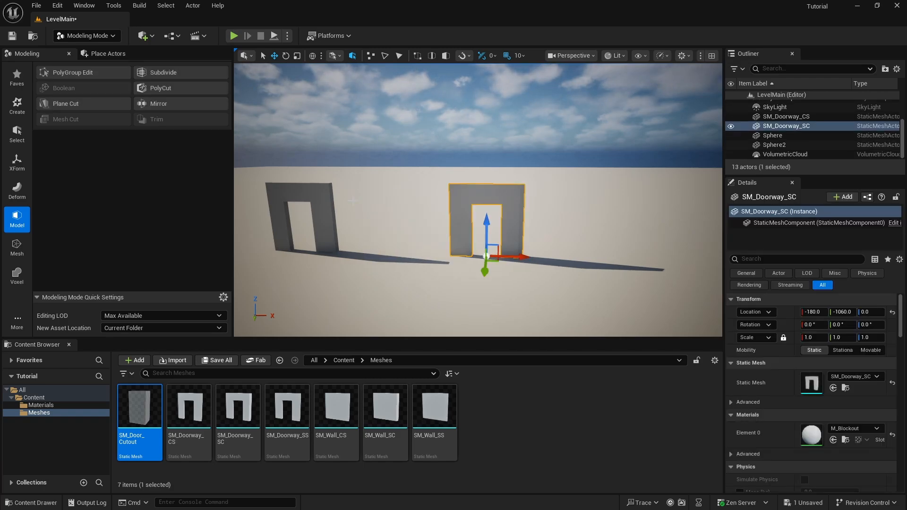
key("Delete")
left_click(316, 190)
key("Delete")
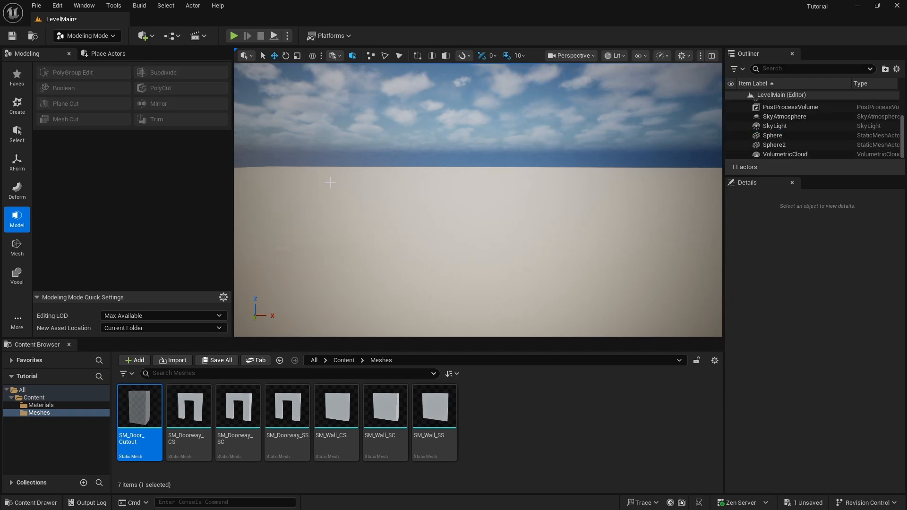
left_click(40, 9)
left_click(61, 140)
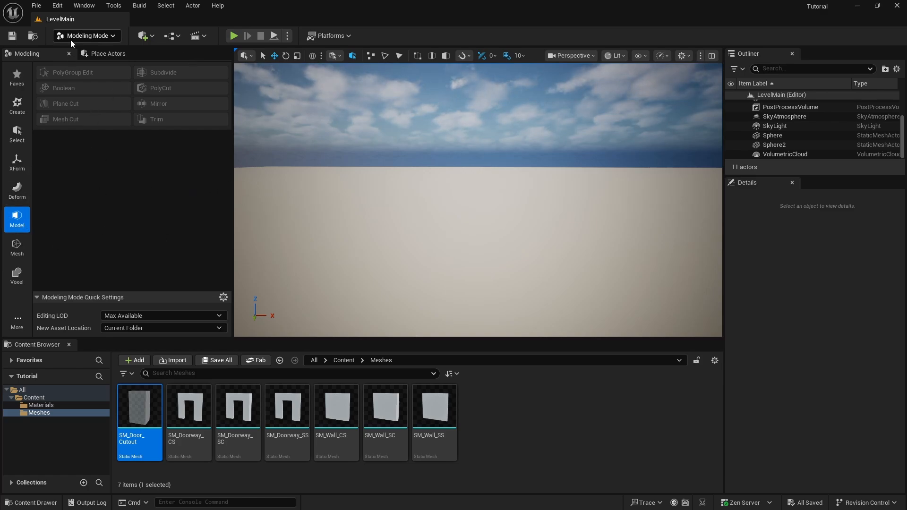
Create a box with width 10, depth 120 and height 220 on the floor at about X -440, Y -990.
left_click(22, 107)
left_click(75, 73)
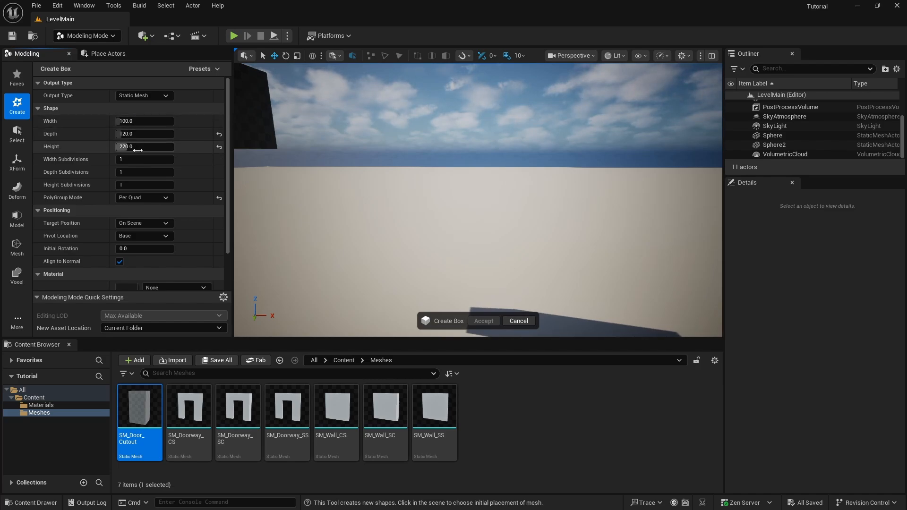
left_click(142, 123)
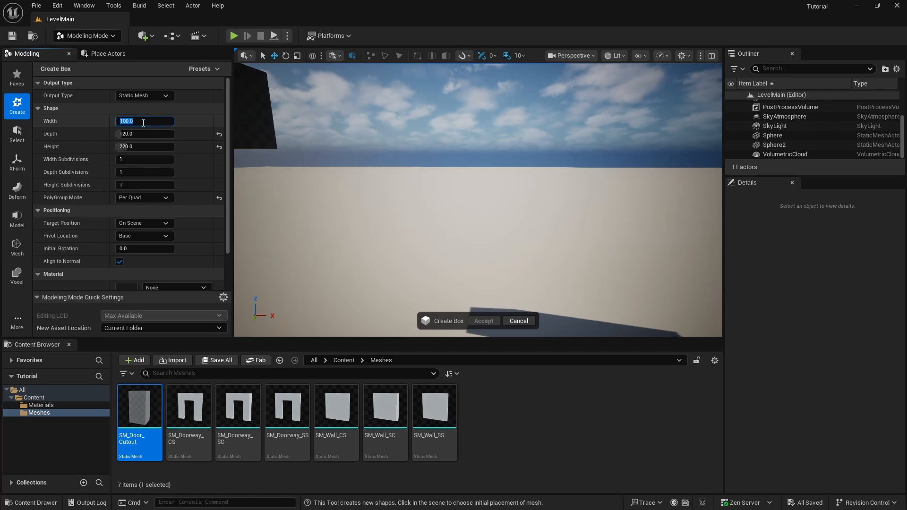
type("20")
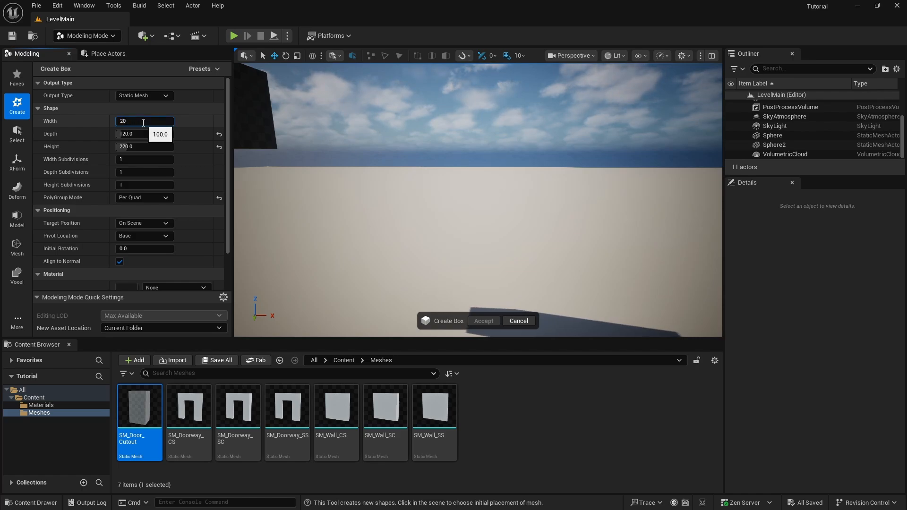
key("Return")
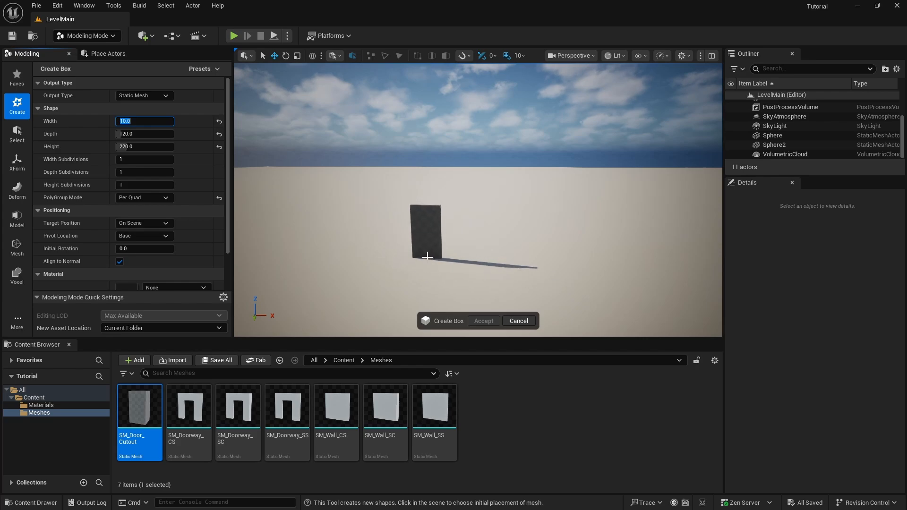
left_click(420, 261)
right_click_drag(475, 209, 464, 238)
key("w")
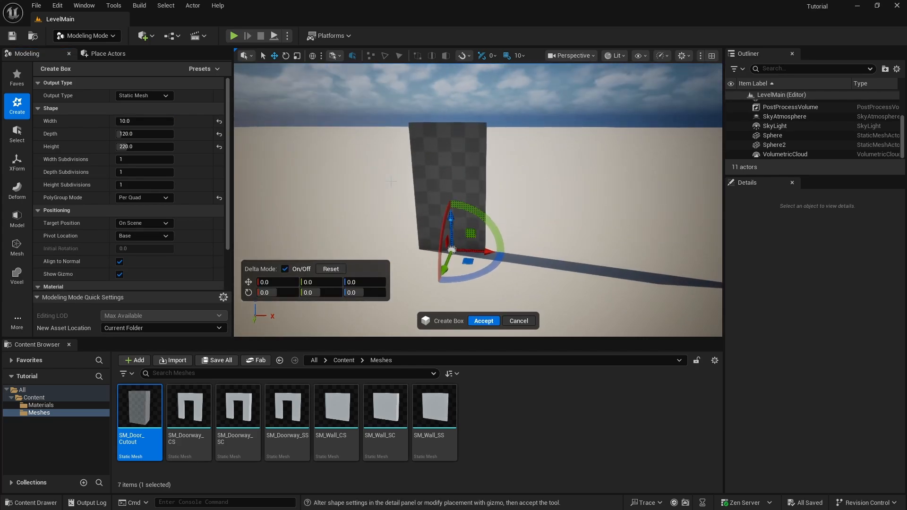
left_click(483, 320)
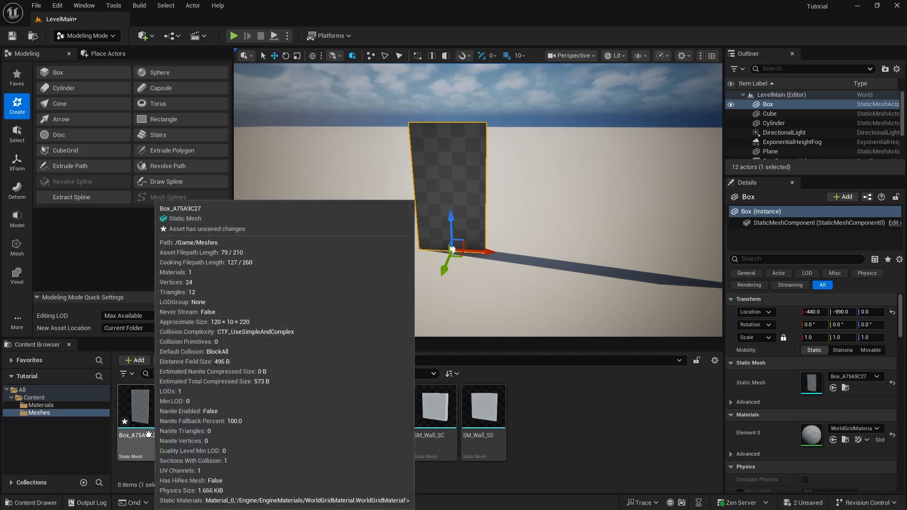
Rename the new box mesh asset as SM_Door.
left_click(142, 435)
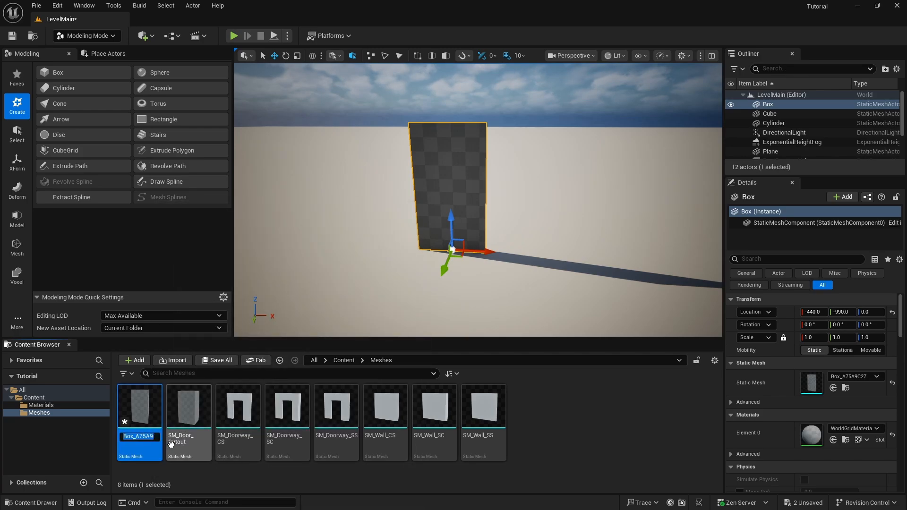
type("SM_Door")
key("Return")
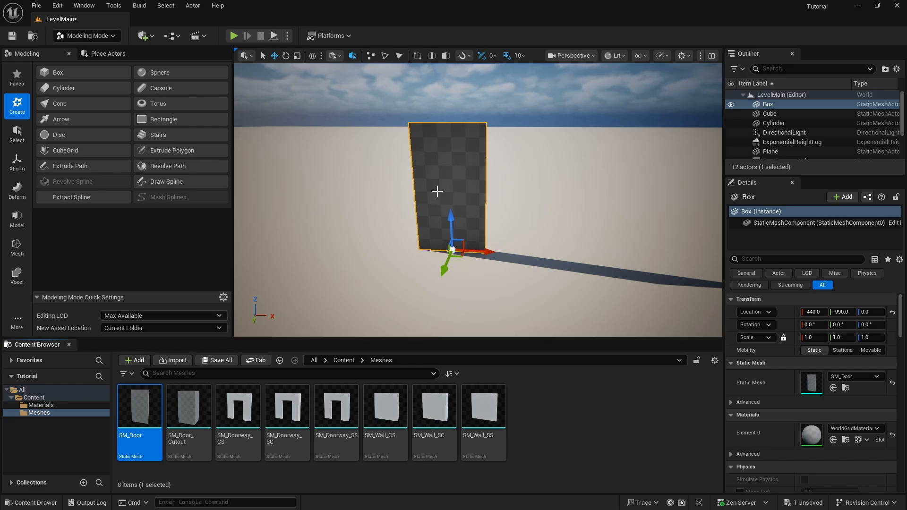
Assign the M_Blockout material to Element 0 of the SM_Door mesh, then save the asset and the level.
double_click(133, 408)
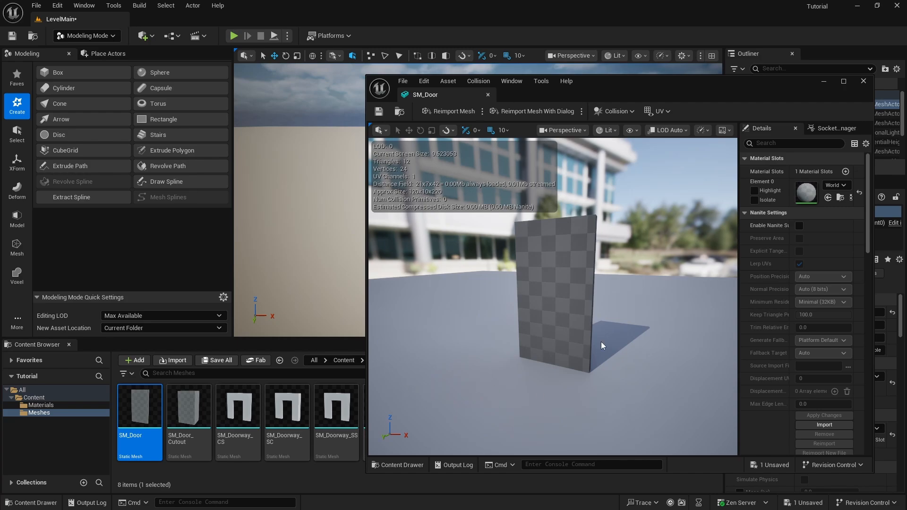
left_click(33, 405)
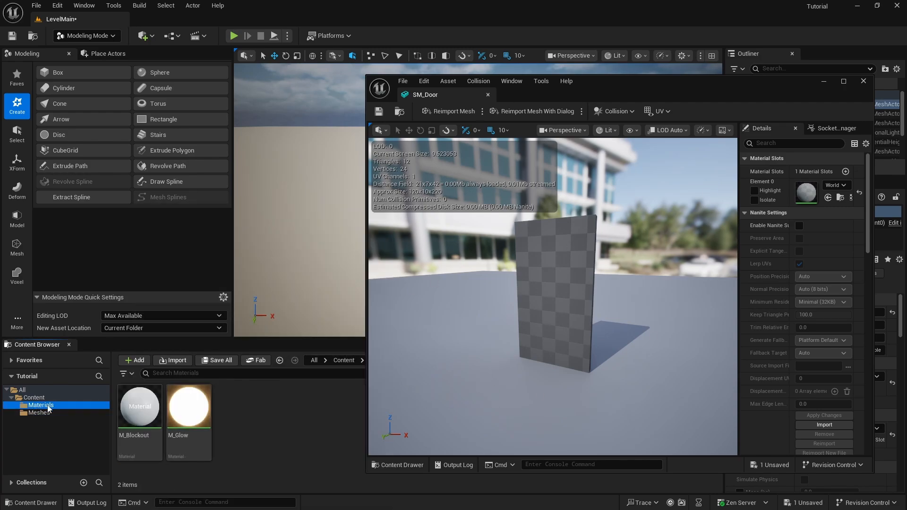
left_click_drag(132, 417, 806, 192)
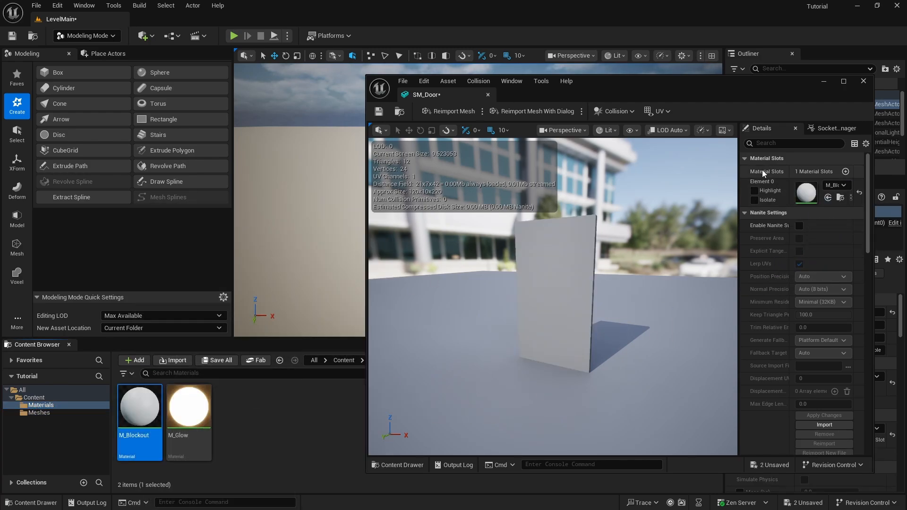
left_click(378, 111)
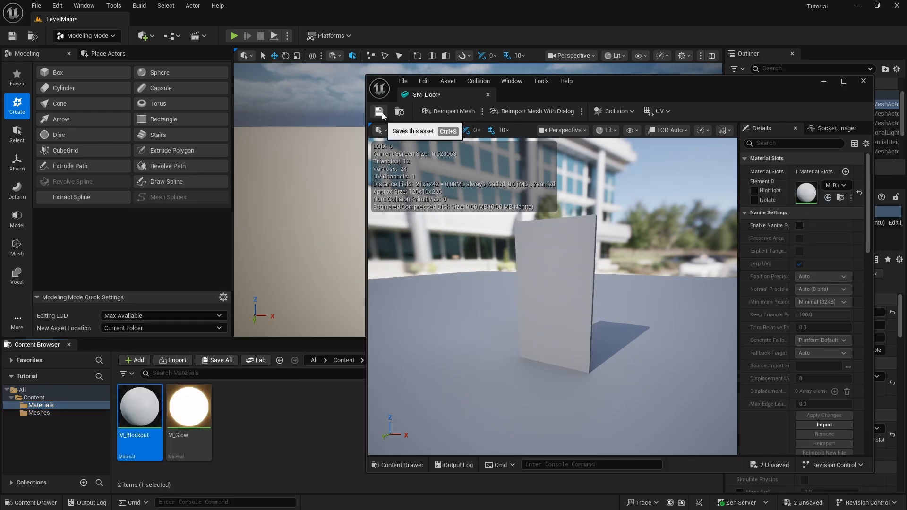
left_click(488, 95)
left_click(38, 413)
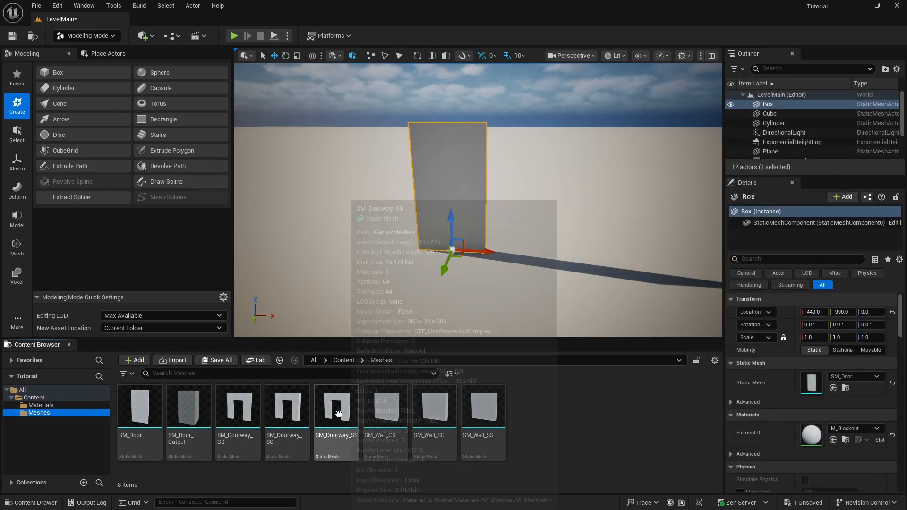
right_click_drag(474, 200, 448, 204)
left_click(37, 8)
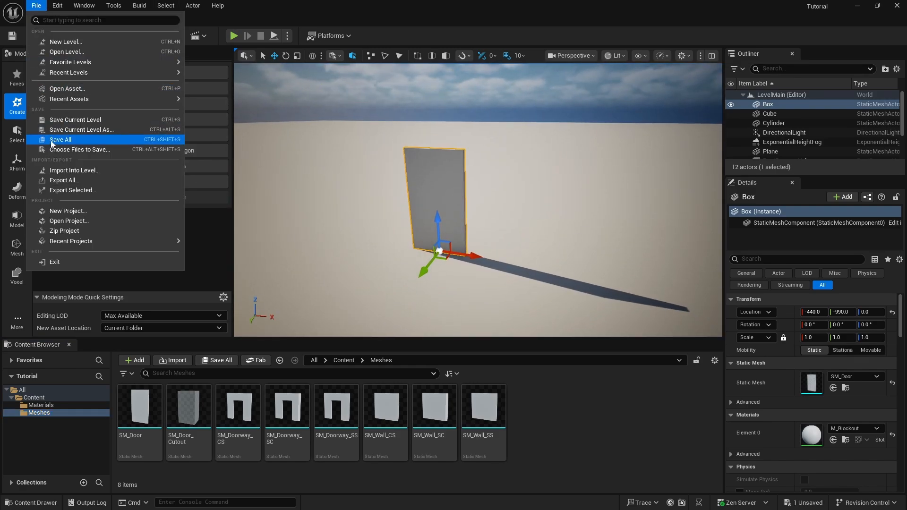
left_click(110, 140)
Place a new box on the ground in front of the door and set its width to 300, depth to 300 and height to 20.
mouse_move(239, 164)
right_mouse_down()
mouse_move(265, 163)
mouse_move(240, 163)
right_mouse_up()
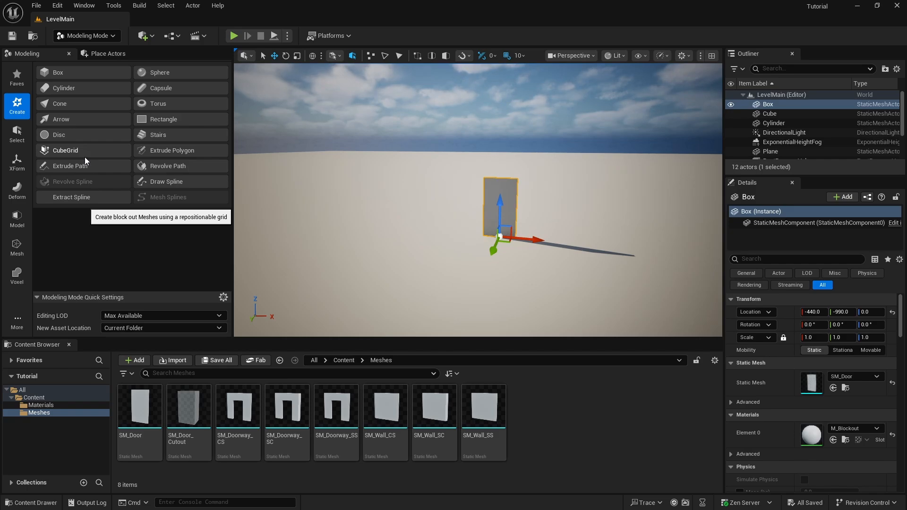
left_click(83, 69)
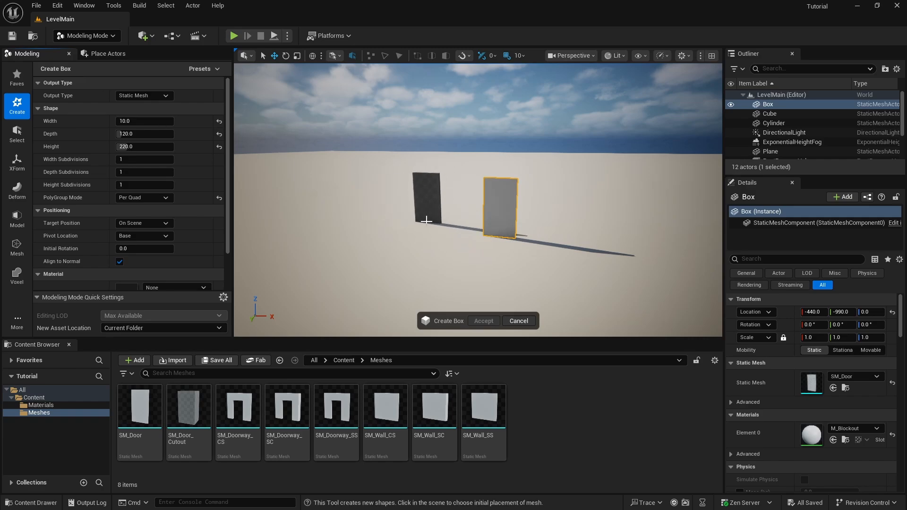
left_click(412, 283)
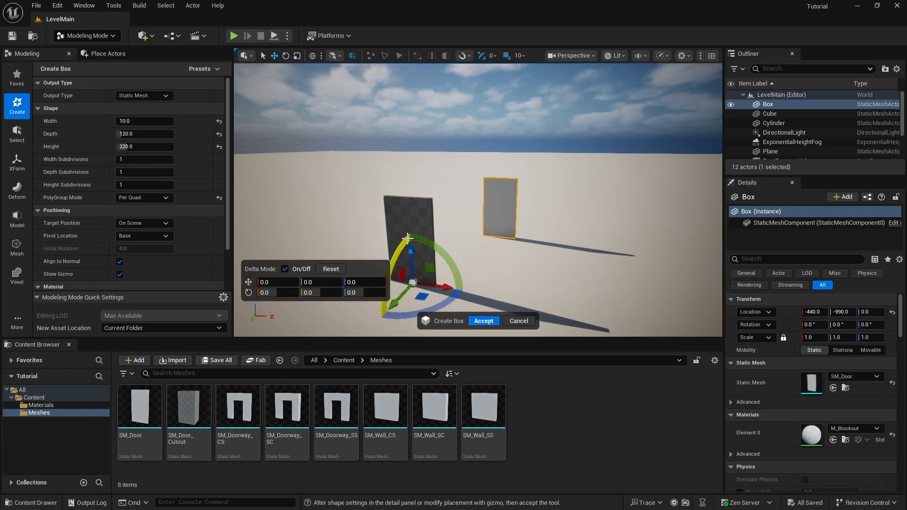
left_click(138, 121)
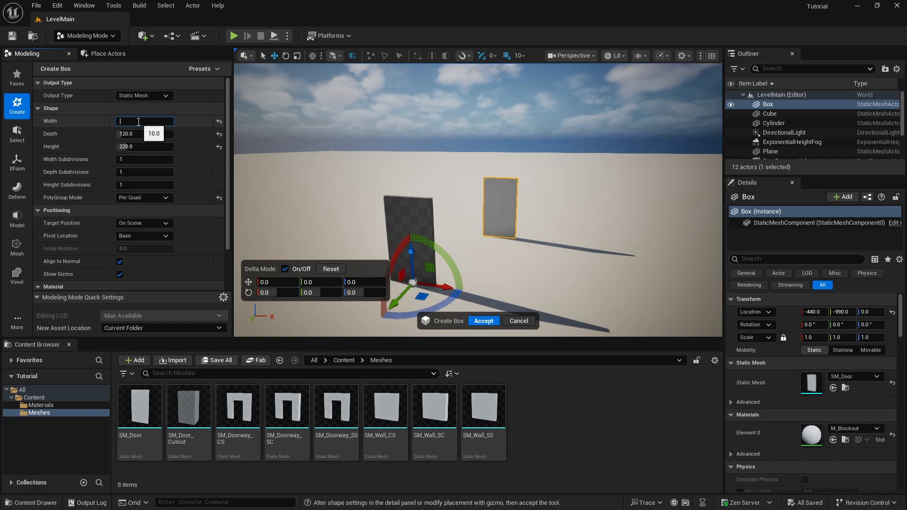
key("Return")
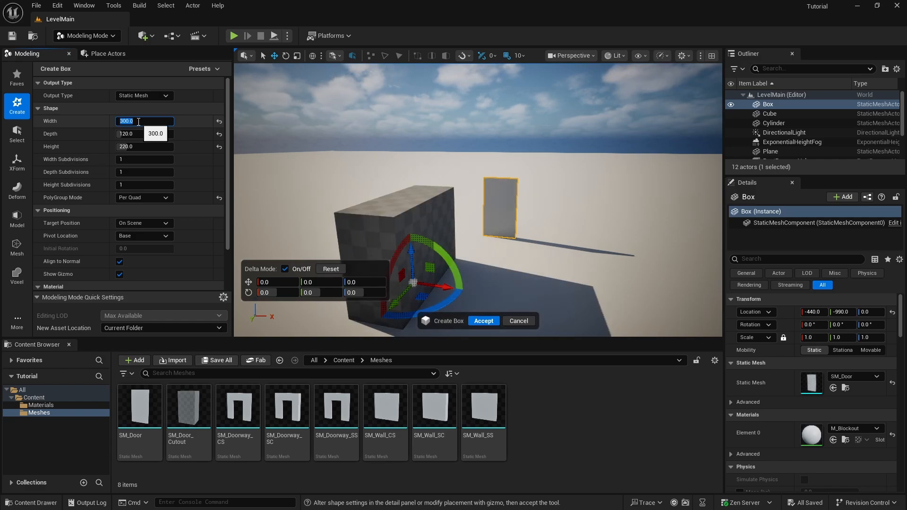
left_click(138, 134)
type("300")
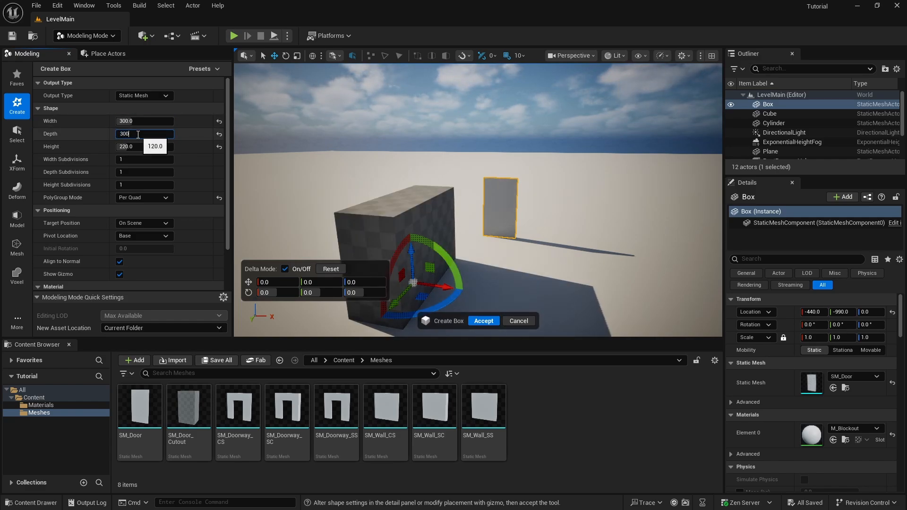
key("Return")
left_click(134, 147)
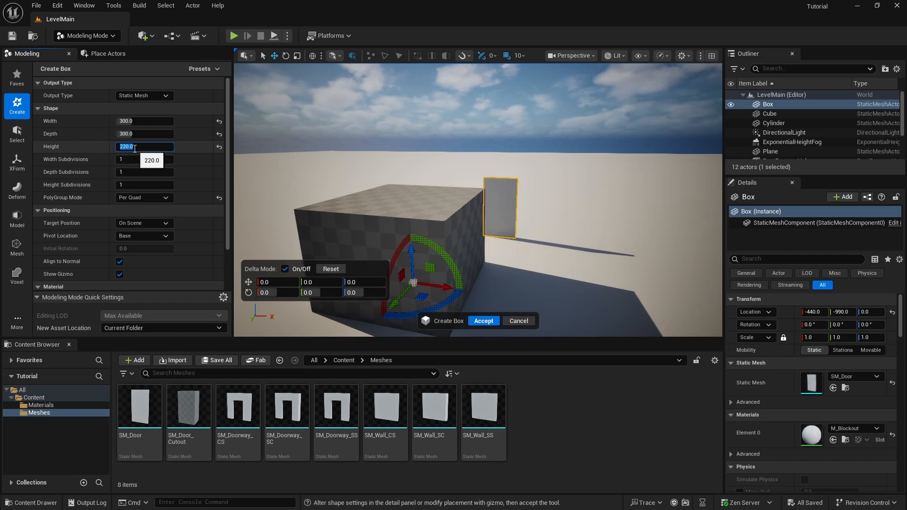
type("20")
key("Return")
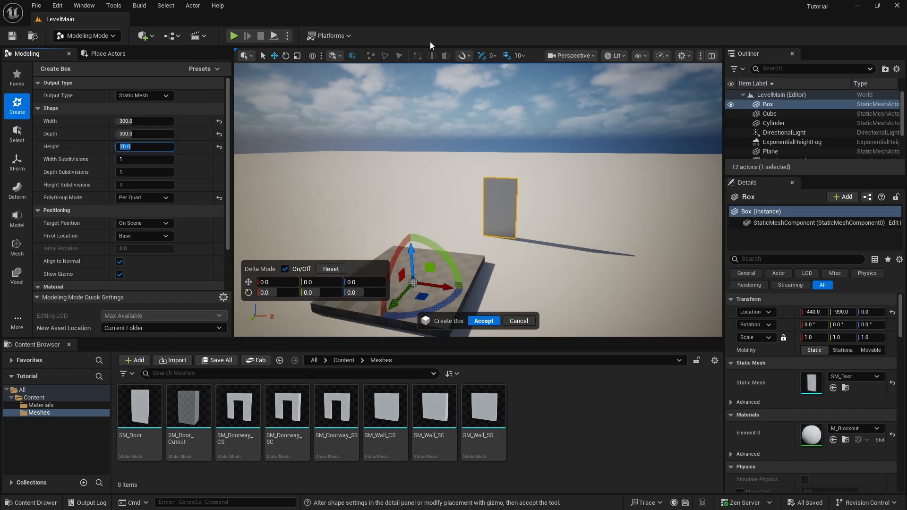
Keep the box's pivot location at Base and accept the slab at X -600, Y -630.
mouse_move(477, 198)
right_mouse_down()
mouse_move(467, 189)
mouse_move(482, 212)
mouse_move(477, 198)
right_mouse_up()
right_click_drag(495, 131, 496, 131)
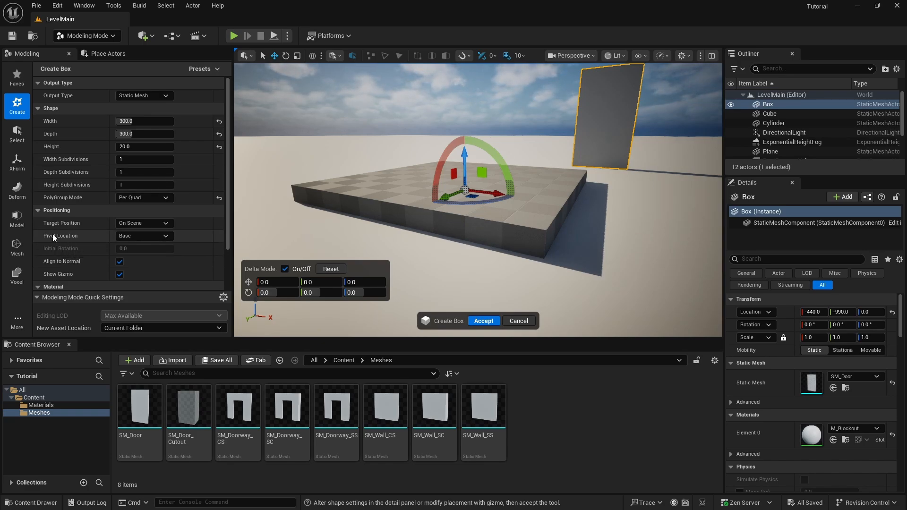
left_click(168, 238)
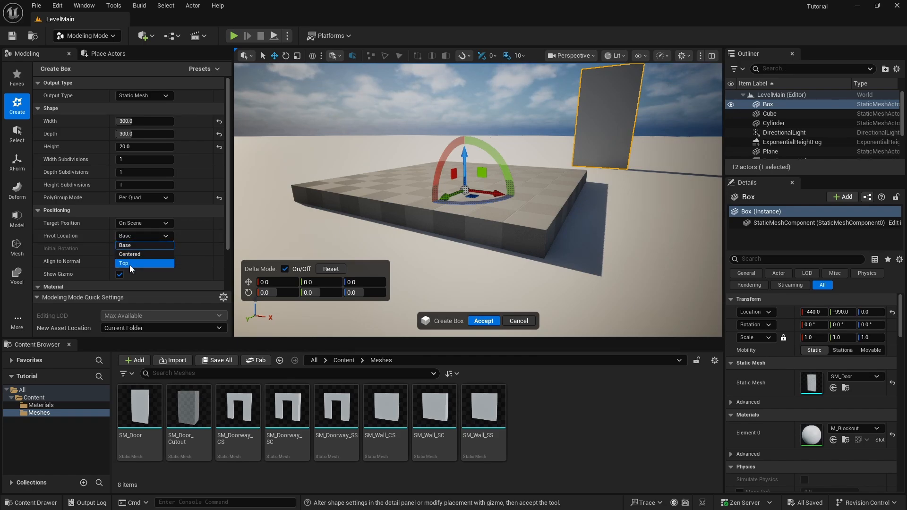
left_click(169, 238)
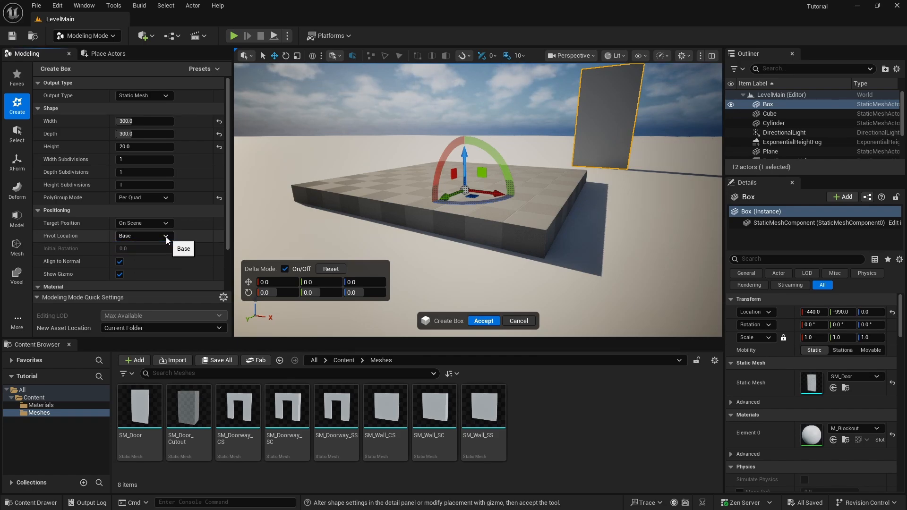
left_click(251, 135)
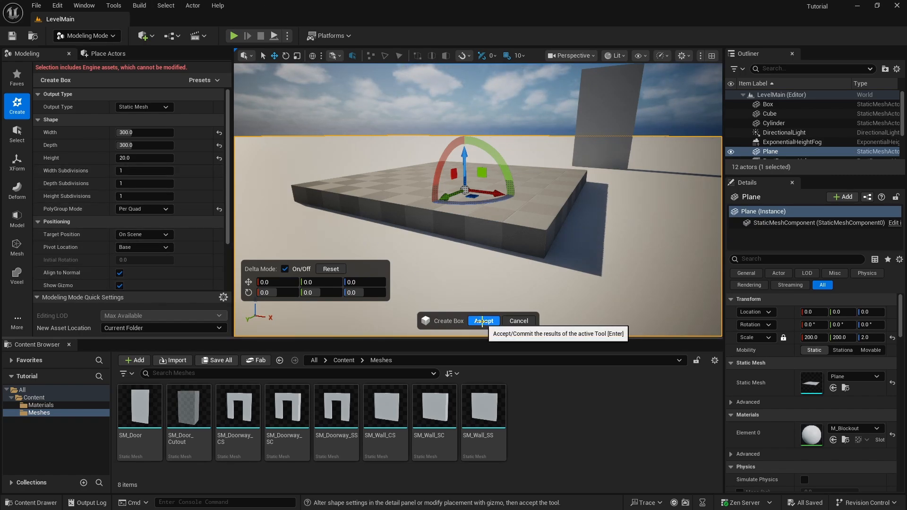
left_click(481, 320)
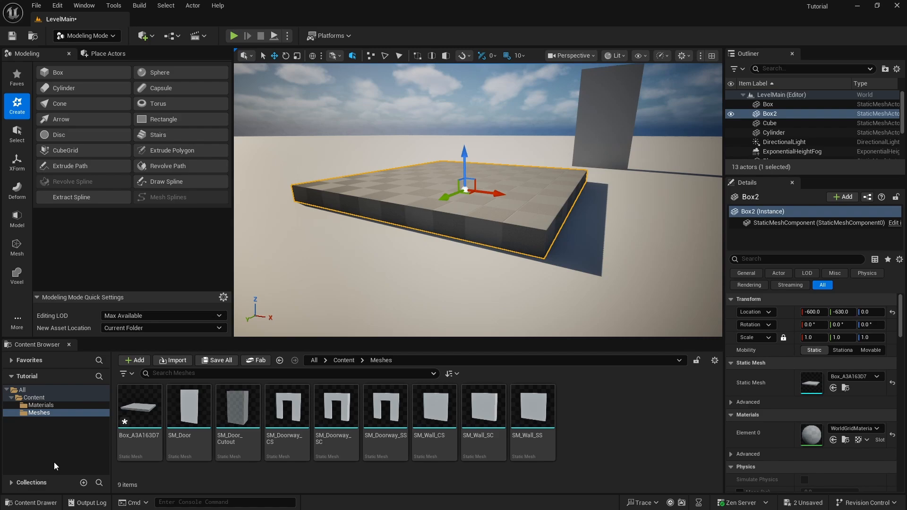
Rename the new slab mesh asset as SM_Floor.
left_click(137, 422)
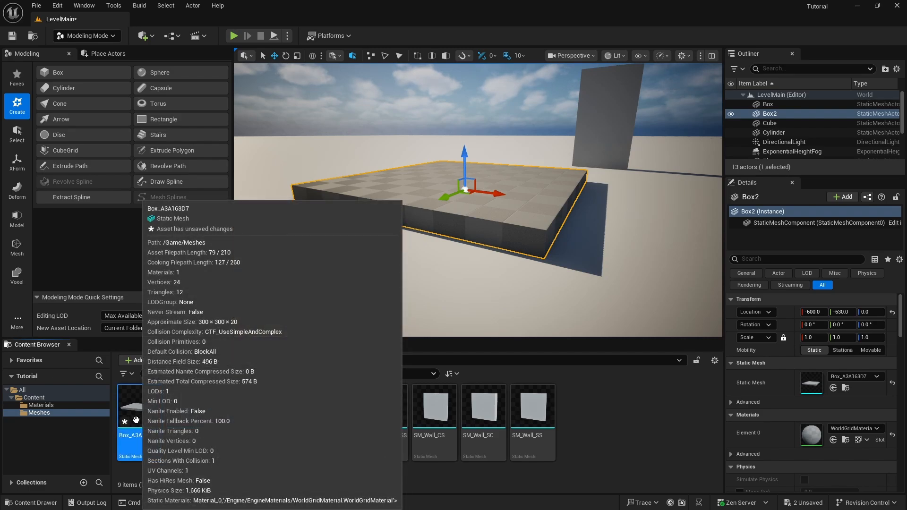
key("F2")
type("SM_Floor")
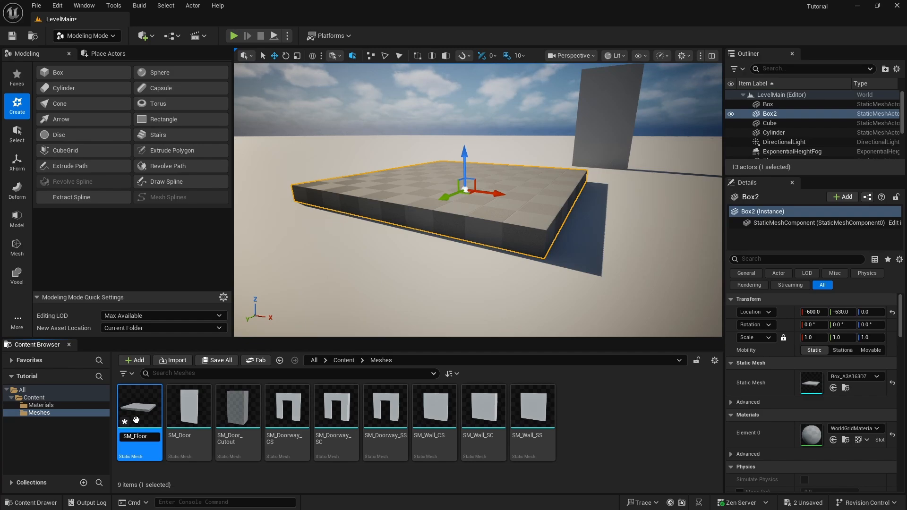
key("Return")
Assign the M_Blockout material to Element 0 of the SM_Floor mesh, then save the asset and all changes.
double_click(386, 407)
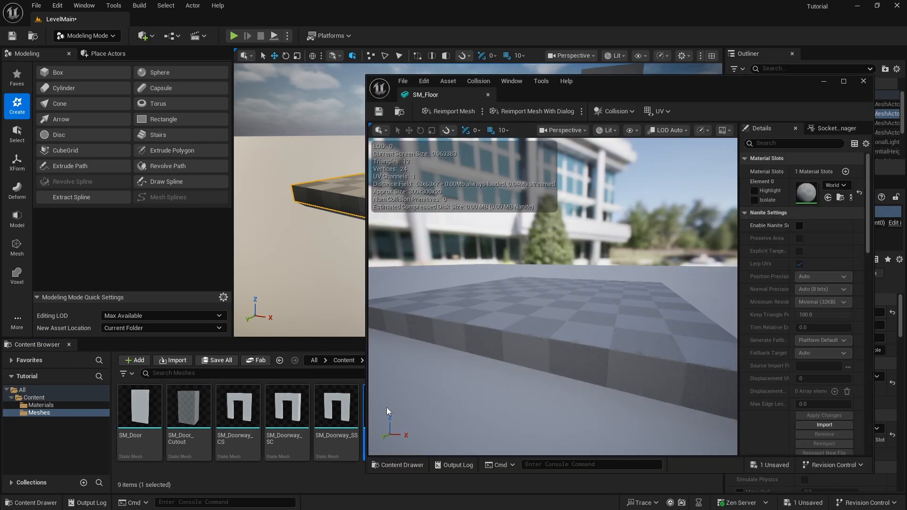
left_click(41, 404)
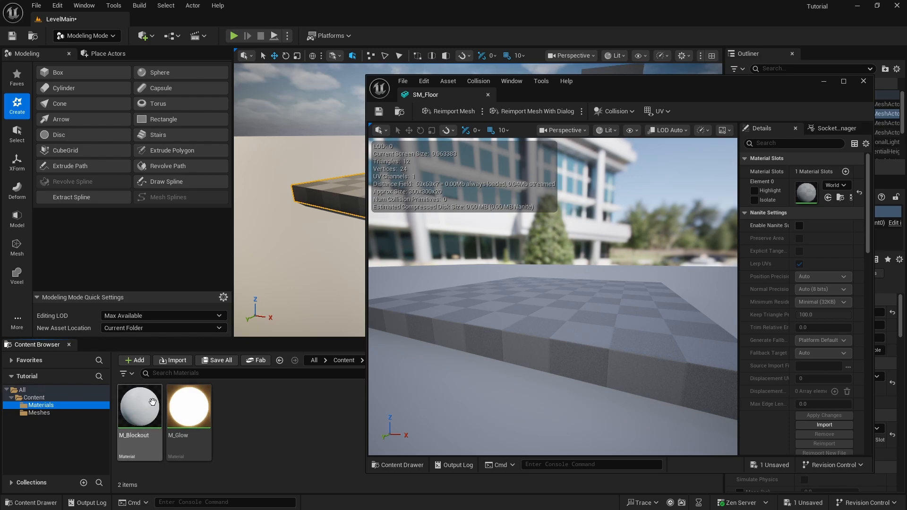
left_click_drag(140, 406, 806, 197)
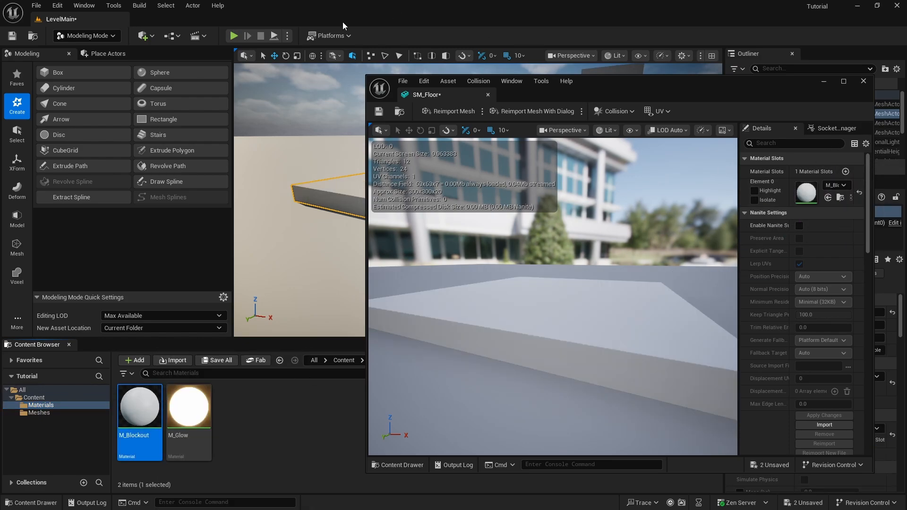
left_click(379, 111)
left_click(864, 81)
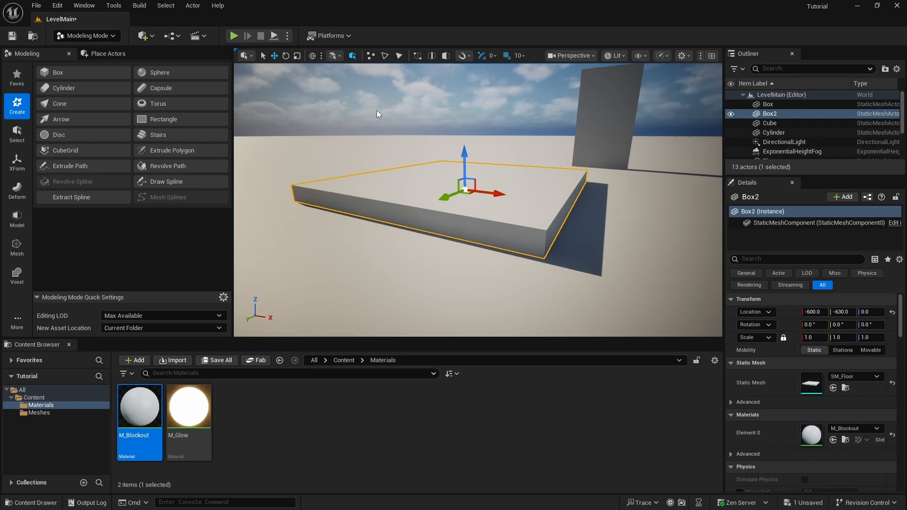
left_click(51, 411)
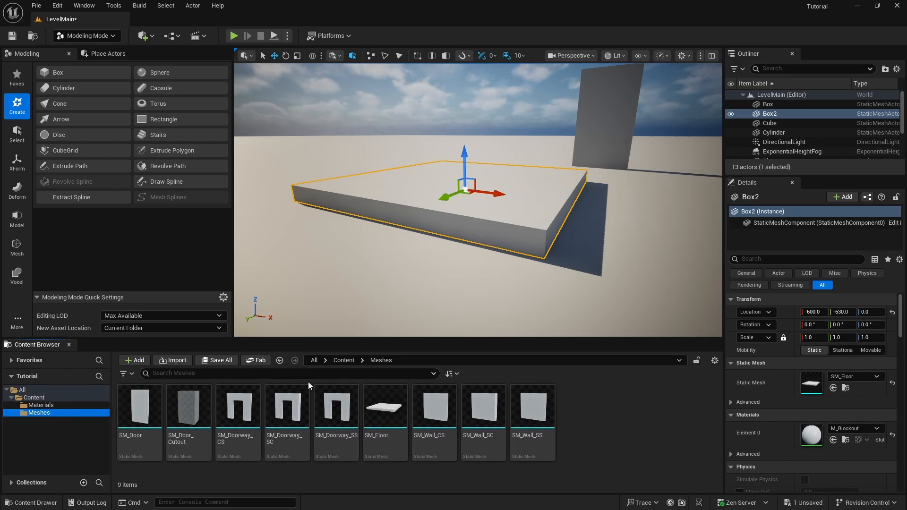
left_click(36, 5)
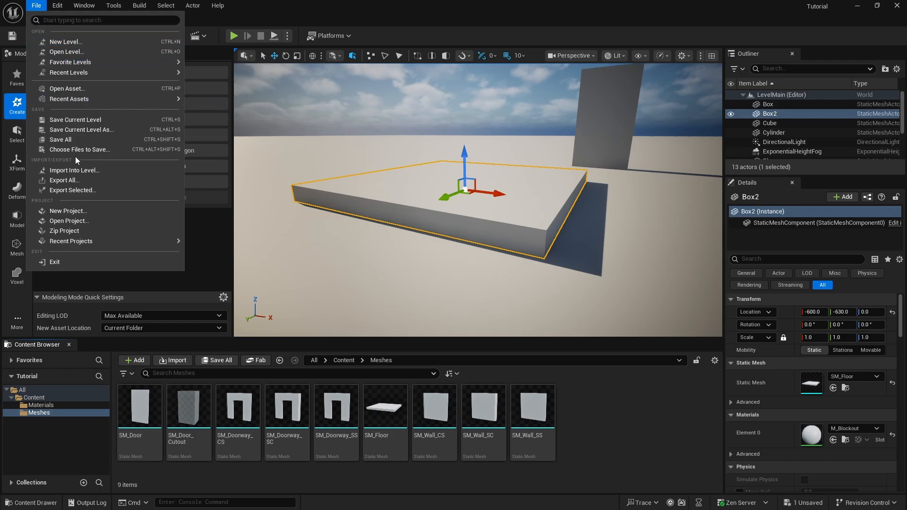
left_click(83, 141)
Create a second box, 300 wide, 300 deep and 20 high, beside the floor slab at X -210, Y -610.
mouse_move(453, 199)
right_mouse_down()
mouse_move(475, 137)
mouse_move(465, 193)
right_mouse_up()
key("s")
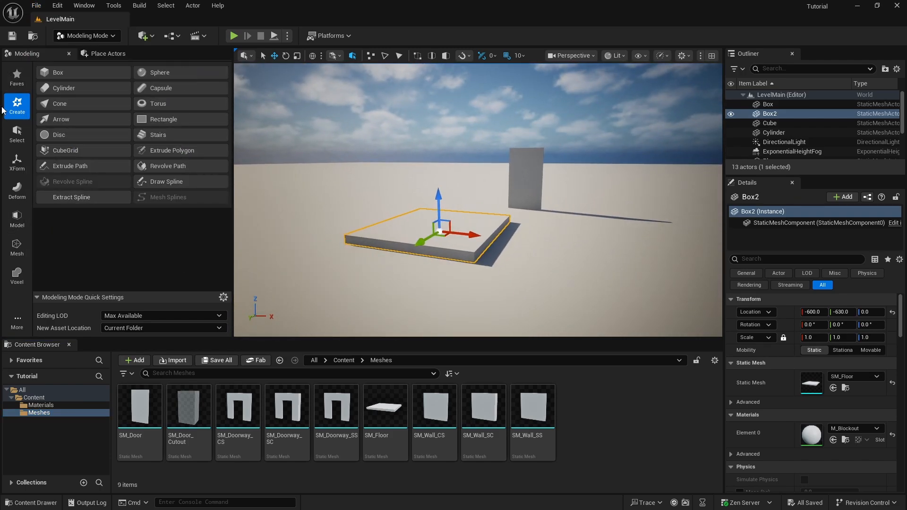
left_click(89, 70)
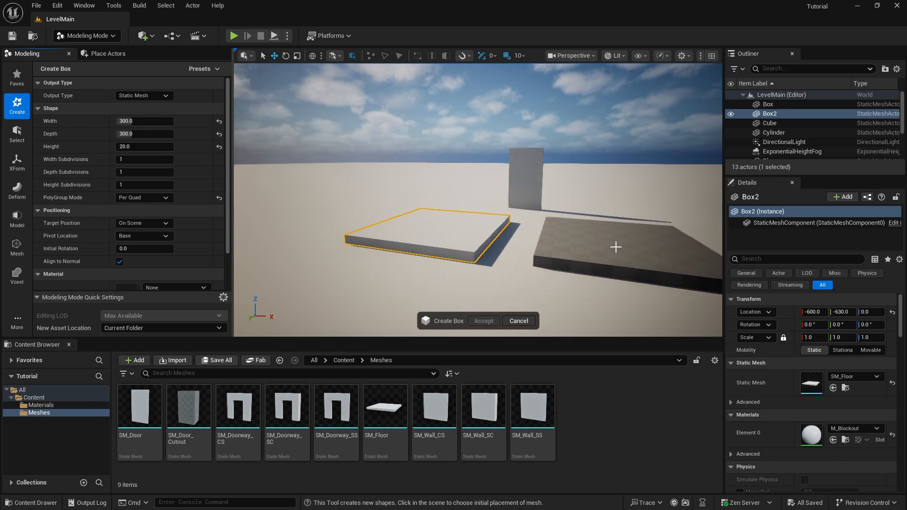
left_click(614, 249)
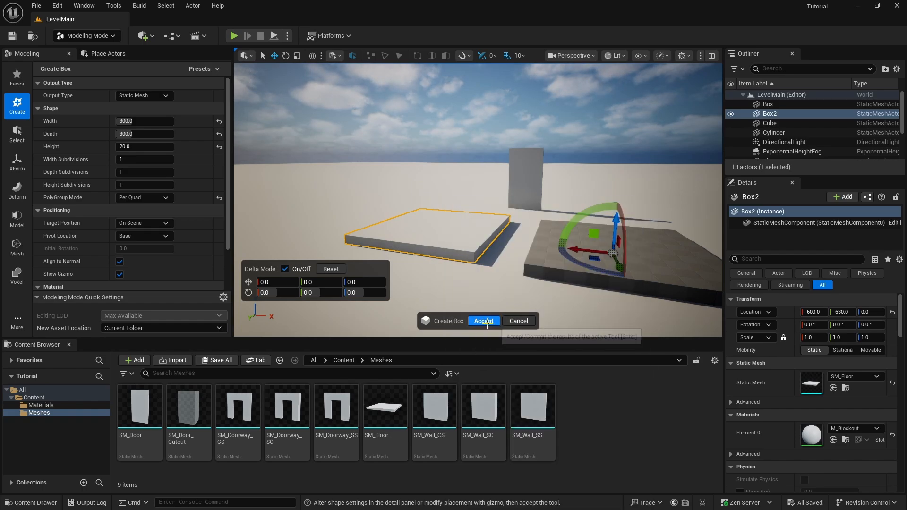
left_click(487, 321)
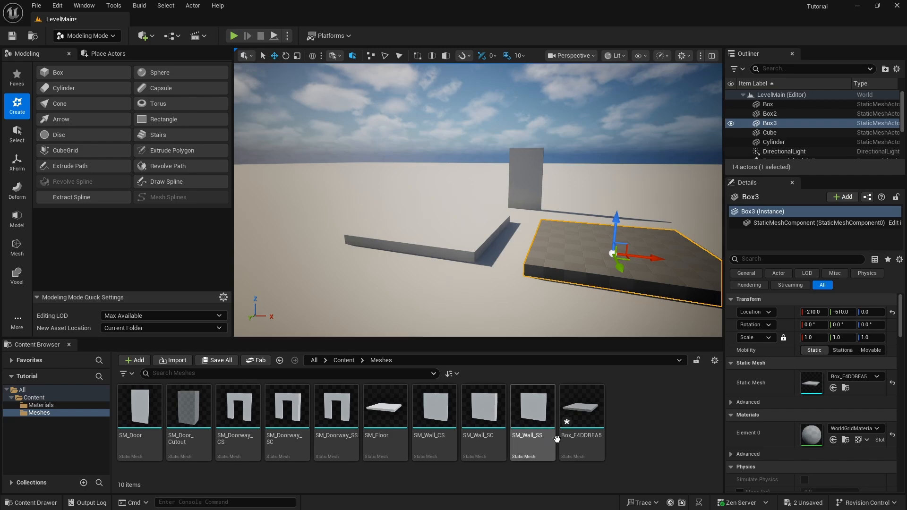
Assign the M_Blockout material to Element 0 of the second slab mesh and save the asset.
left_click(589, 422)
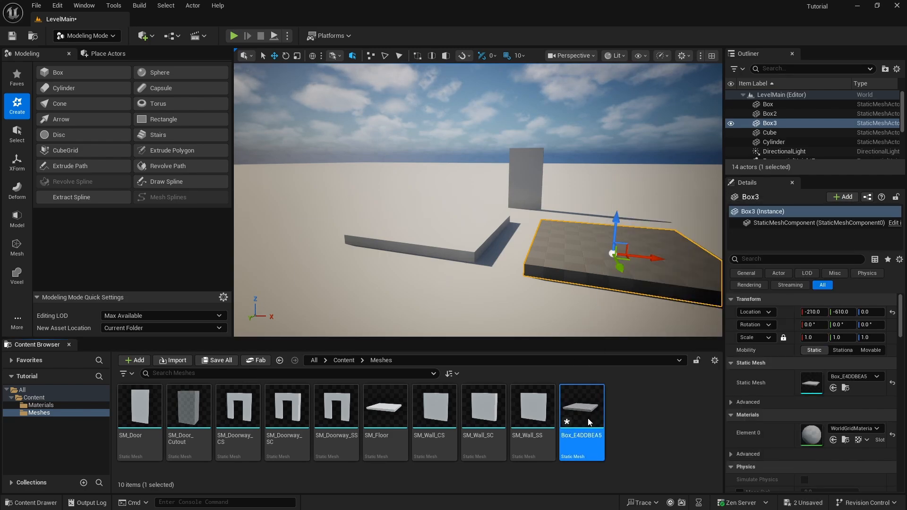
double_click(588, 418)
left_click(42, 405)
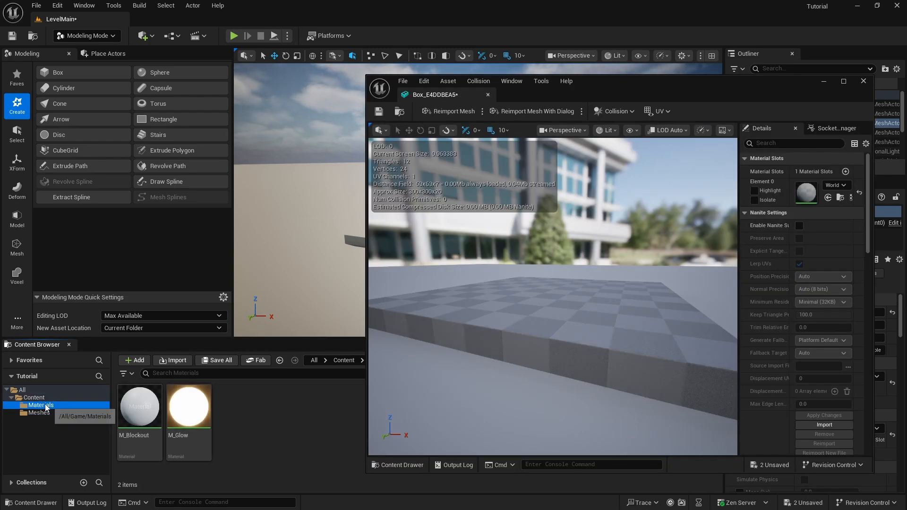
left_click_drag(140, 406, 808, 198)
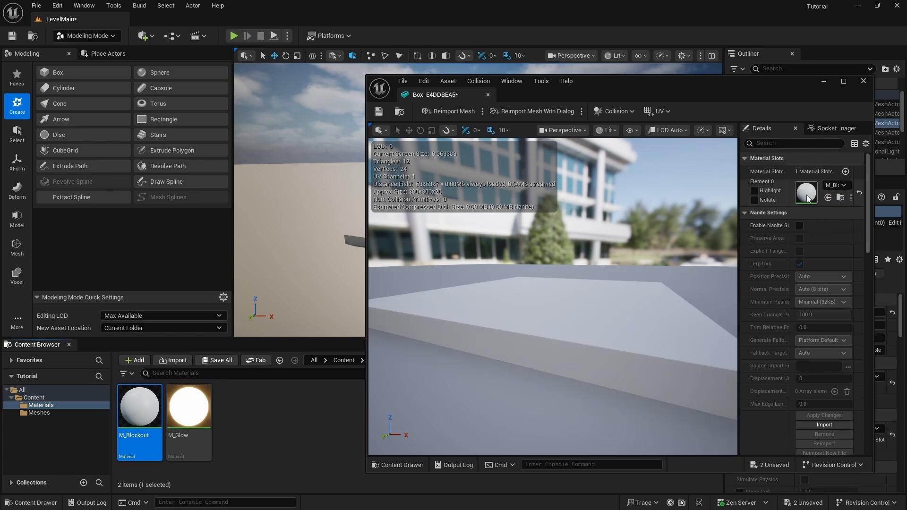
left_click(379, 113)
left_click(863, 80)
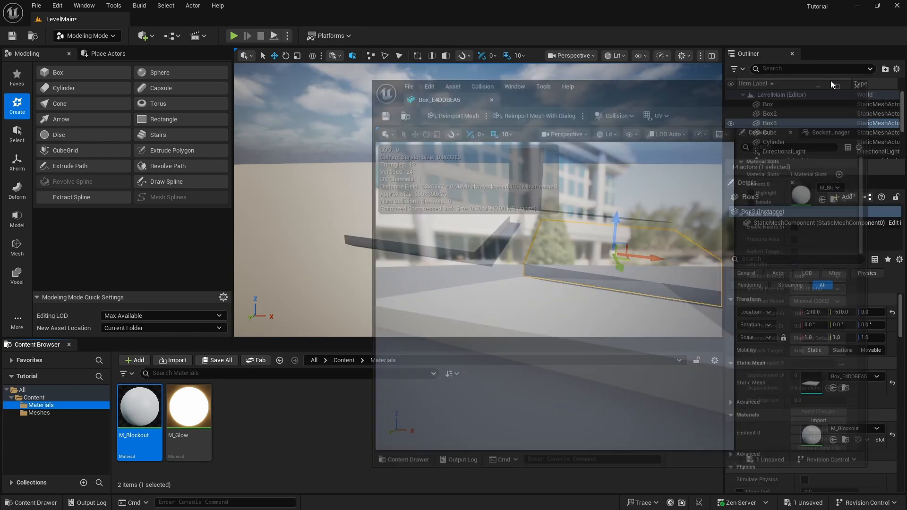
Delete both slab actors from the level, keeping their mesh assets in the Meshes folder.
right_click_drag(416, 226, 450, 209)
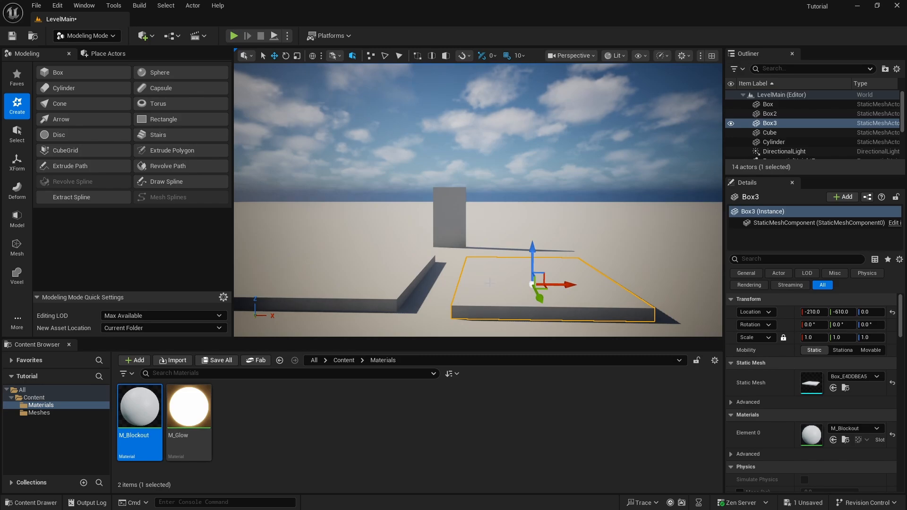
left_click(36, 413)
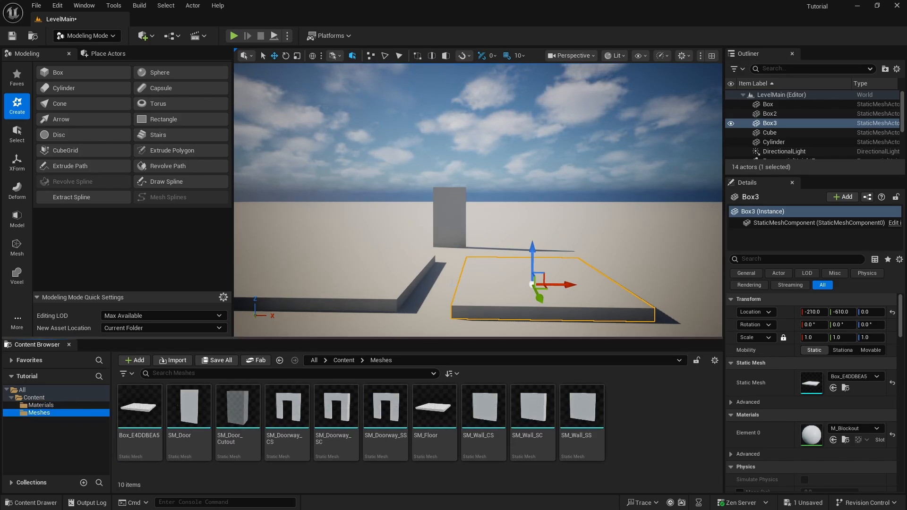
right_click_drag(582, 279, 582, 279)
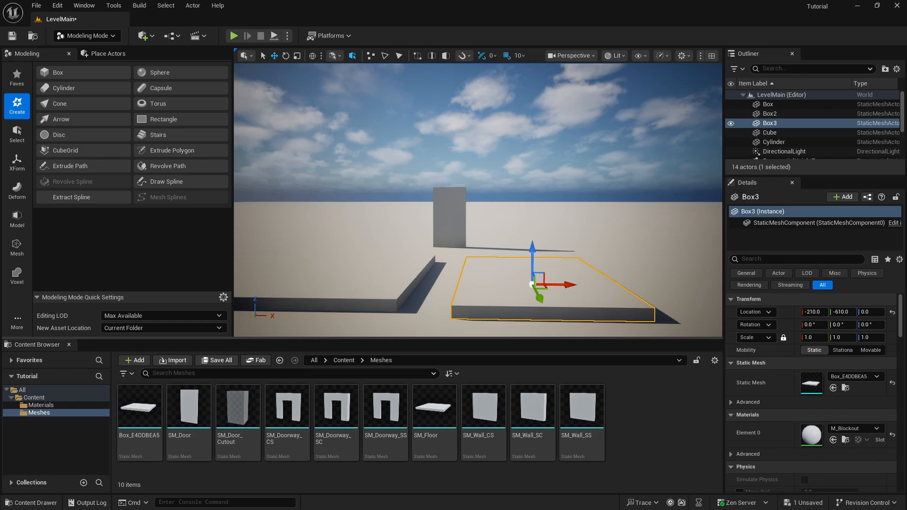
left_click(406, 279)
key("Delete")
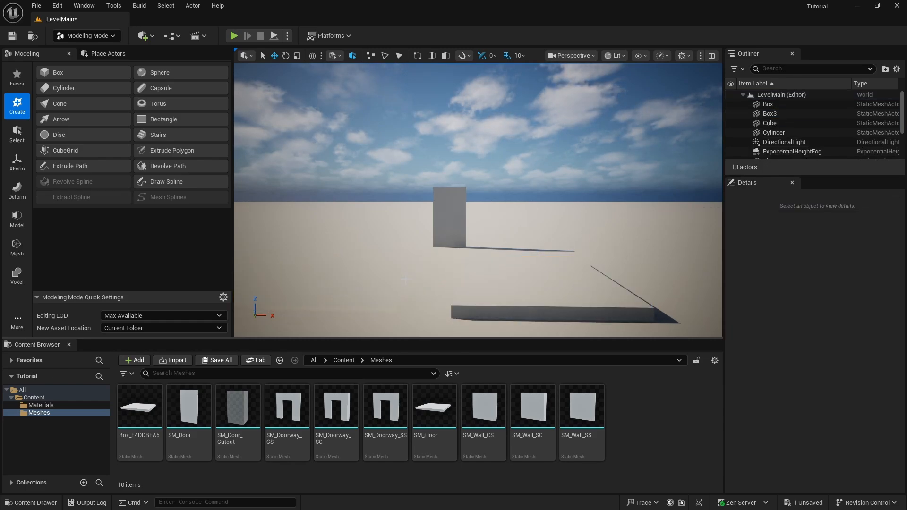
left_click(544, 301)
key("Delete")
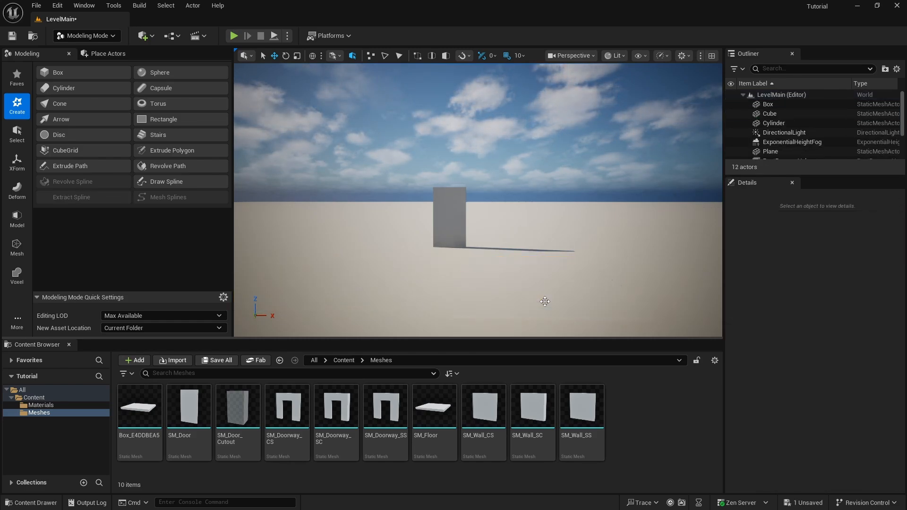
Select the door actor in the level and save all changes.
left_click(443, 208)
key("w")
key("a")
mouse_move(496, 217)
right_mouse_down()
mouse_move(525, 258)
mouse_move(532, 231)
mouse_move(482, 225)
mouse_move(504, 206)
right_mouse_up()
scroll(499, 215, "up", 2)
key("s")
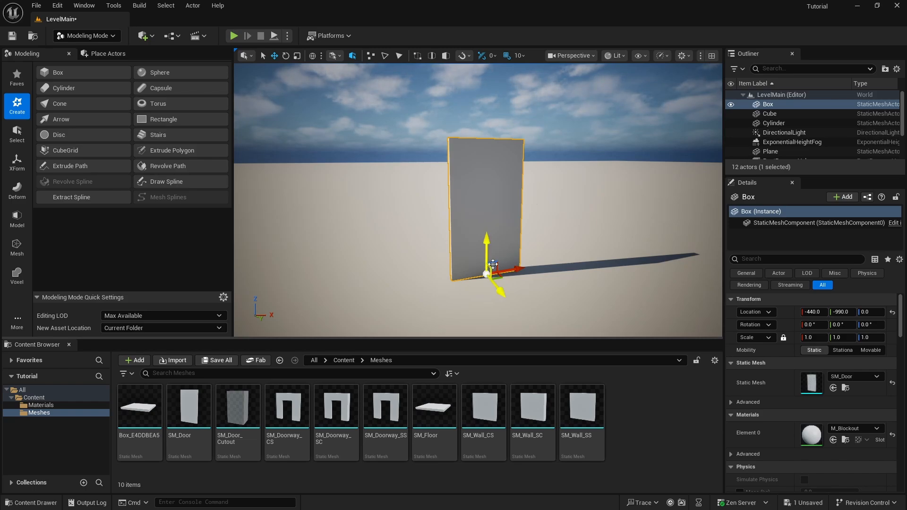
key("w")
mouse_move(493, 264)
right_mouse_down()
mouse_move(476, 271)
mouse_move(524, 288)
mouse_move(508, 263)
right_mouse_up()
key("a")
key("s")
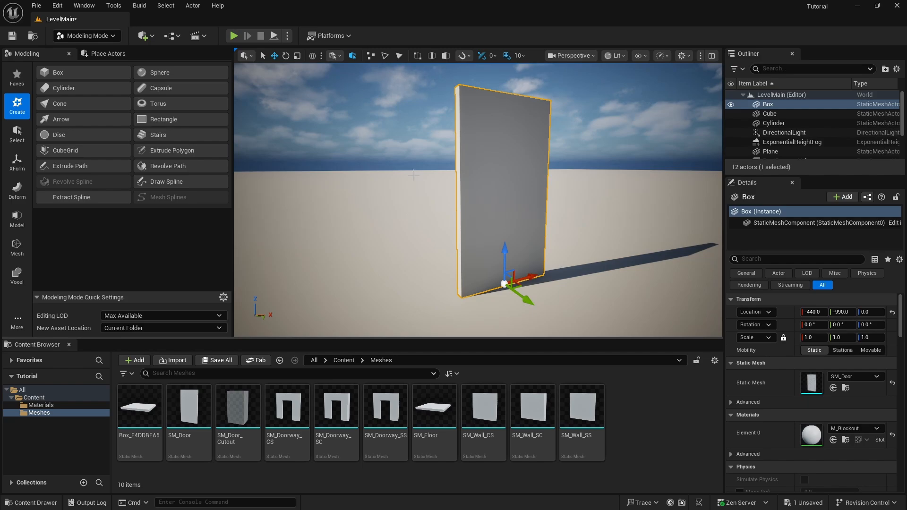
left_click(36, 5)
left_click(73, 141)
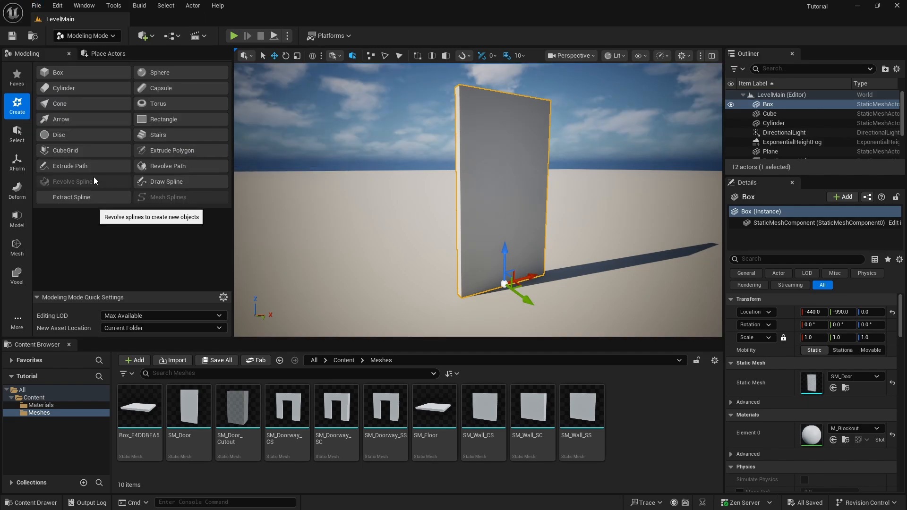
Start Edit Pivot on the door and offset its pivot by -60 along X to the door's bottom side edge.
left_click(16, 163)
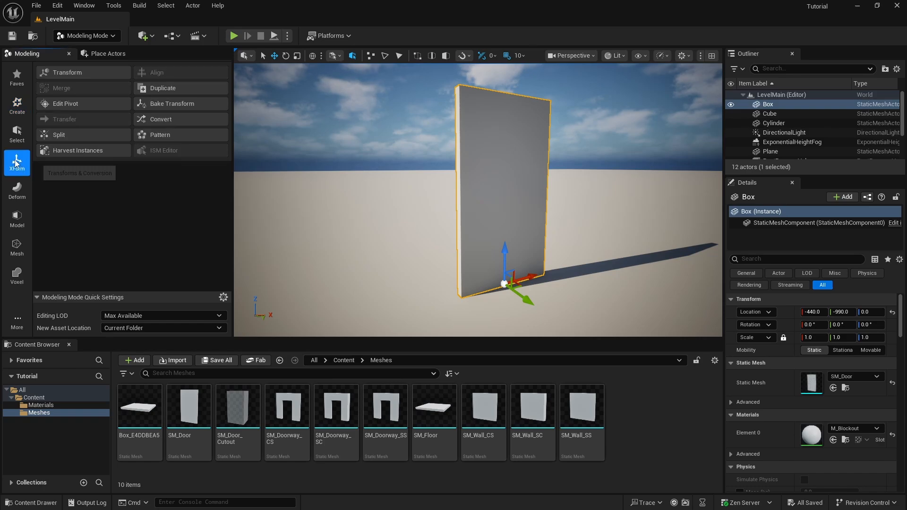
left_click(76, 106)
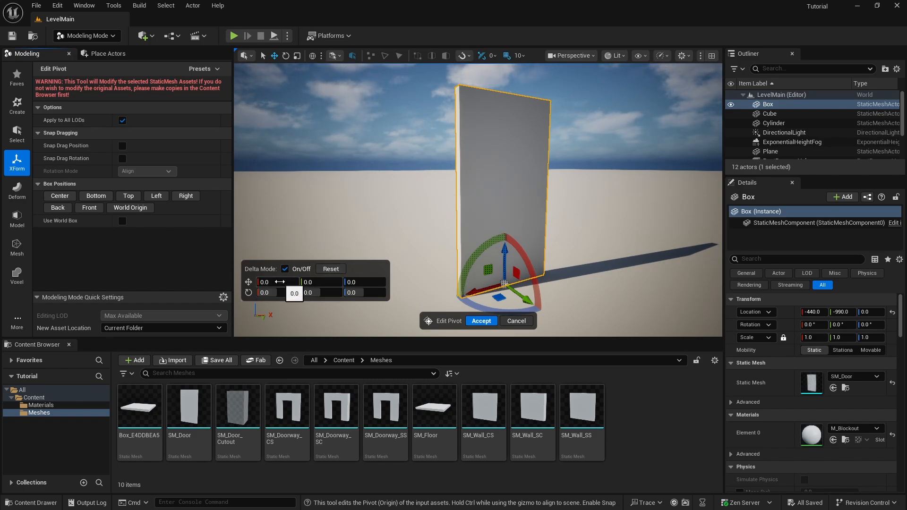
left_click(296, 282)
type("60")
key("Return")
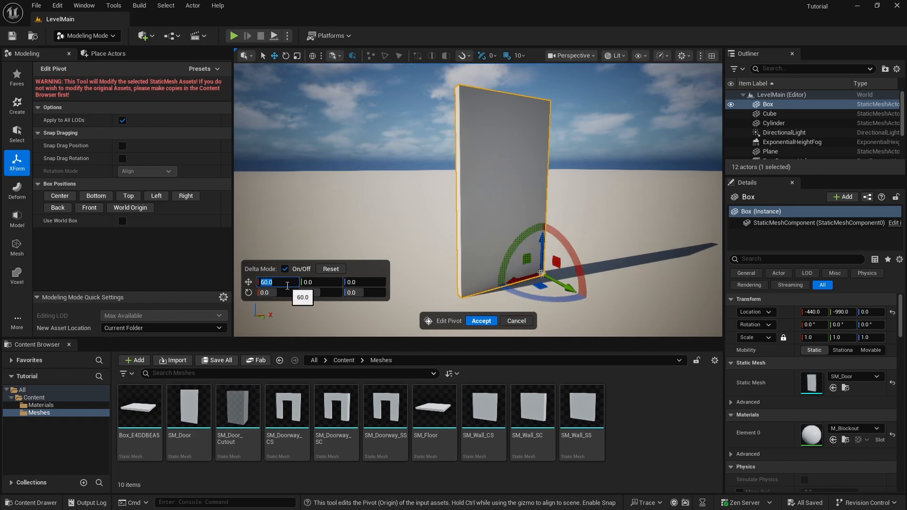
type("-")
key("Return")
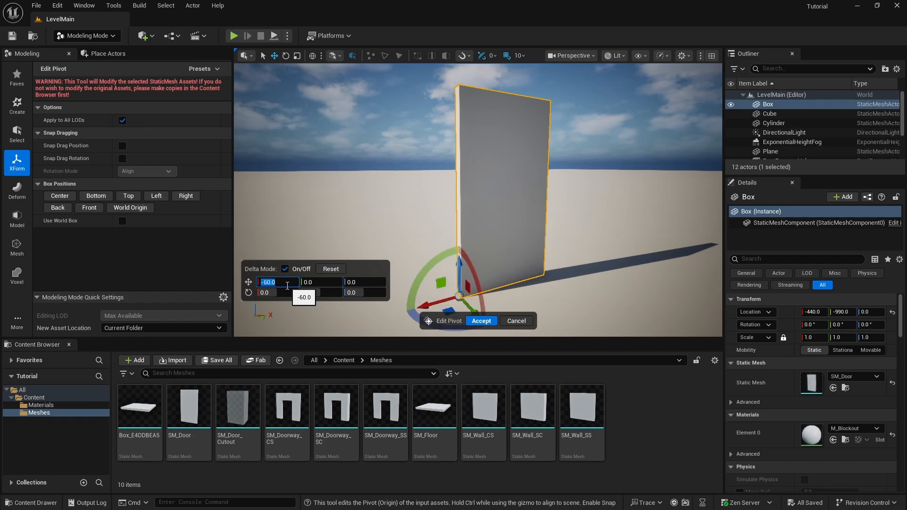
right_click_drag(422, 184, 466, 211)
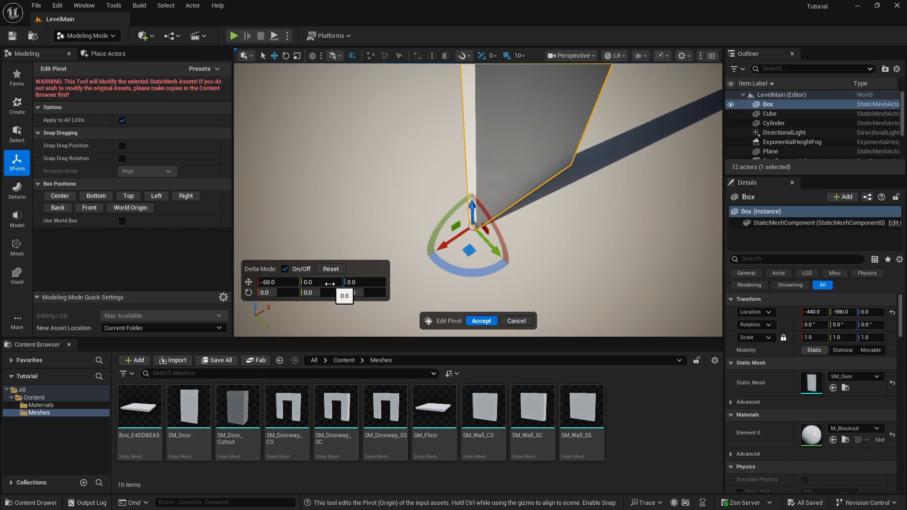
Offset the door's pivot by -5 along Y, accept the pivot edit and save all changes.
left_click(329, 282)
type("5")
key("Return")
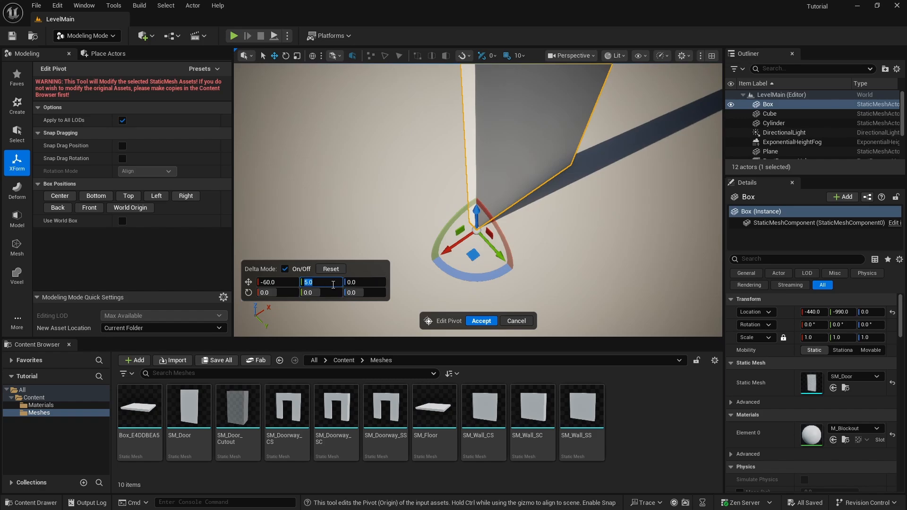
type("-5")
key("Return")
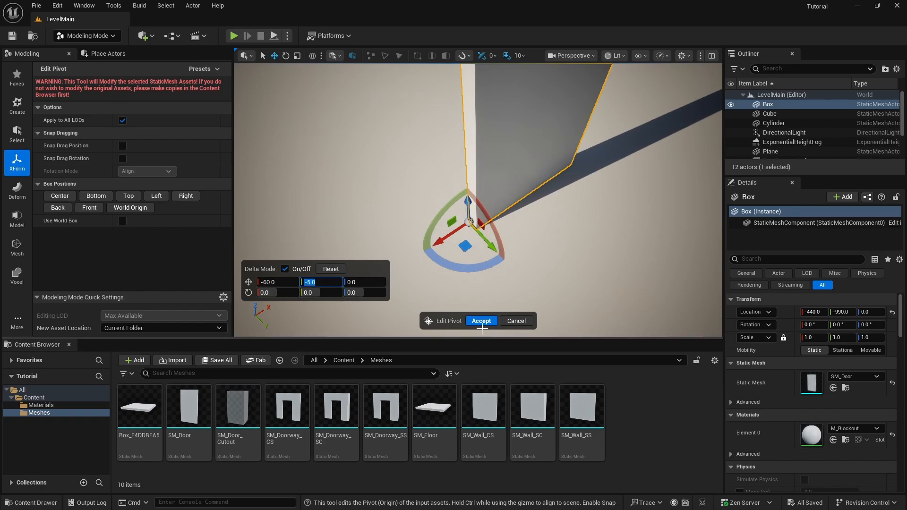
left_click(480, 320)
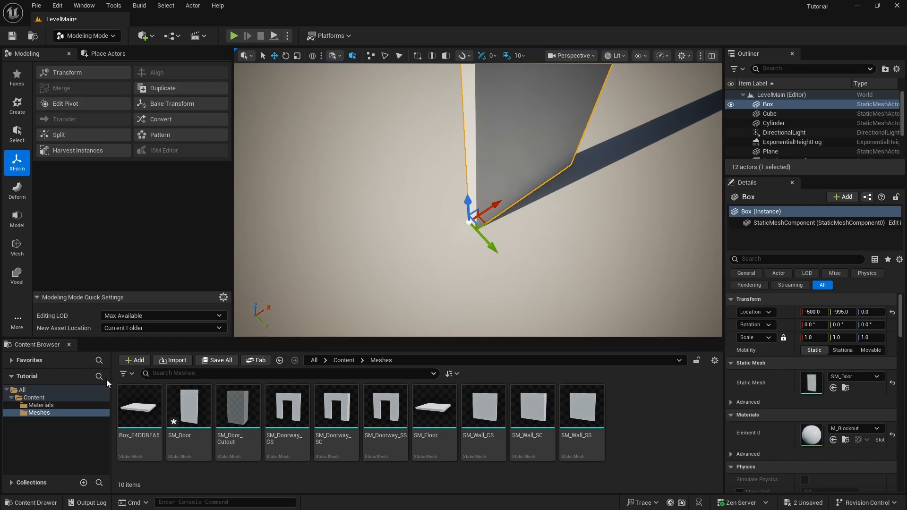
left_click(36, 5)
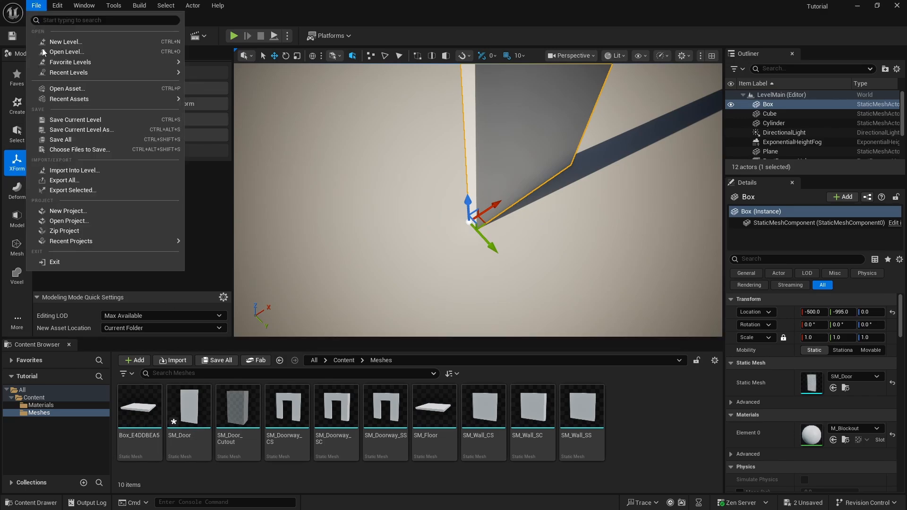
left_click(71, 140)
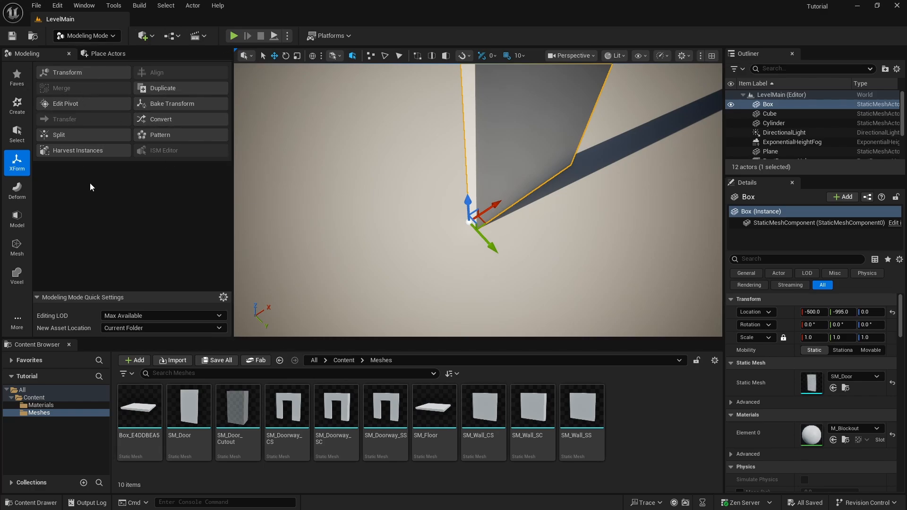
Delete the door actor from the level, keeping its SM_Door asset, and select the ground plane.
key("f")
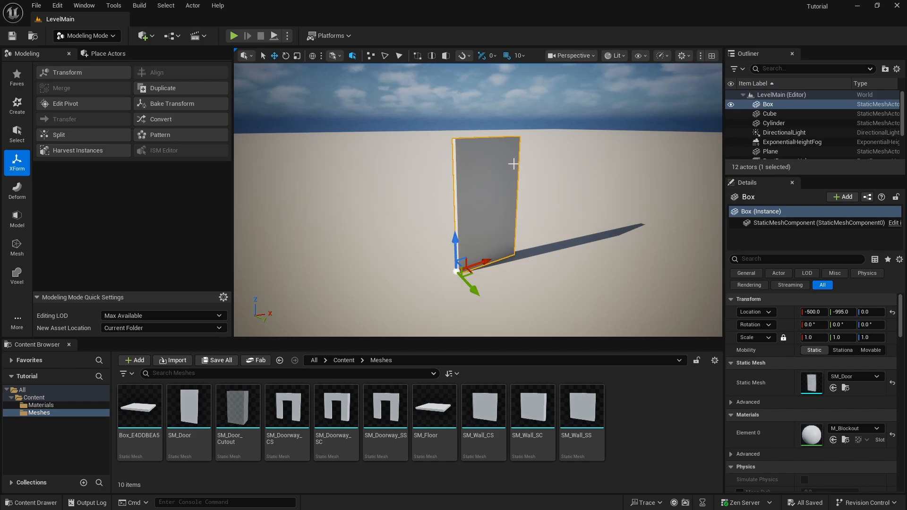
key("Delete")
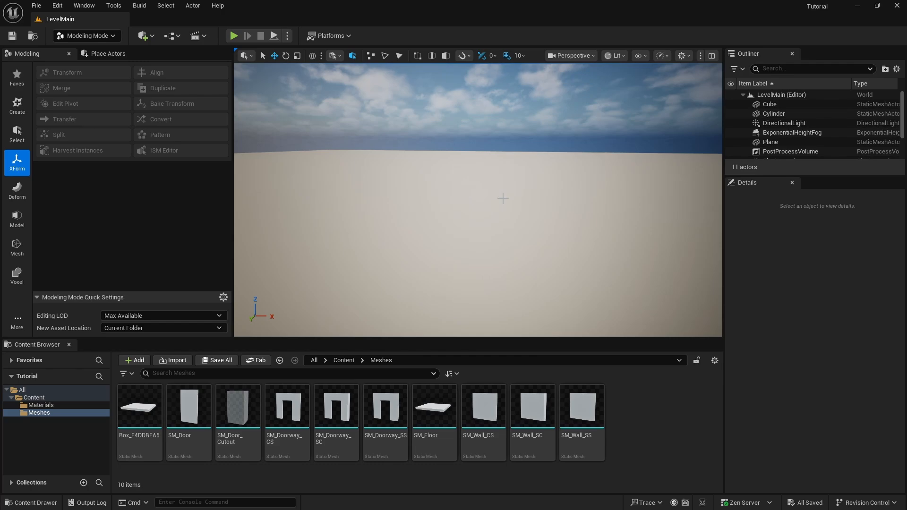
left_click(453, 193)
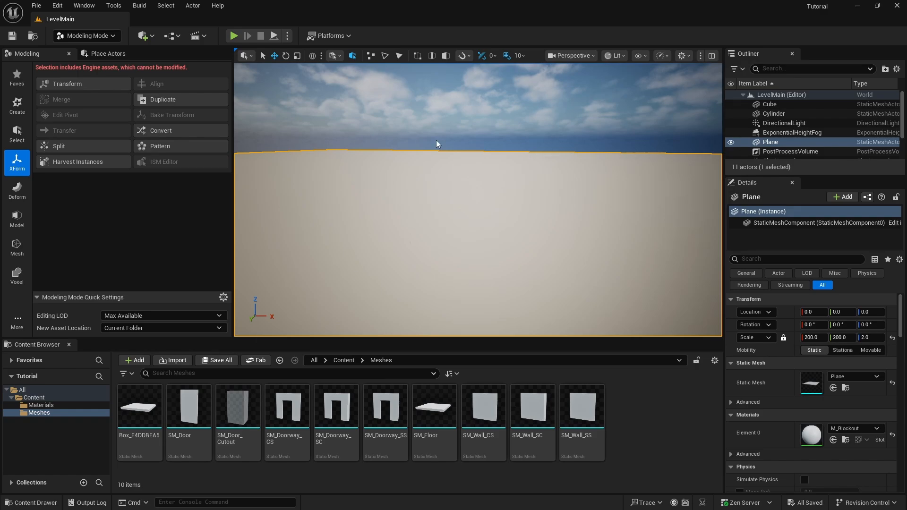
Duplicate the M_Blockout material in the Materials folder as M_Blockout_Blue and save all changes.
left_click(41, 405)
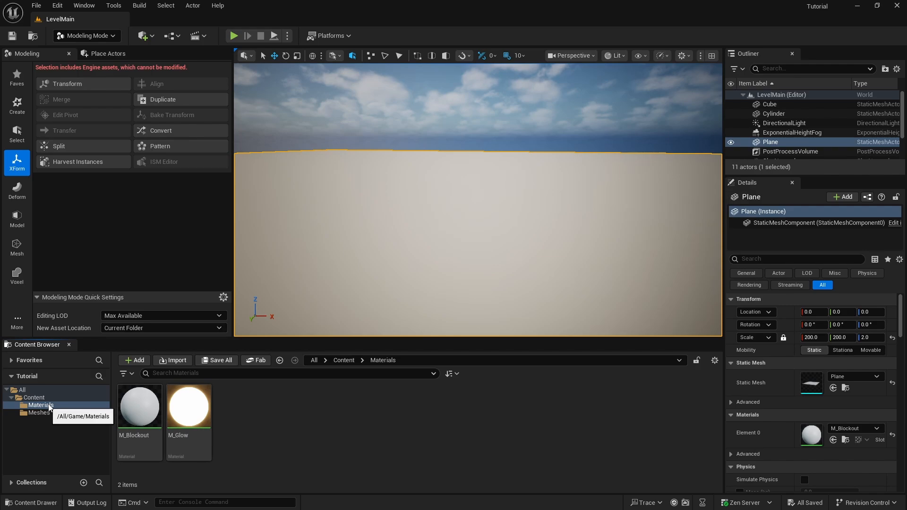
right_click(140, 402)
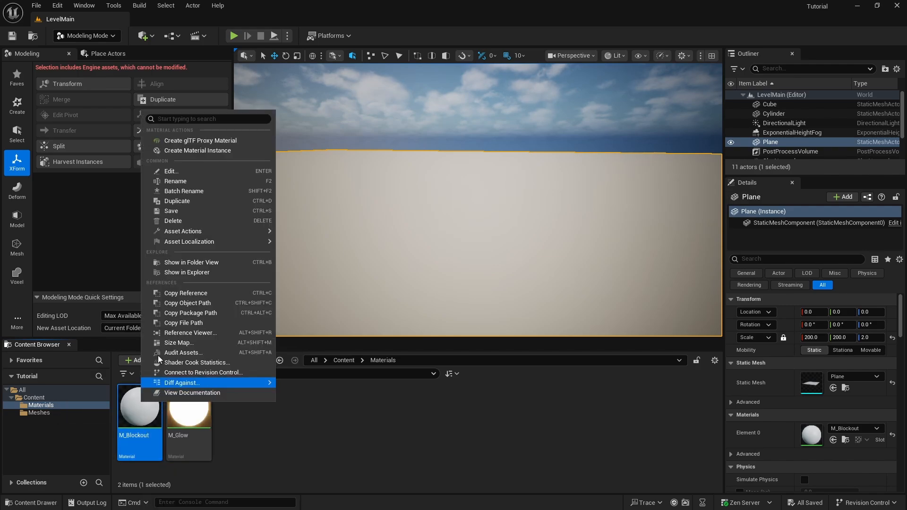
left_click(188, 202)
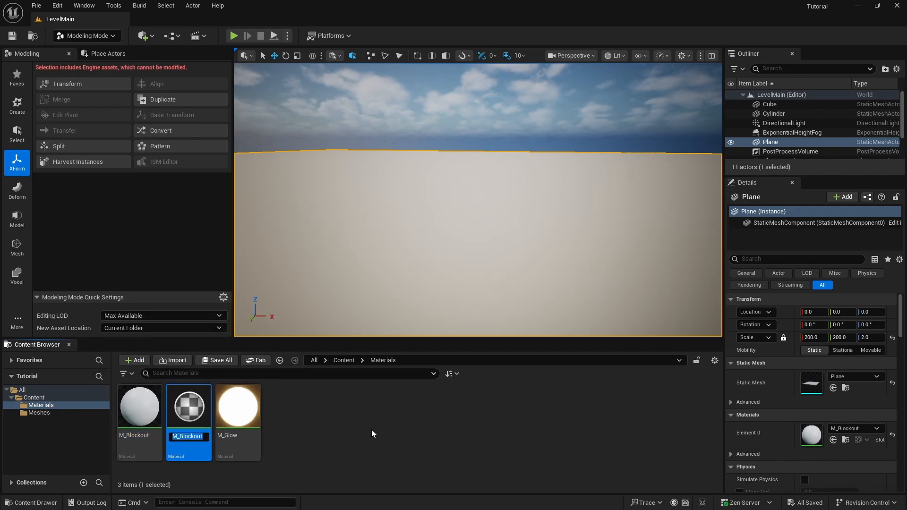
key("End")
type("1")
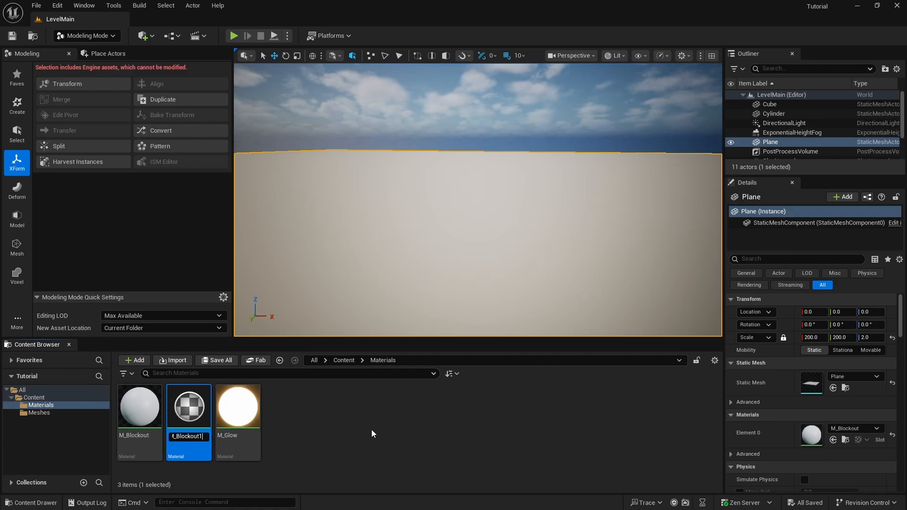
key("BackSpace")
type("_B")
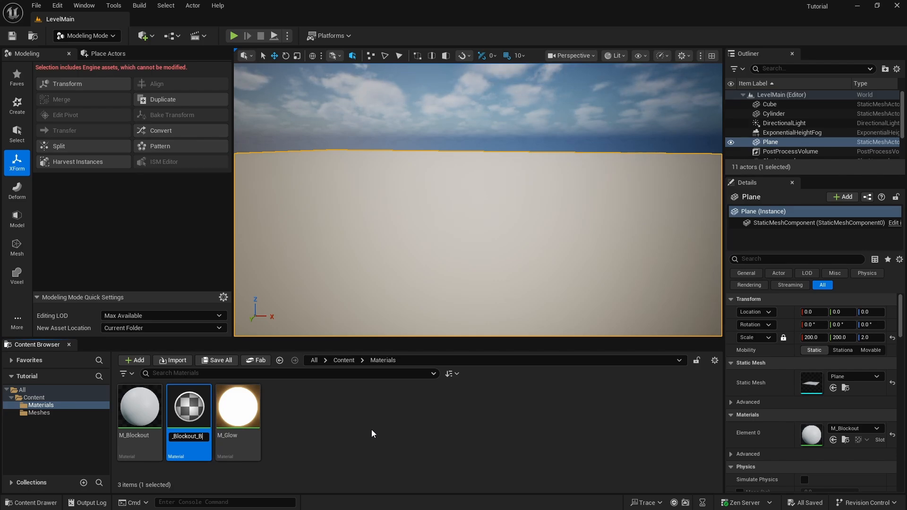
type("lue")
key("Return")
left_click(377, 433)
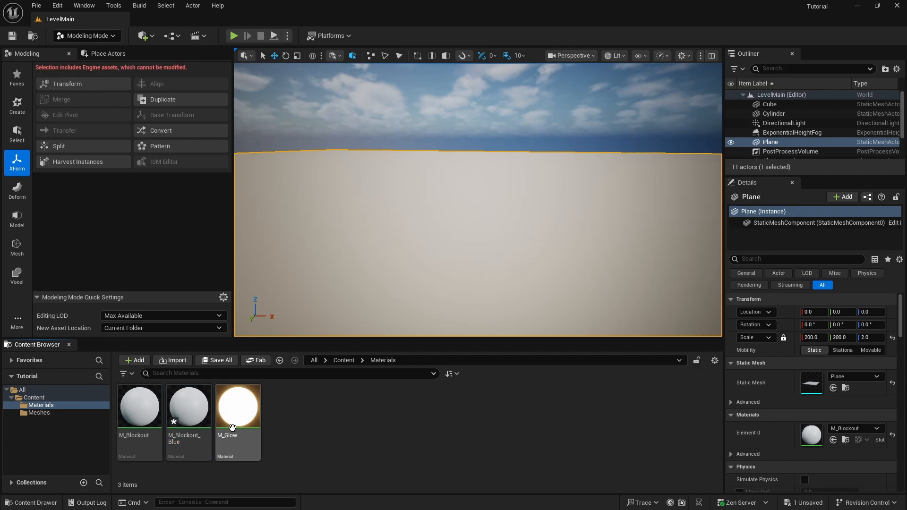
left_click(36, 5)
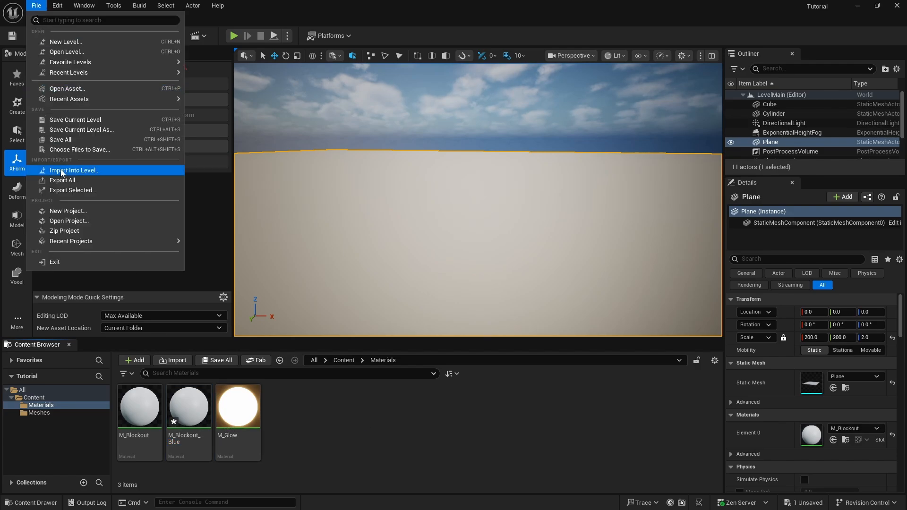
left_click(61, 139)
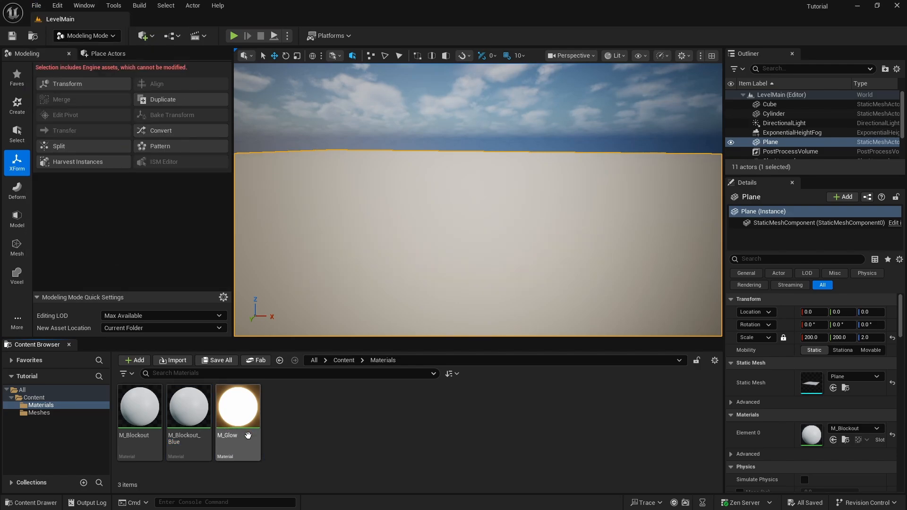
Switch to Selection Mode and set M_Blockout_Blue's base color constant to RGB 0.181, 0.334, 0.35, saving and closing the material.
left_click(113, 37)
left_click(95, 54)
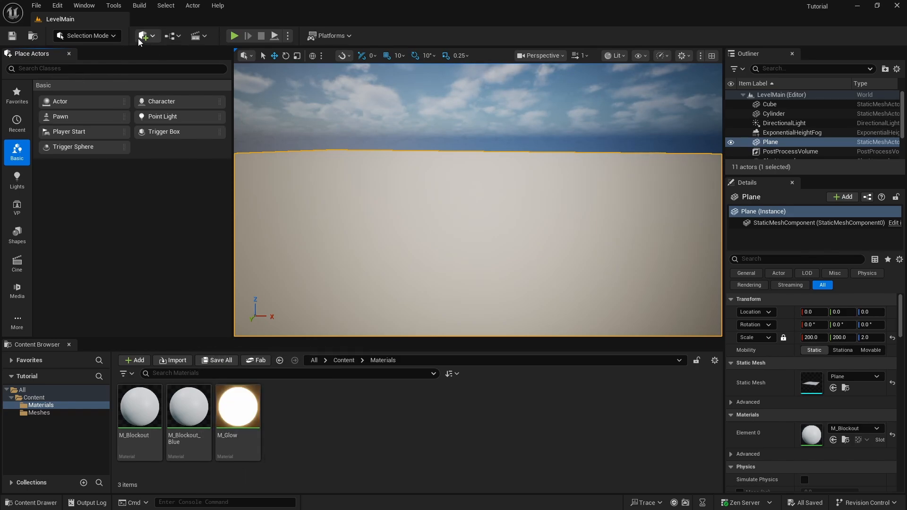
double_click(189, 409)
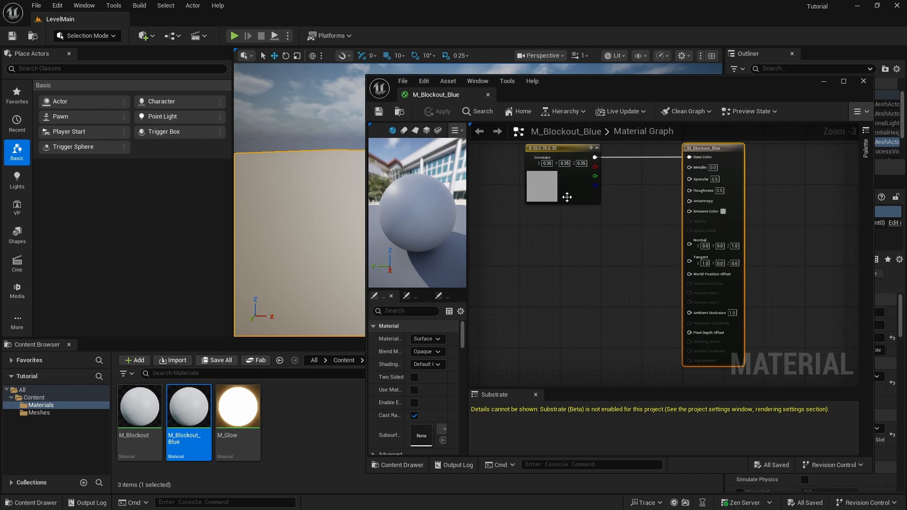
double_click(563, 159)
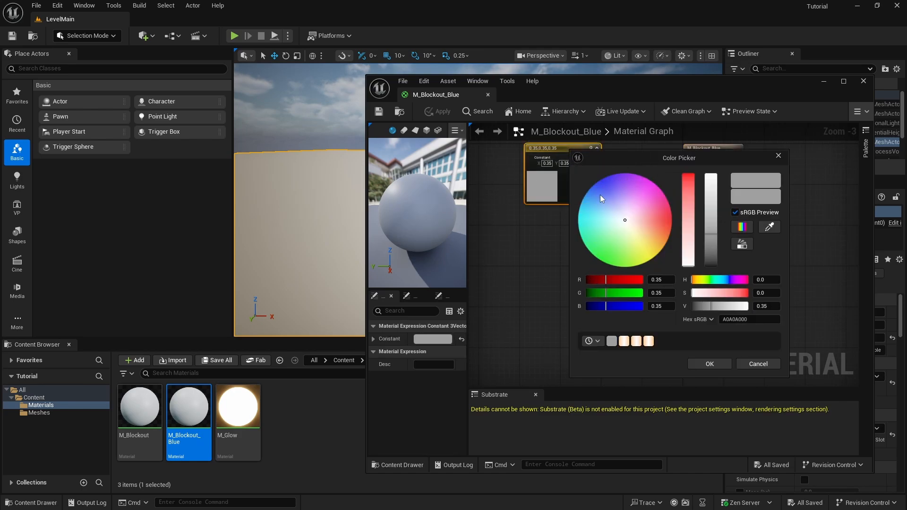
left_click(602, 221)
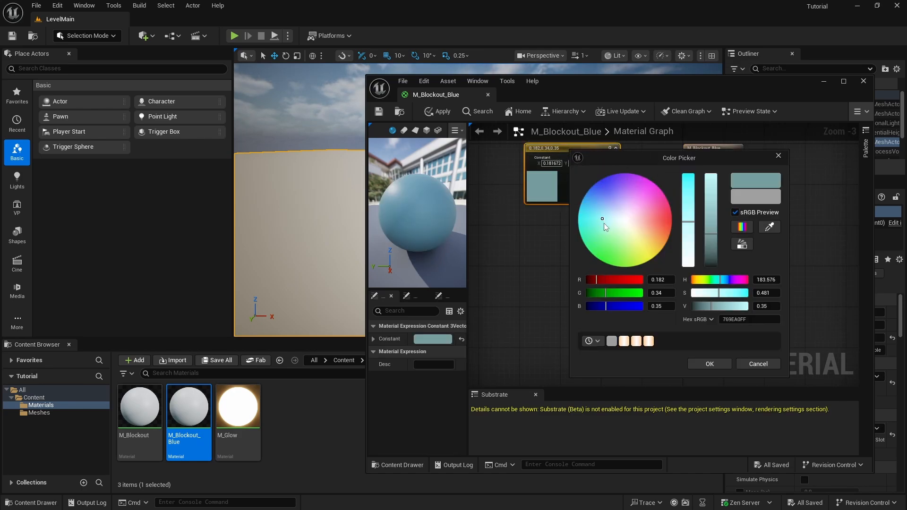
left_click(604, 224)
left_click(602, 217)
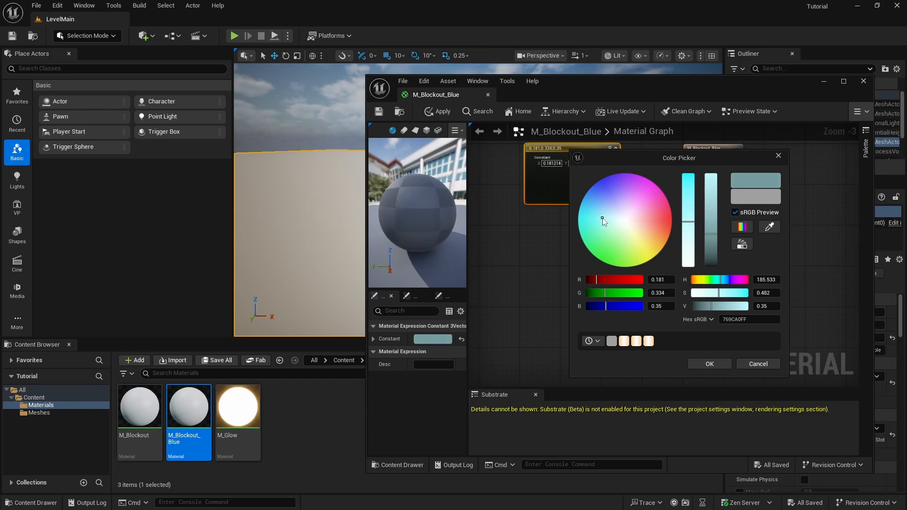
left_click(710, 364)
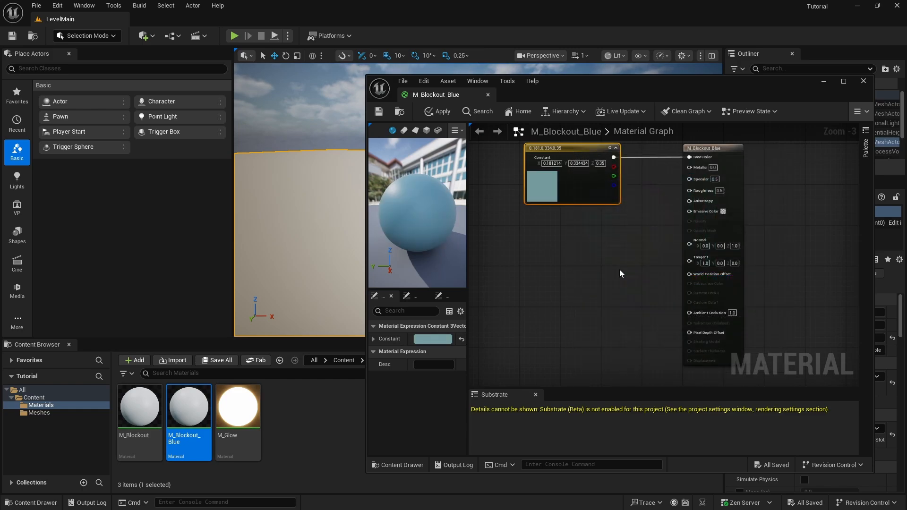
left_click(379, 111)
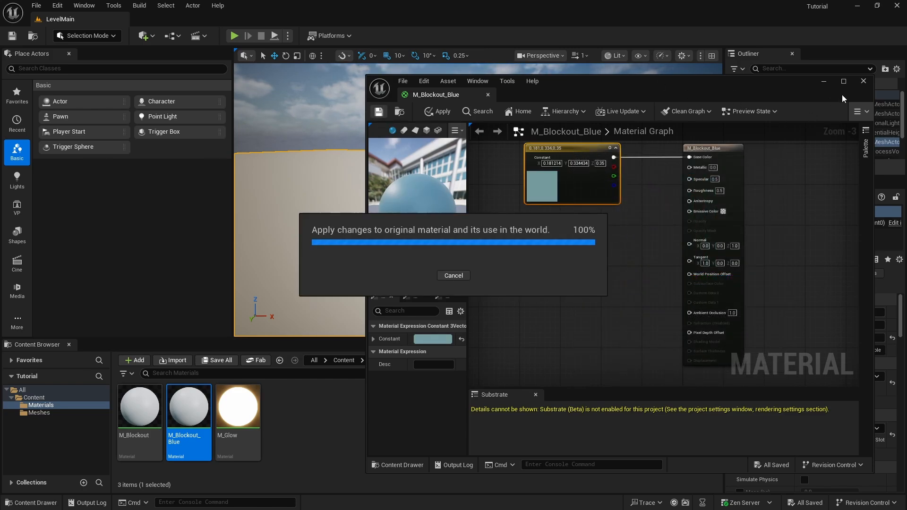
left_click(864, 82)
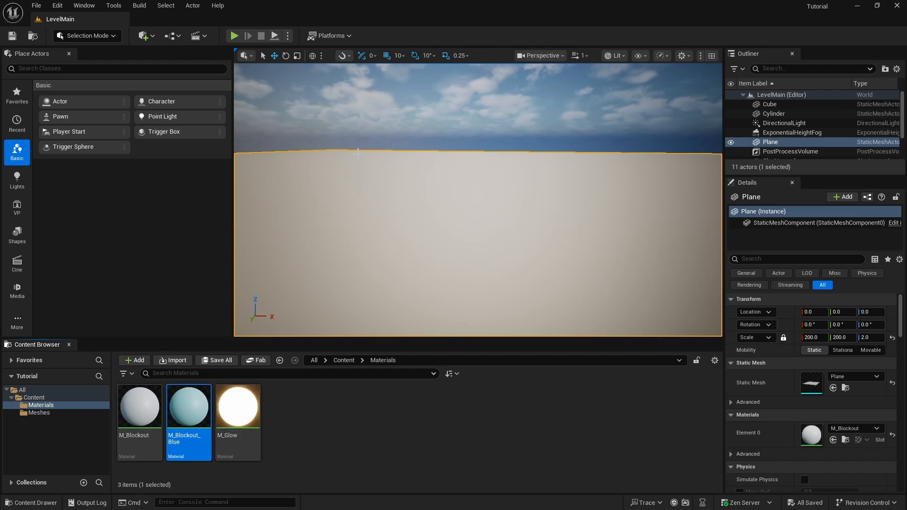
Apply the M_Blockout_Blue material to the ground plane and save all changes.
left_click_drag(189, 409, 450, 224)
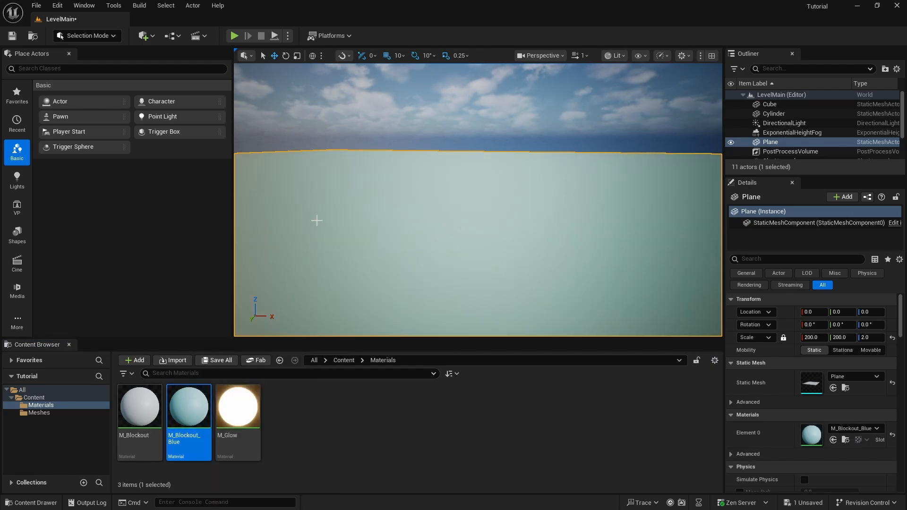
left_click(36, 6)
left_click(68, 139)
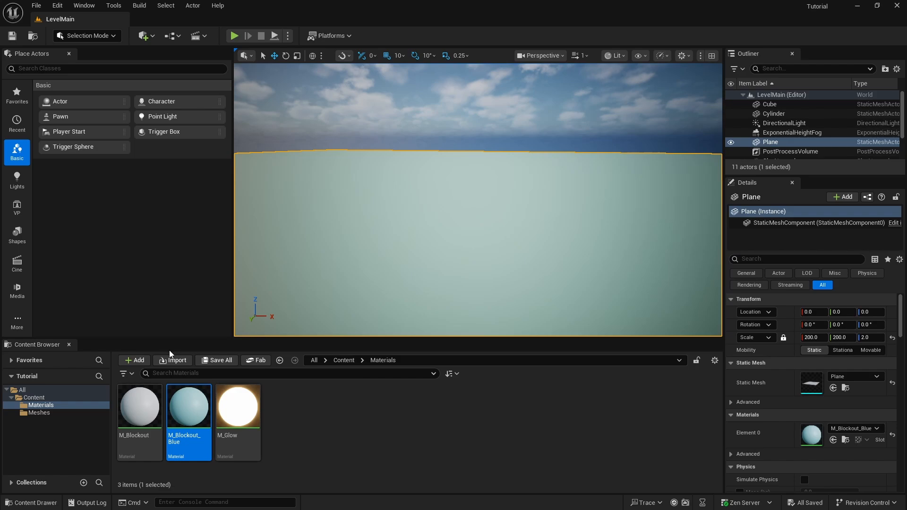
Open the Meshes folder and deselect the ground plane, facing the empty ground.
left_click(34, 413)
right_click_drag(487, 162, 475, 138)
scroll(487, 162, "down", 1)
key("Escape")
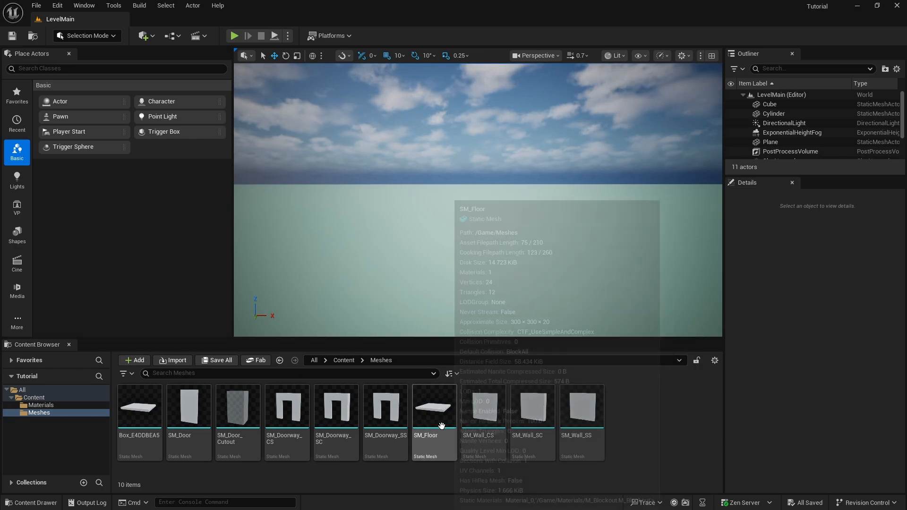
Place the SM_Floor mesh on the empty ground and widen the viewport by narrowing the Place Actors area.
left_click_drag(434, 407, 423, 251)
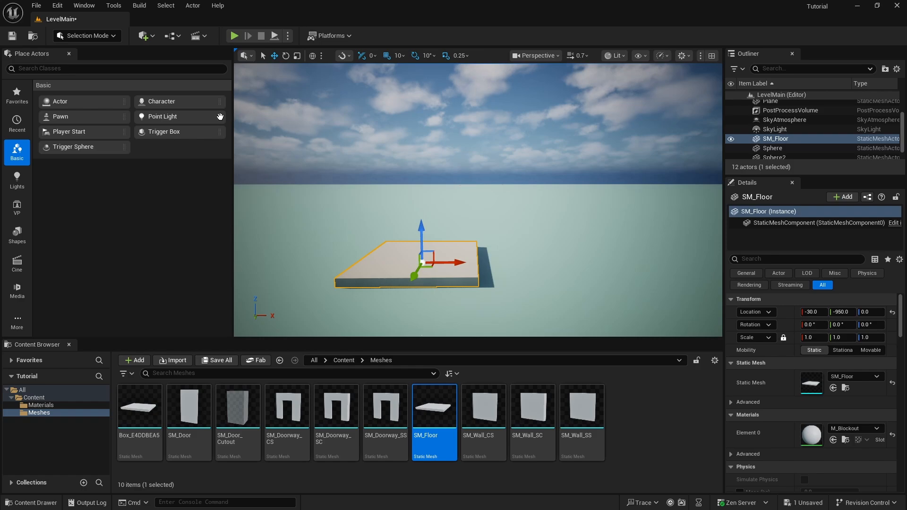
left_click_drag(233, 144, 132, 144)
right_click_drag(302, 189, 265, 215)
key("w")
right_click_drag(464, 160, 467, 142)
key("s")
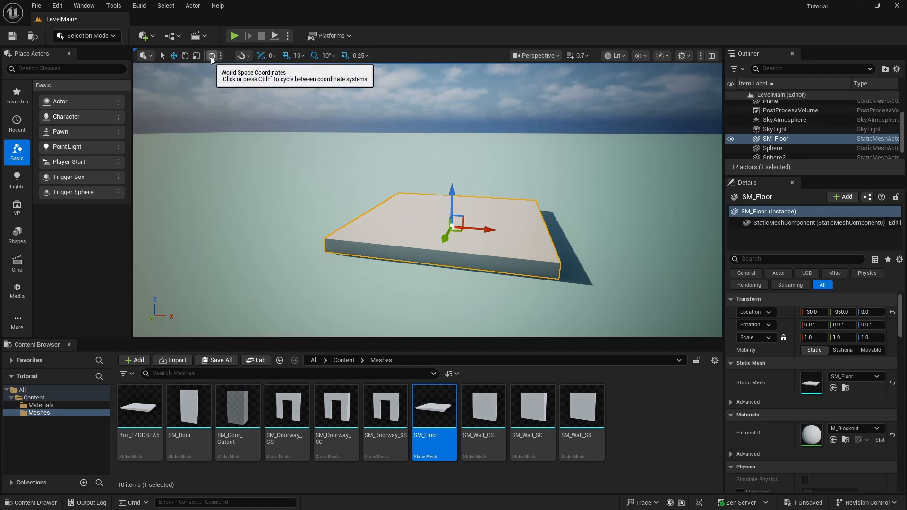
Cycle through the select, translate, rotate and scale tools on the floor slab and look over the viewport snapping options.
left_click(163, 56)
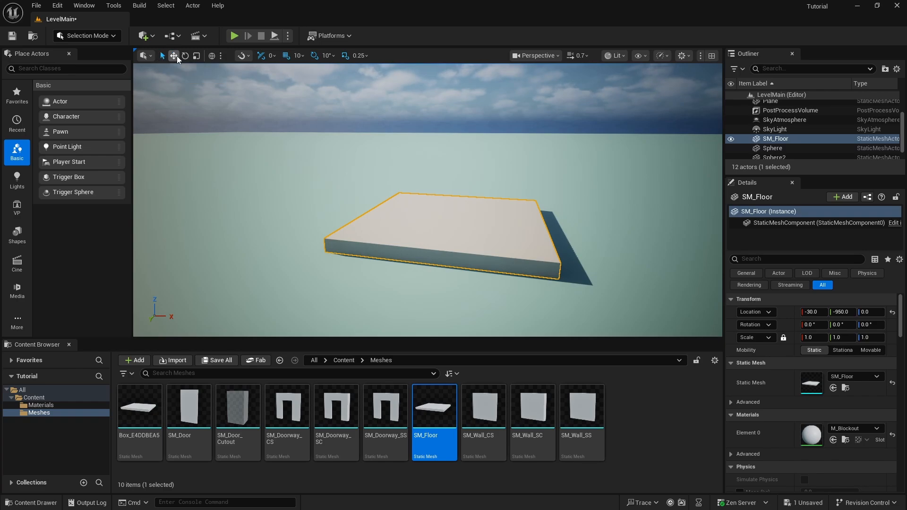
left_click(175, 56)
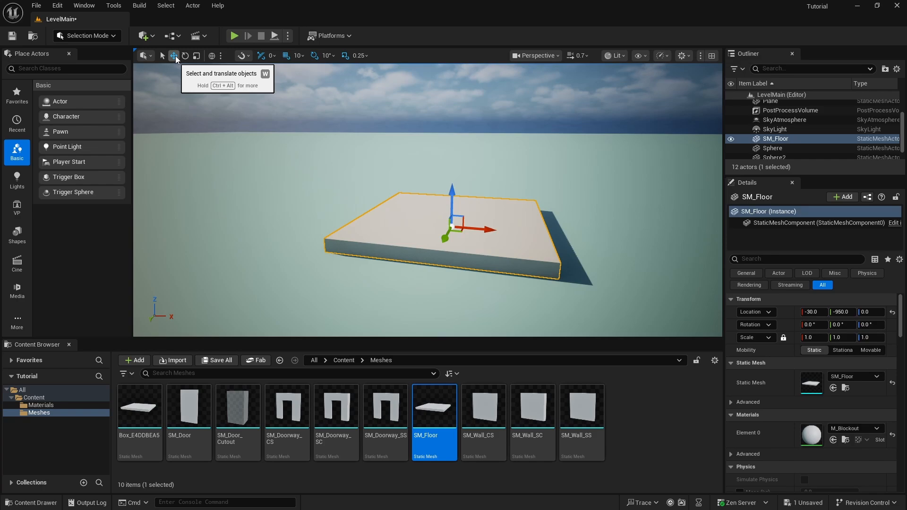
left_click(186, 55)
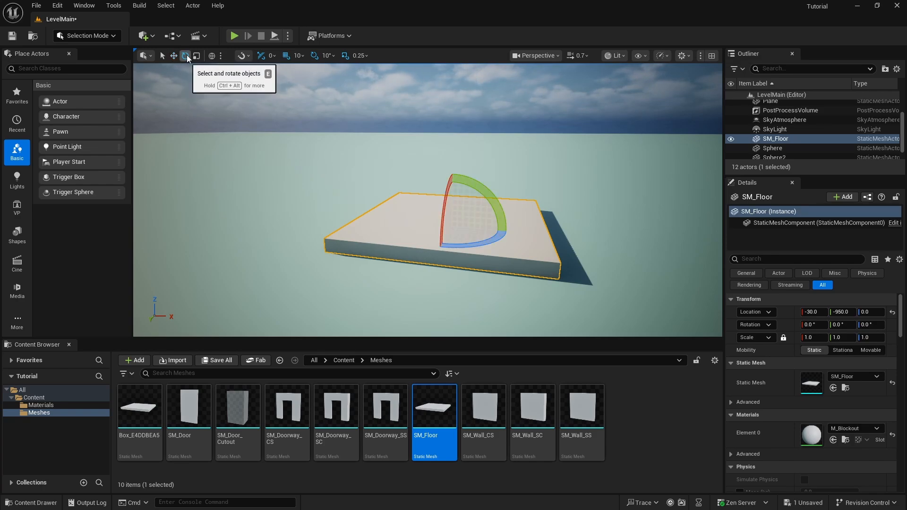
left_click(197, 56)
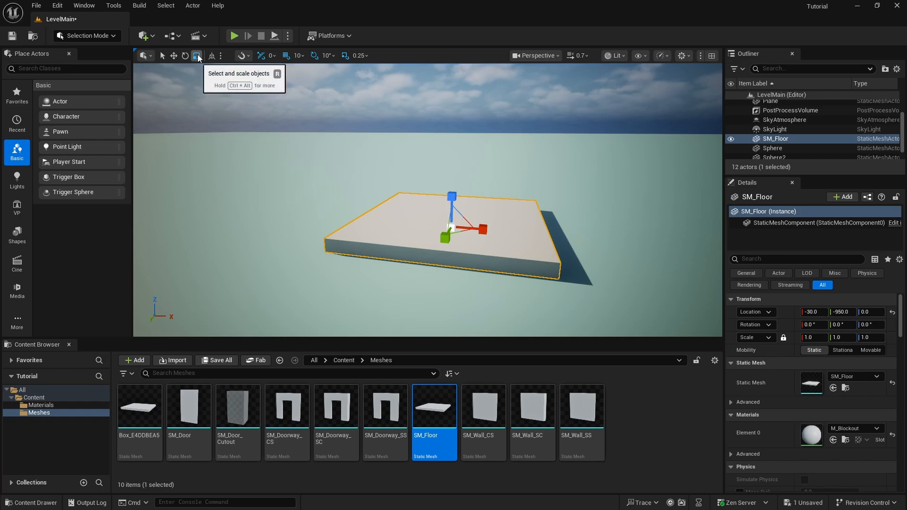
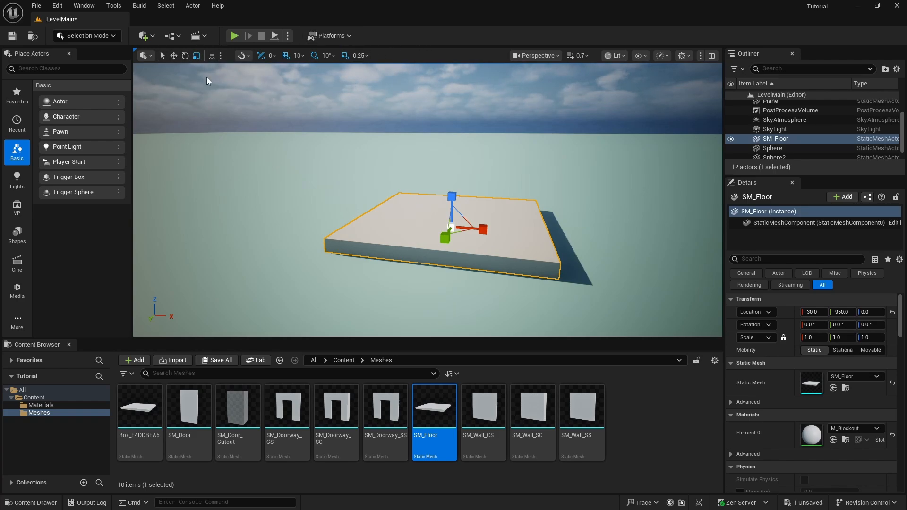
left_click(249, 56)
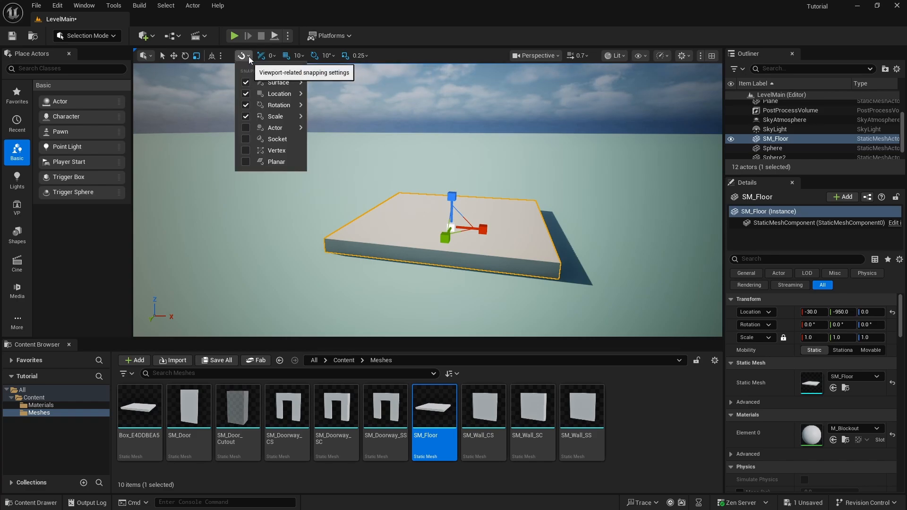
left_click(427, 41)
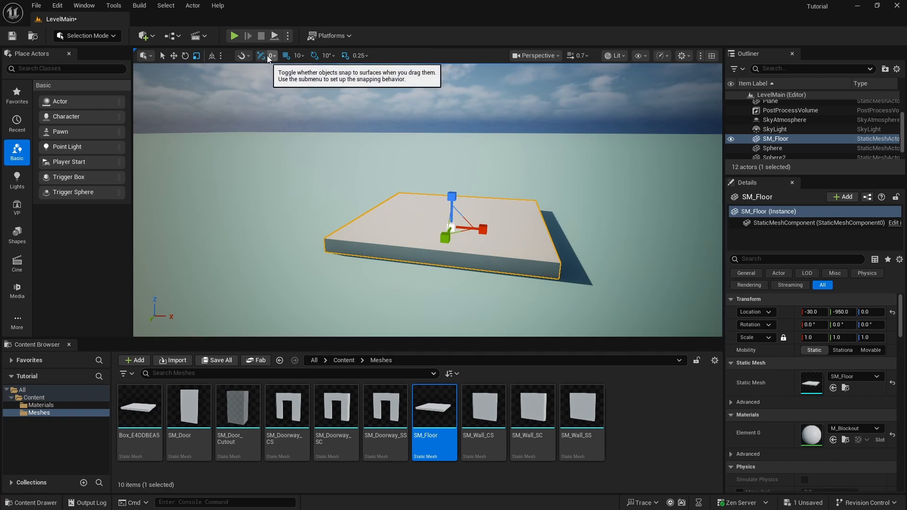
Try surface snapping by placing SM_Door against the sphere, and delete the door instance.
right_click_drag(426, 100, 570, 91)
key("w")
key("d")
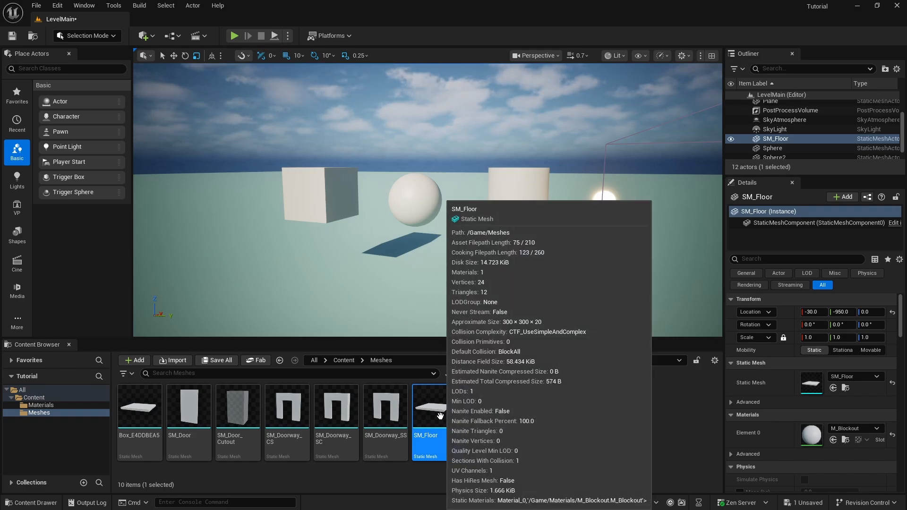
left_click_drag(192, 426, 395, 149)
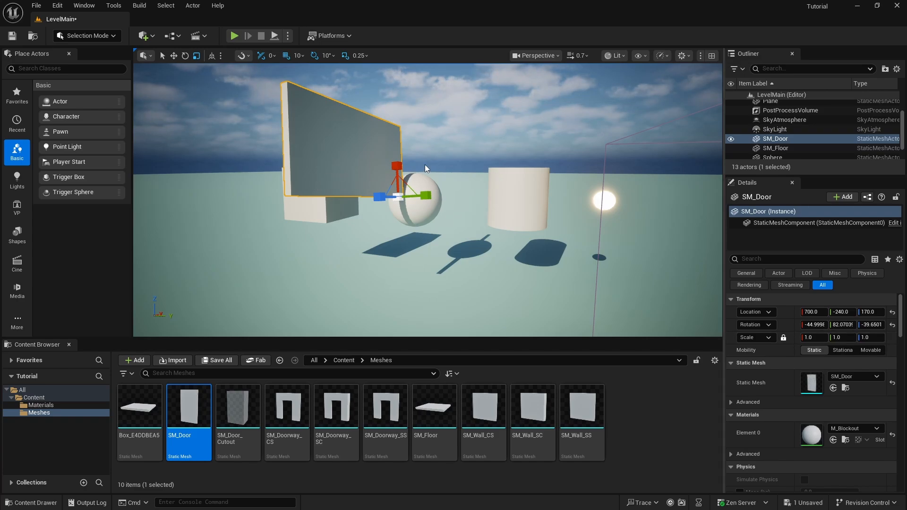
key("Delete")
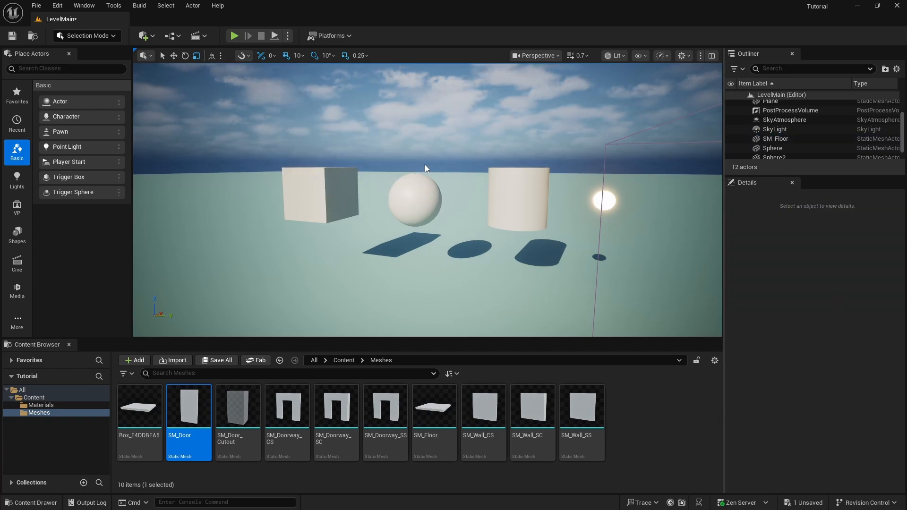
Set the location grid snap to 50 and activate the translate tool on the placed SM_Floor slab.
right_click_drag(522, 158, 466, 160)
key("w")
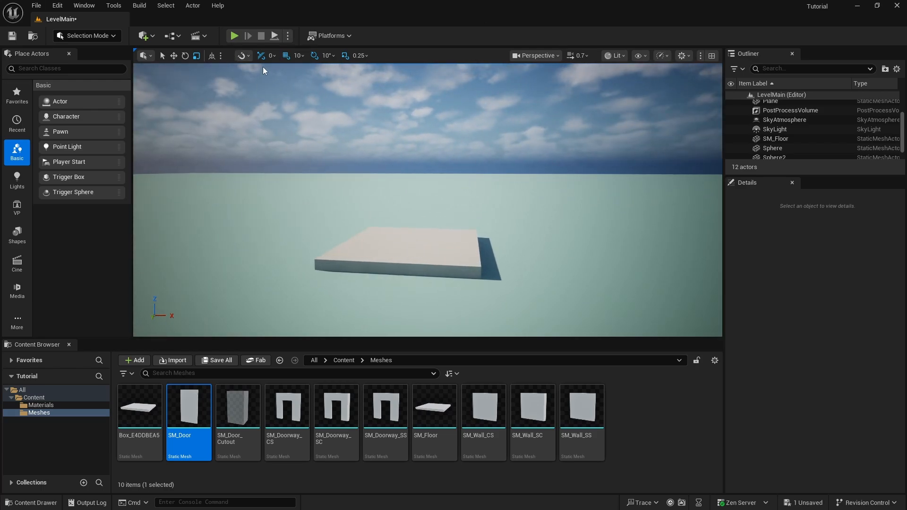
left_click(302, 56)
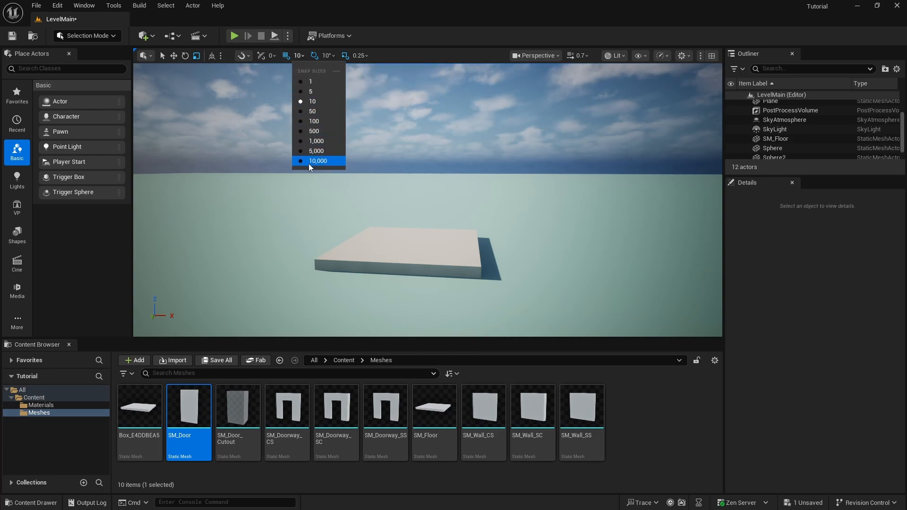
left_click(317, 114)
left_click(404, 254)
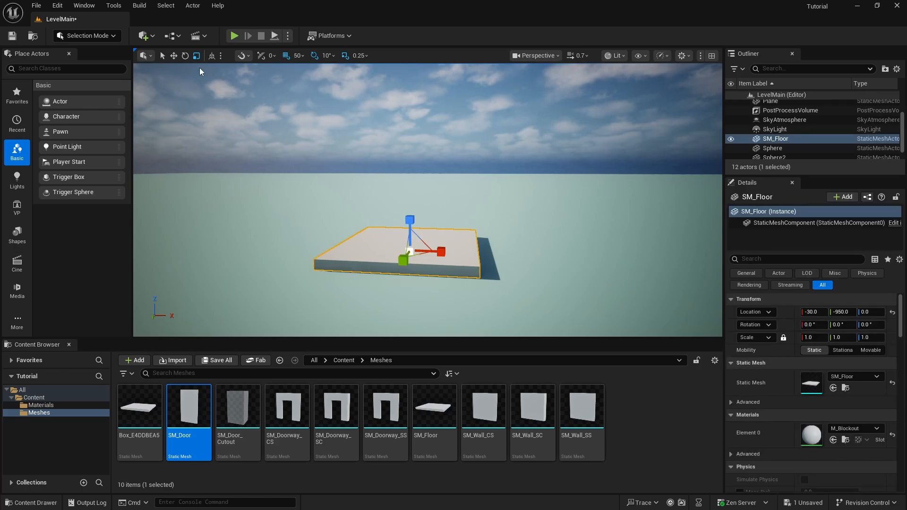
left_click(174, 58)
mouse_move(467, 230)
right_mouse_down()
mouse_move(467, 259)
mouse_move(467, 230)
right_mouse_up()
left_click_drag(428, 211, 425, 241)
right_click_drag(425, 240, 411, 212)
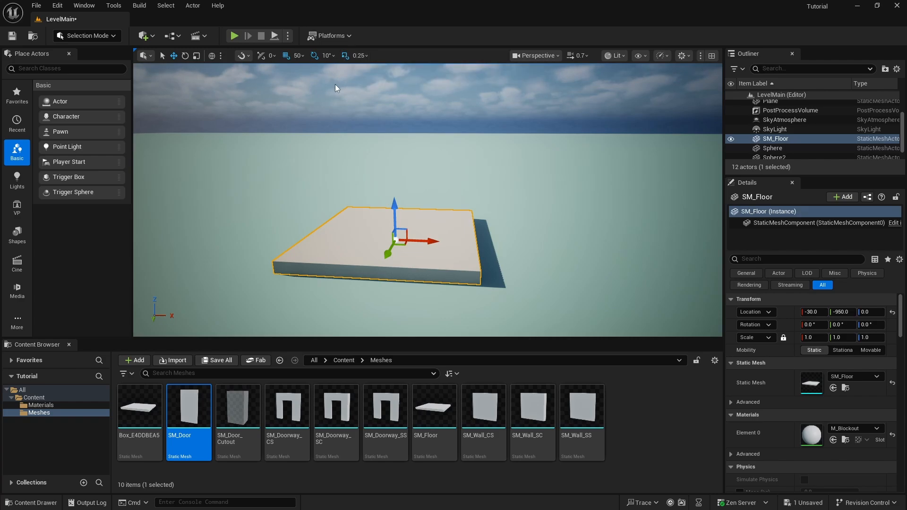
Save all level changes with the floor slab in place.
left_click(345, 55)
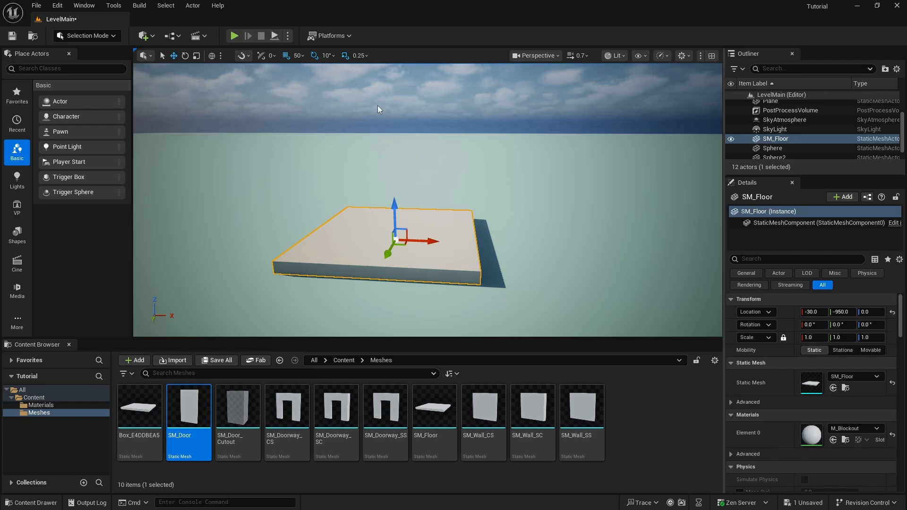
key("s")
right_click_drag(378, 106, 396, 109)
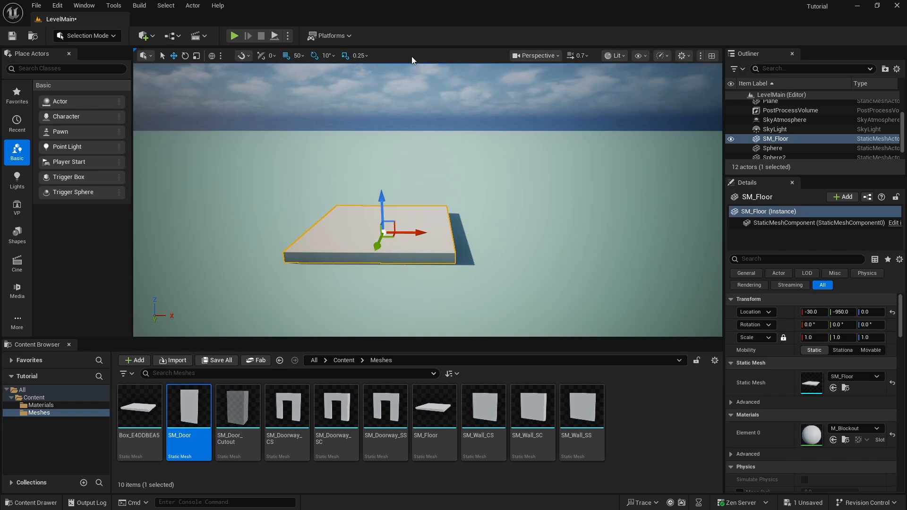
left_click(36, 5)
left_click(60, 140)
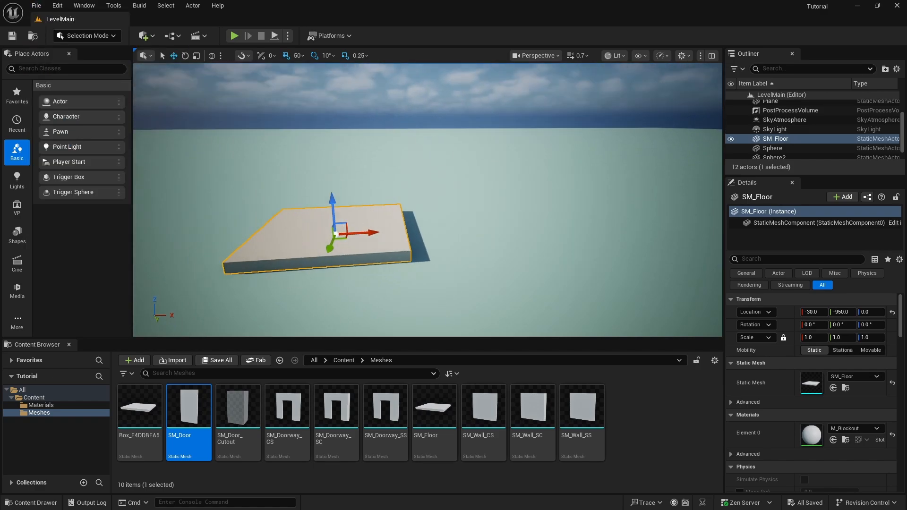
Duplicate the floor slab twice along X, at X 270 and 570, to form a row of three adjoining slabs.
right_click_drag(469, 186, 447, 181)
left_click_drag(435, 207, 552, 208, "alt")
right_click_drag(551, 208, 466, 229)
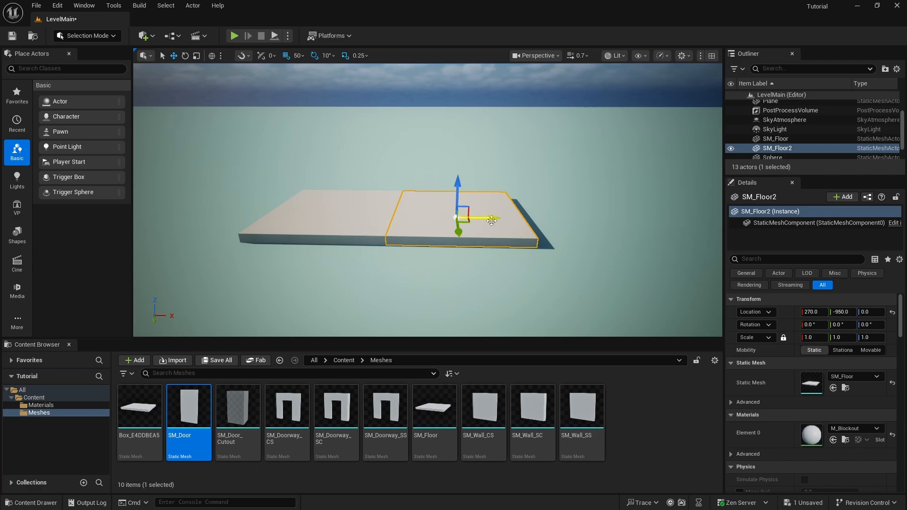
left_click_drag(493, 219, 617, 232, "alt")
right_click_drag(617, 233, 596, 277)
key("s")
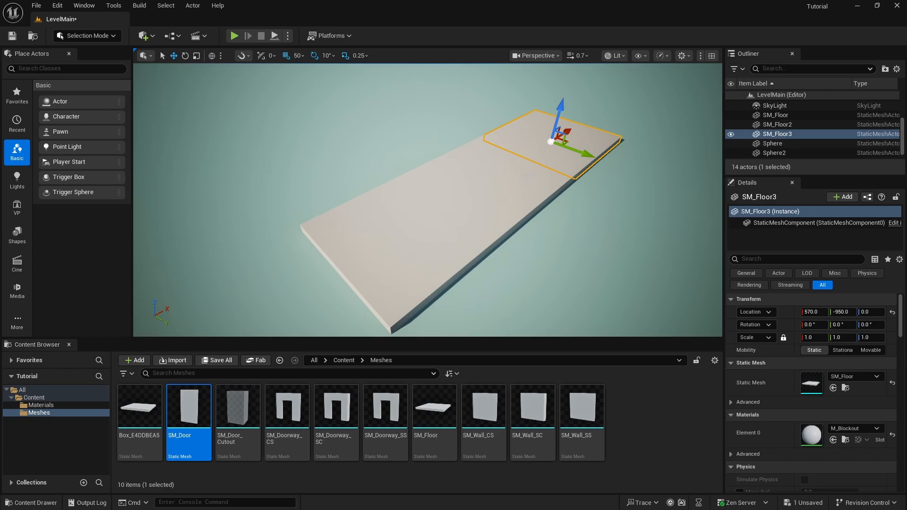
Select all three slabs and duplicate the row along Y to -1250 and -1550, making a 3 by 3 floor.
left_click(454, 197, "ctrl")
left_click(428, 238, "ctrl")
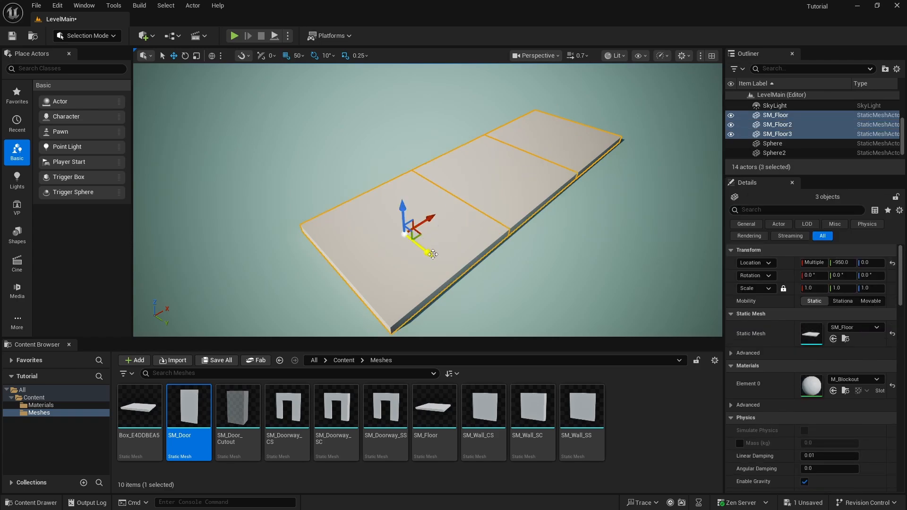
left_click_drag(427, 253, 364, 189, "alt")
mouse_move(413, 189)
right_mouse_down()
mouse_move(412, 161)
mouse_move(453, 172)
mouse_move(412, 189)
right_mouse_up()
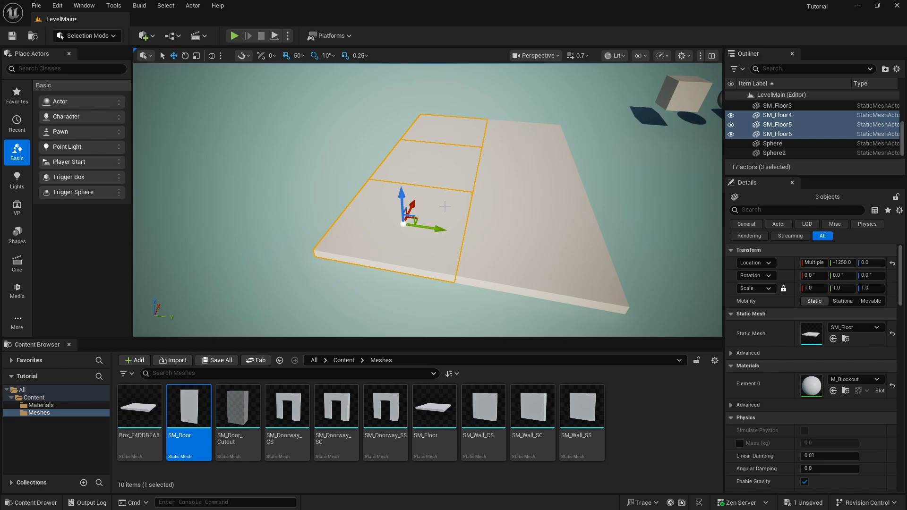
left_click_drag(432, 230, 315, 194, "alt")
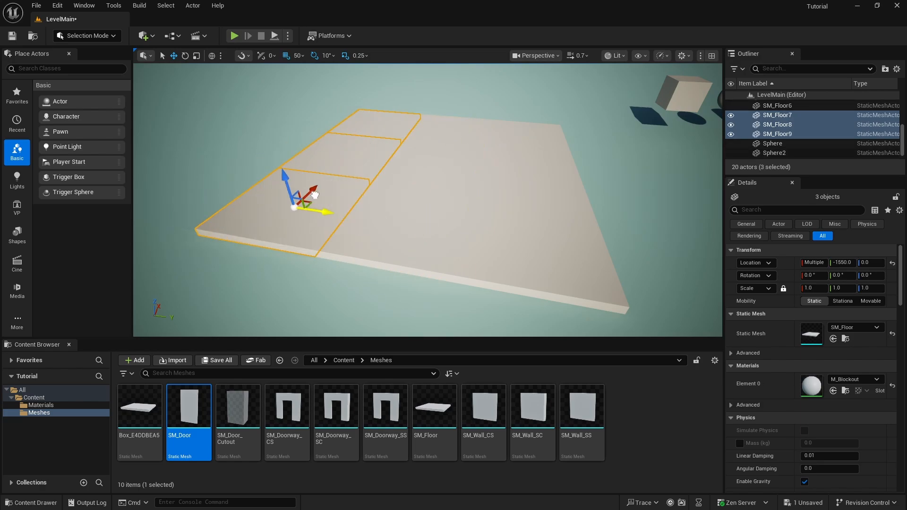
Select individual floor slabs one after another to check how they adjoin, and clear the selection.
right_click_drag(314, 195, 201, 189)
key("Escape")
left_click(349, 152)
left_click(361, 189)
left_click(381, 242)
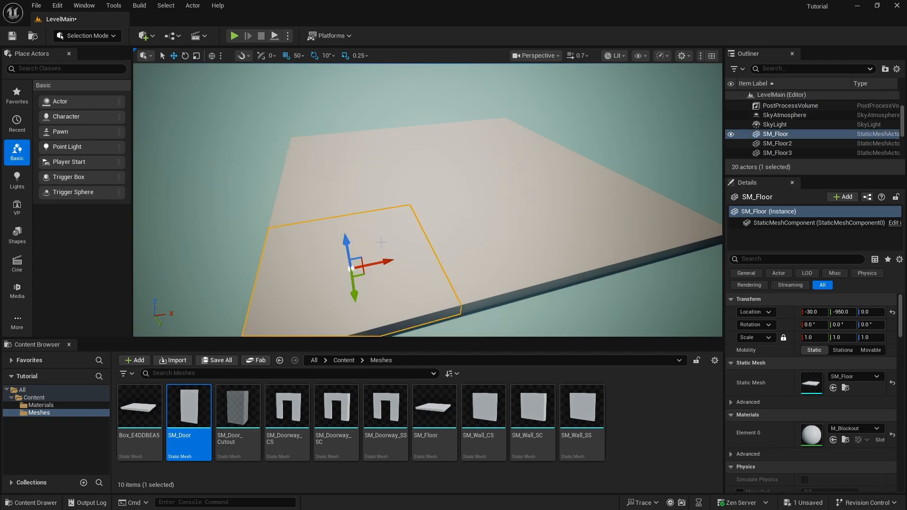
left_click(482, 230)
left_click(577, 210)
right_click_drag(577, 210, 549, 191)
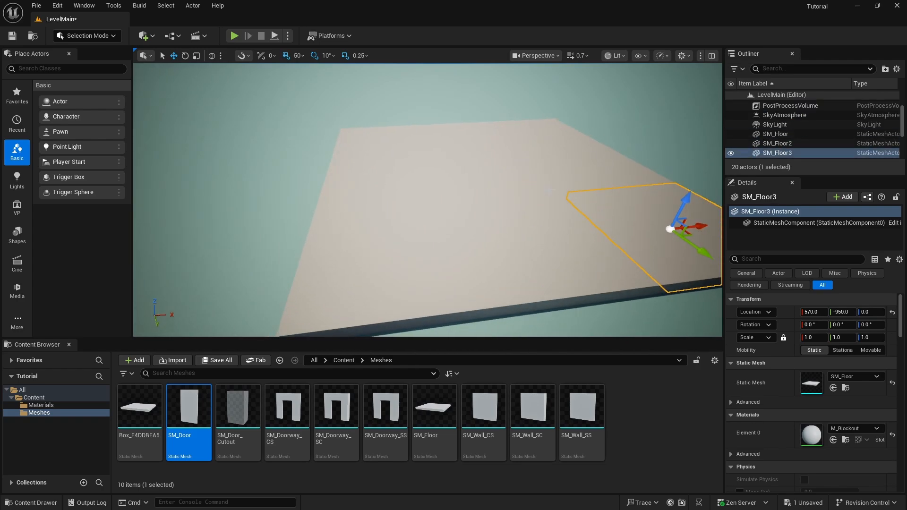
key("Escape")
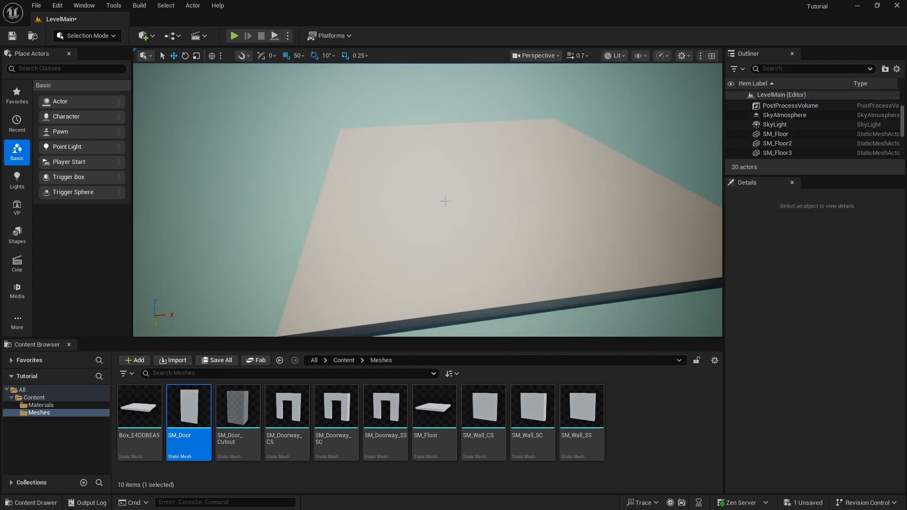
Set the location grid snap to 10 and place an SM_Wall_SS mesh near the far edge of the floor.
mouse_move(446, 201)
right_mouse_down()
mouse_move(451, 183)
mouse_move(452, 193)
right_mouse_up()
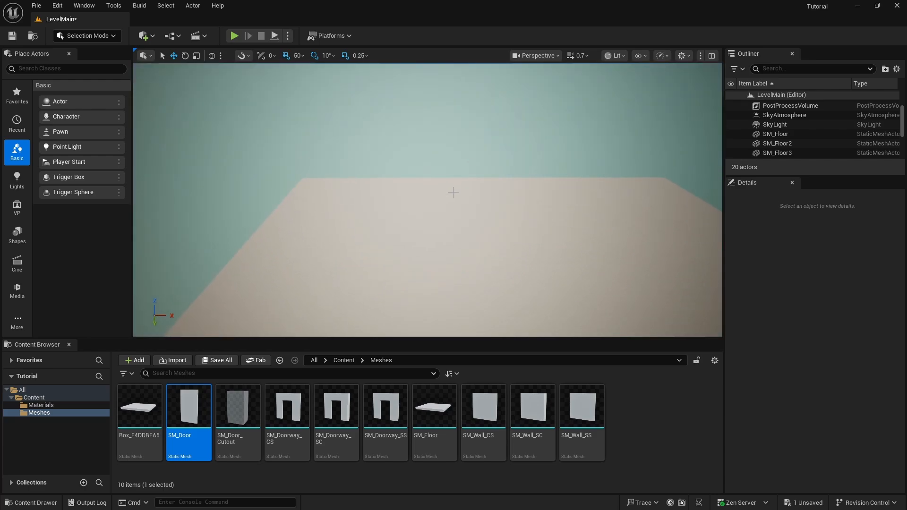
left_click(302, 56)
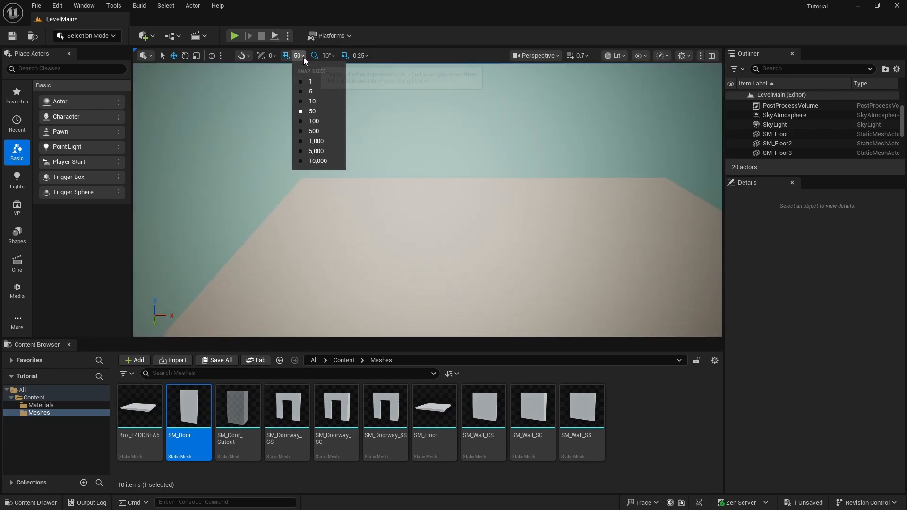
left_click(319, 98)
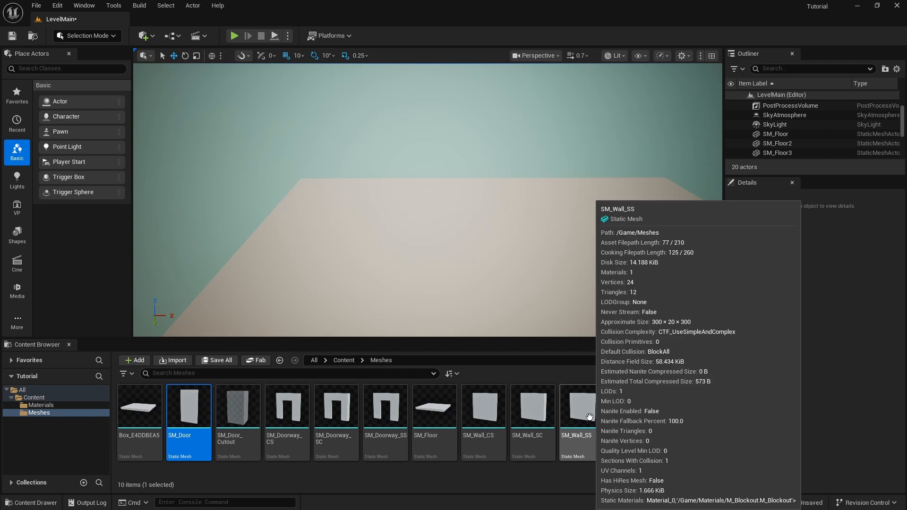
left_click_drag(581, 406, 496, 179)
Move the wall along Y to -1690, flush with the floor's outer edge, and select the adjoining middle slab.
right_click_drag(524, 188, 397, 212)
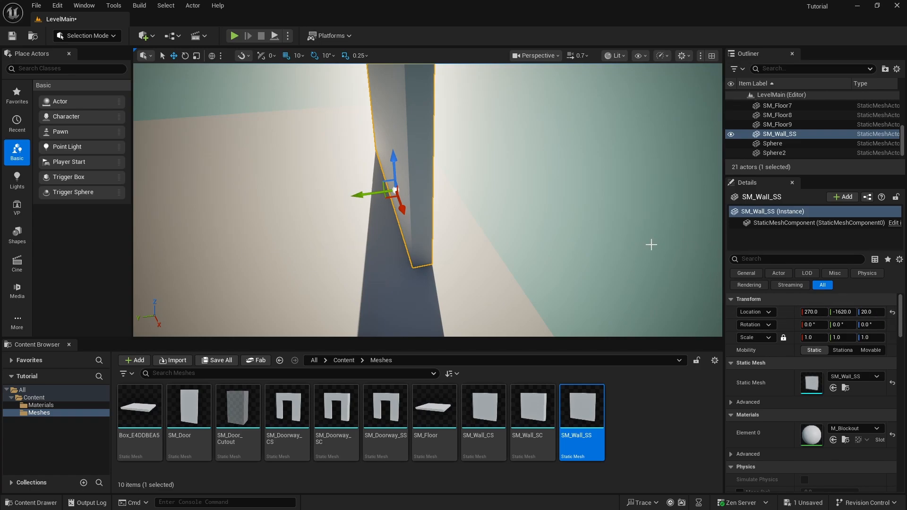
right_click_drag(651, 244, 650, 244)
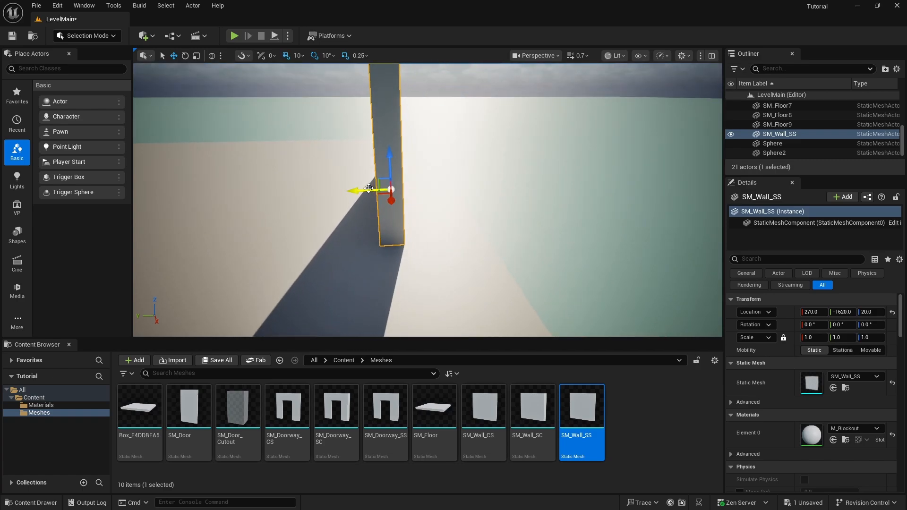
left_click_drag(369, 189, 424, 189)
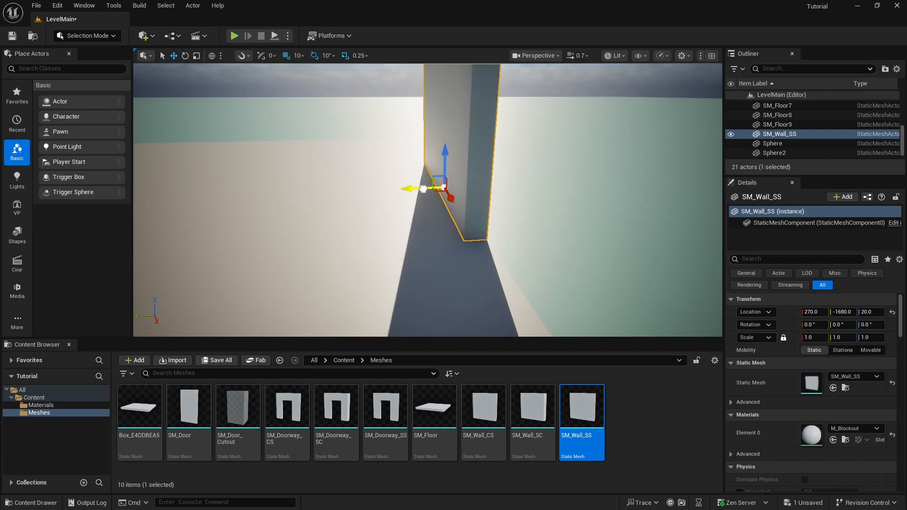
right_click_drag(424, 189, 441, 213)
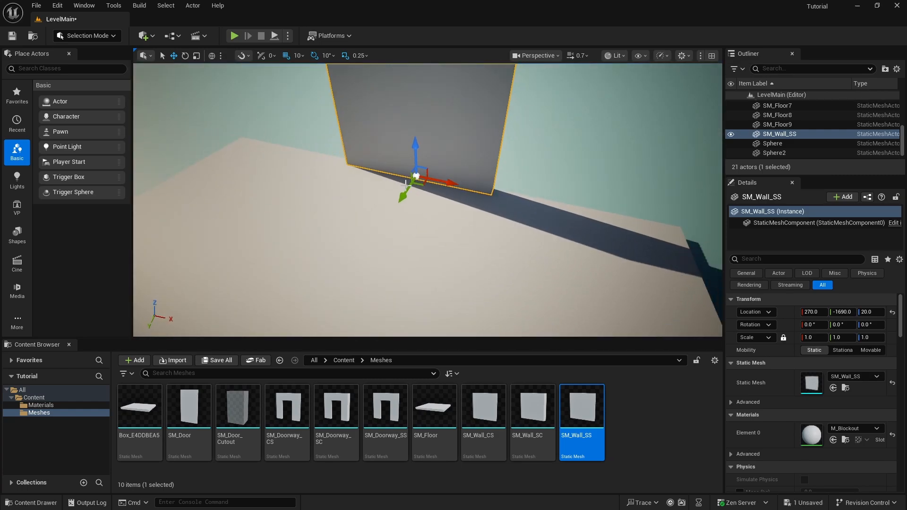
left_click(441, 213)
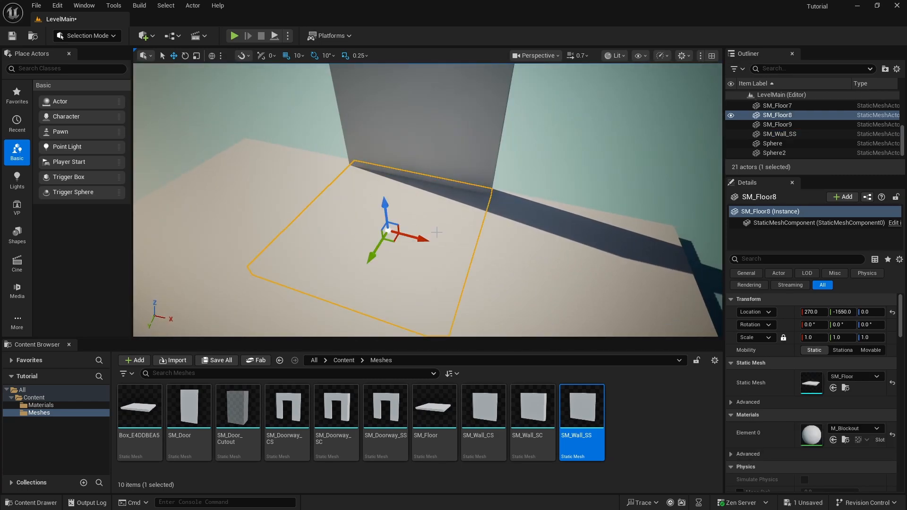
Place an SM_Wall_SC mesh beside the existing wall on the far floor edge and align it along X at 570.
left_click(468, 110)
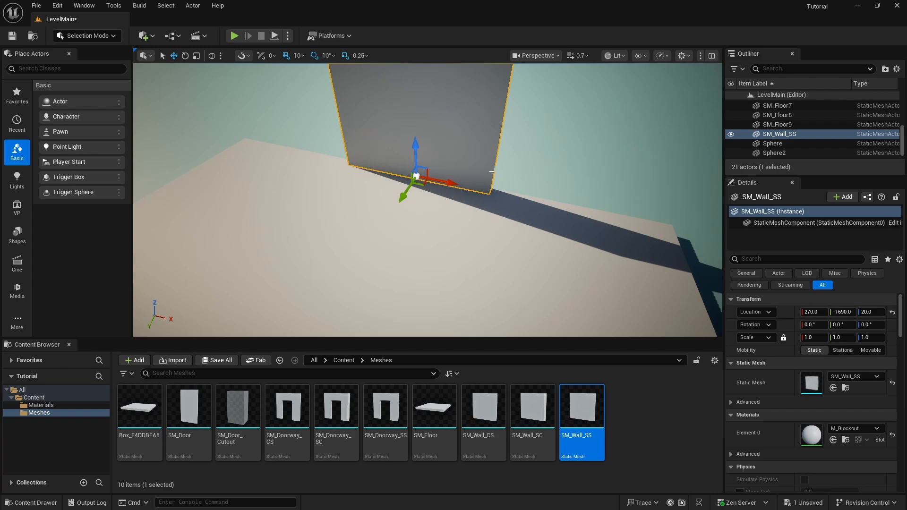
right_click_drag(492, 171, 532, 139)
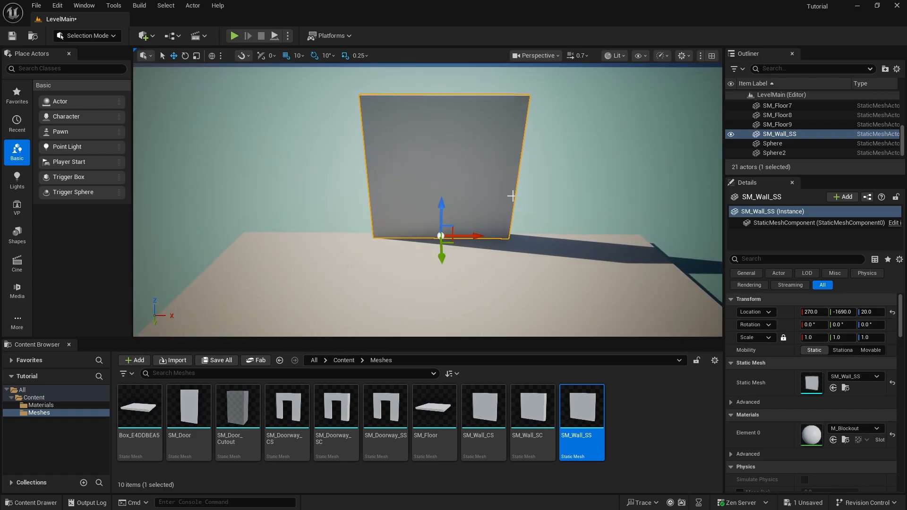
right_click_drag(513, 196, 558, 319)
left_click(554, 211)
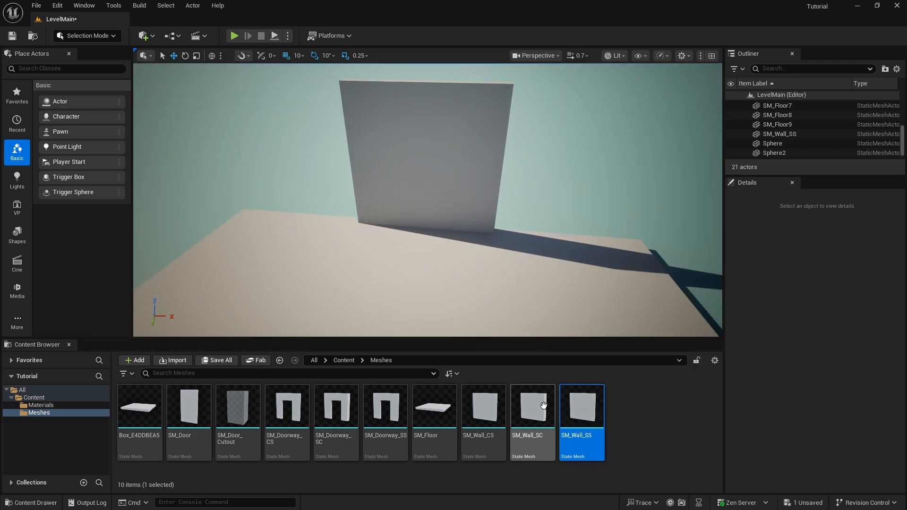
left_click_drag(539, 408, 577, 223)
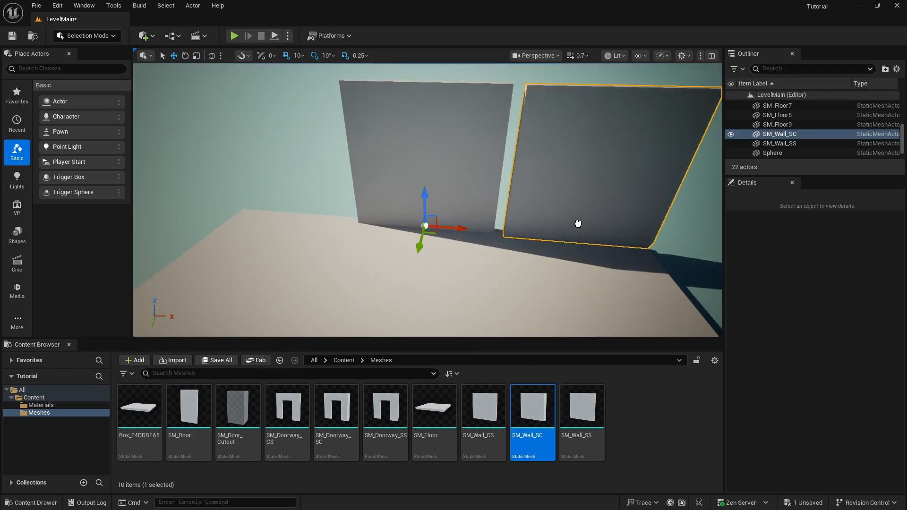
scroll(548, 267, "up", 6)
left_click_drag(552, 273, 536, 273)
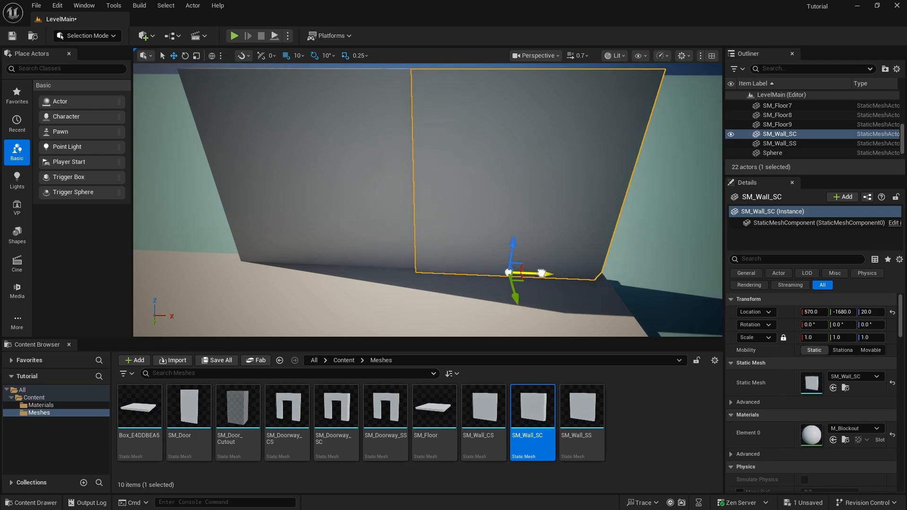
Move the SM_Wall_SC piece along Y to -1690, flush with the floor's outer edge, and clear the selection.
right_click_drag(533, 271, 395, 245)
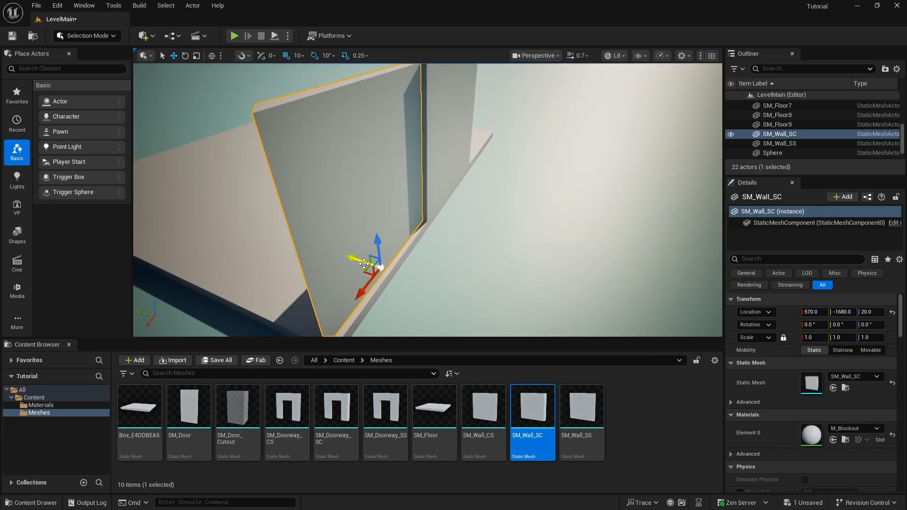
left_click_drag(355, 260, 362, 263)
right_click_drag(384, 258, 458, 256)
right_click_drag(316, 80, 449, 84)
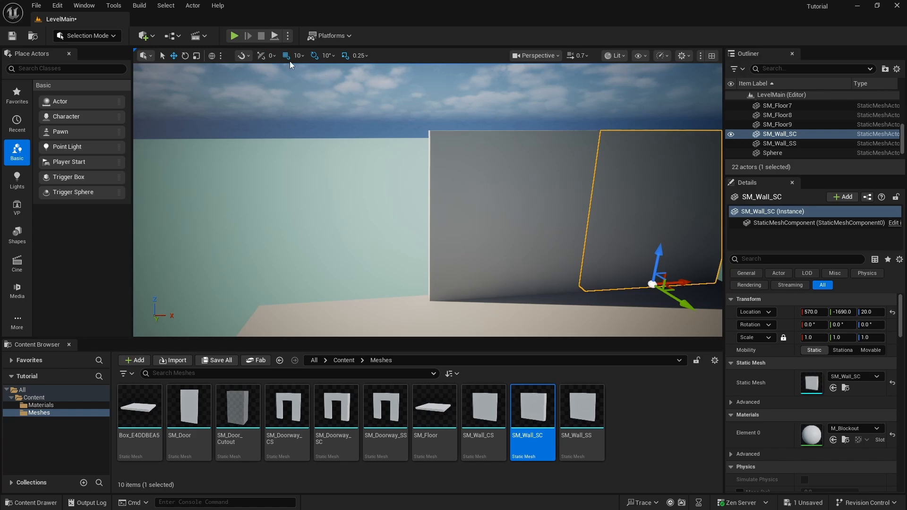
right_click_drag(445, 203, 450, 177)
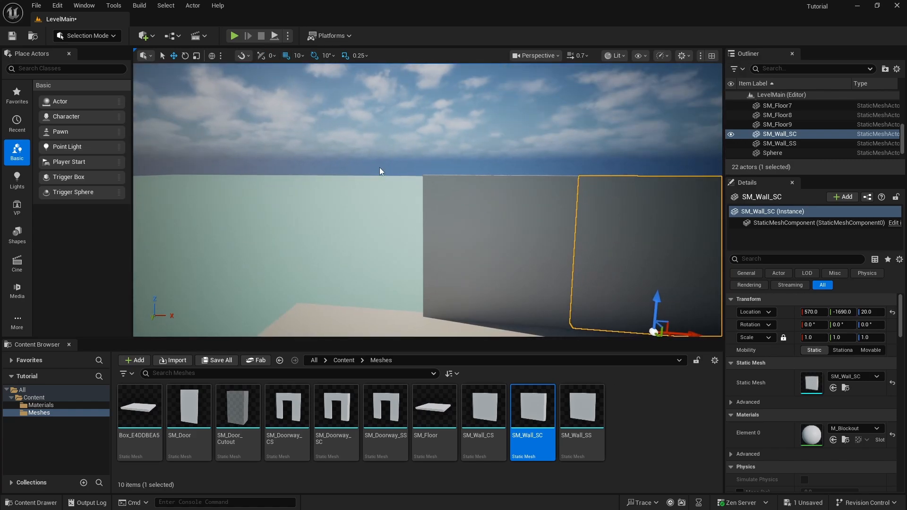
left_click(370, 155)
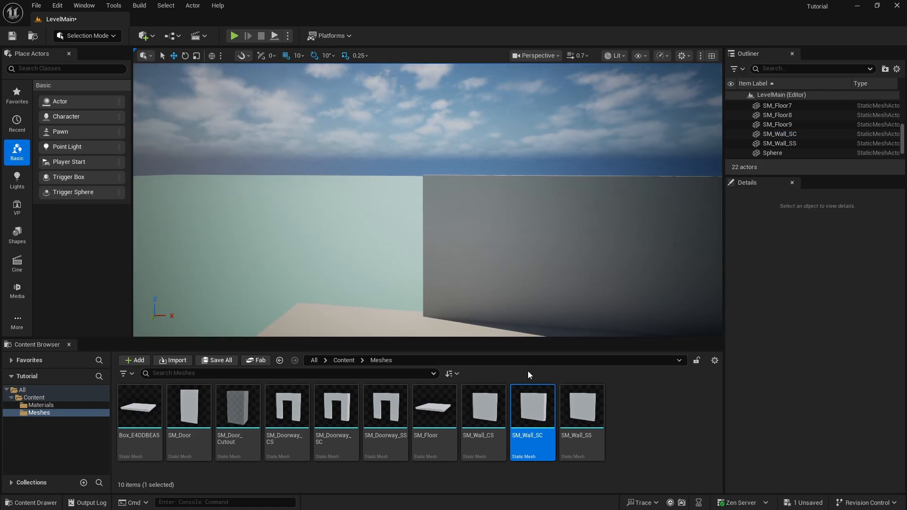
Place an SM_Wall_CS mesh at the open end of the back wall, at X -30 and Y -1690, and clear the selection.
right_click_drag(543, 281, 569, 300)
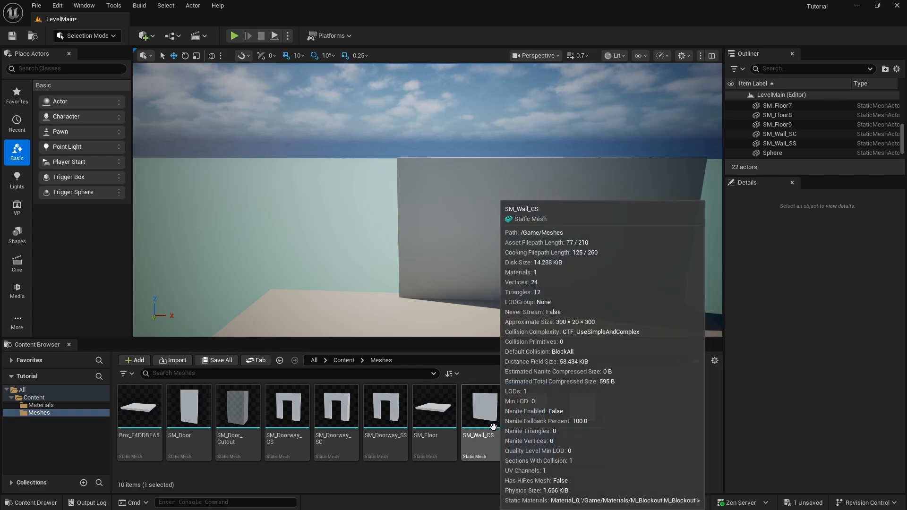
left_click_drag(482, 418, 327, 289)
right_click_drag(367, 285, 347, 283)
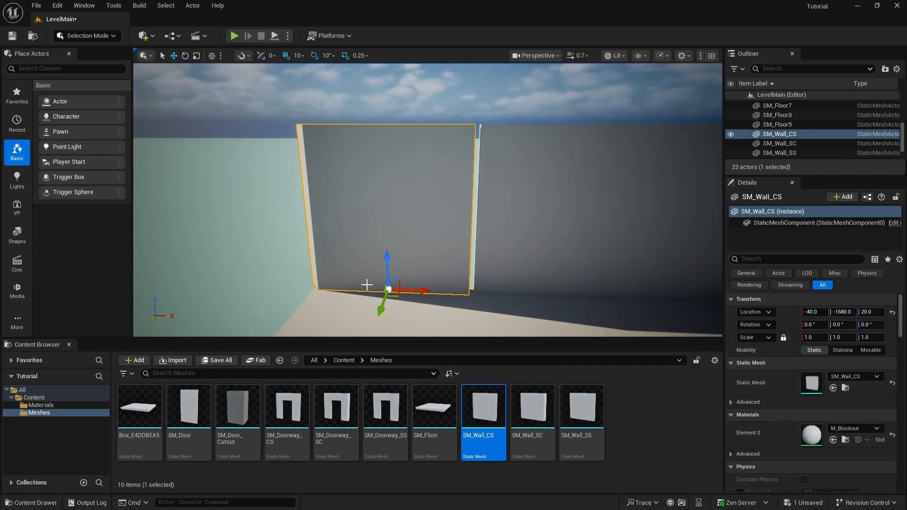
left_click_drag(428, 289, 434, 290)
right_click_drag(434, 290, 465, 316)
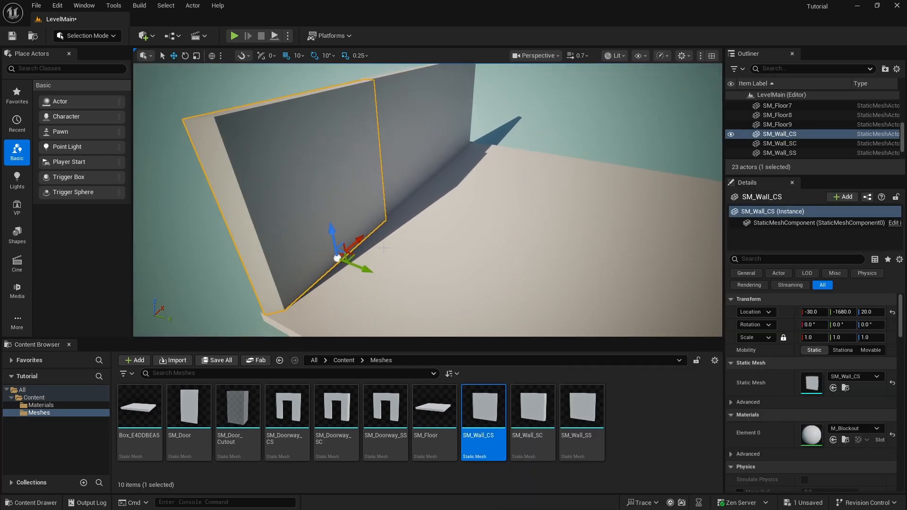
left_click_drag(371, 270, 366, 269)
right_click_drag(366, 268, 364, 224)
right_click_drag(411, 265, 398, 283)
key("Escape")
right_click_drag(427, 159, 427, 158)
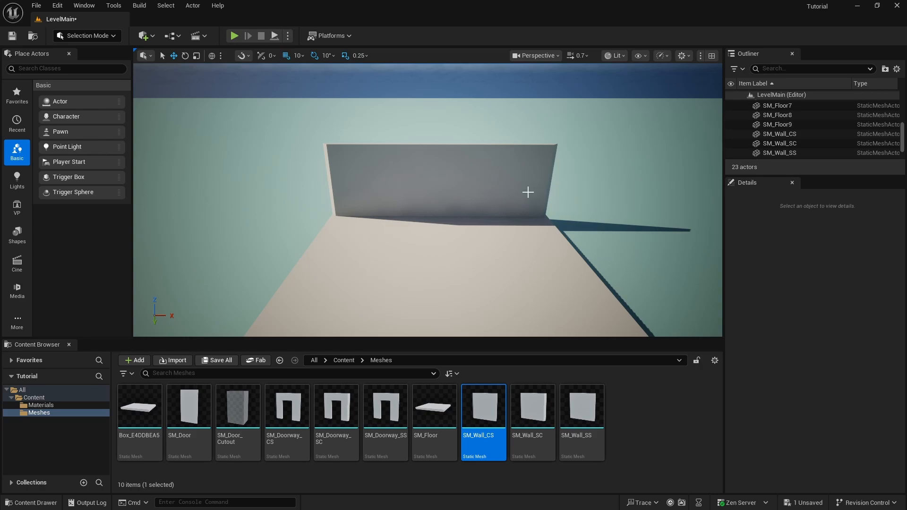
Select all three back wall pieces and duplicate the row along Y to -1340.
left_click(533, 170)
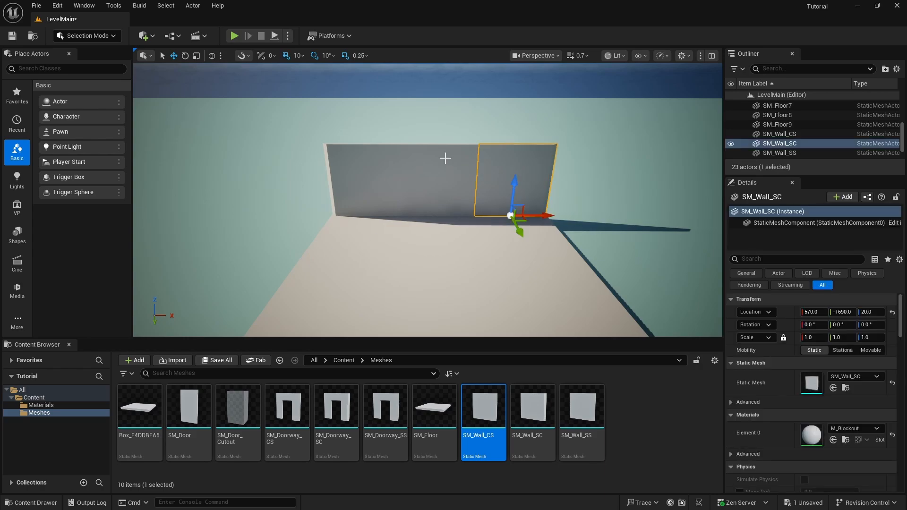
left_click(445, 158, "ctrl")
left_click(386, 162, "ctrl")
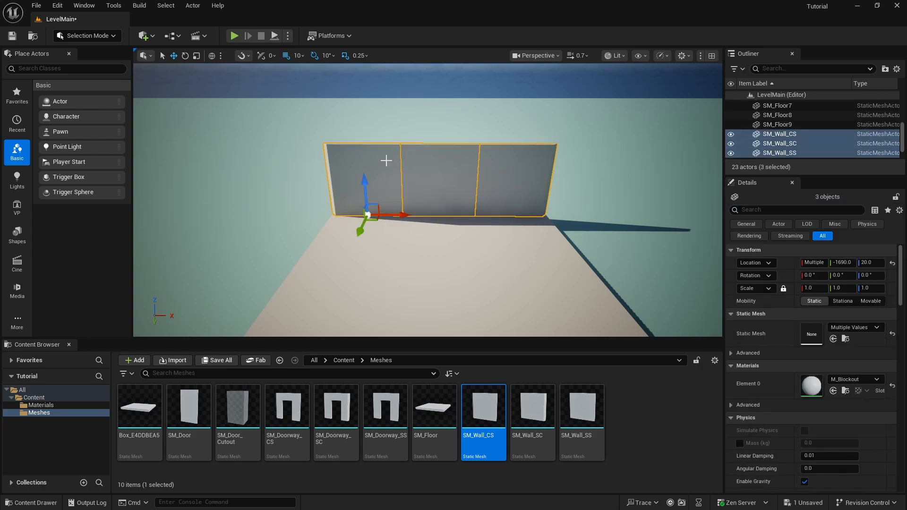
key("ctrl+d")
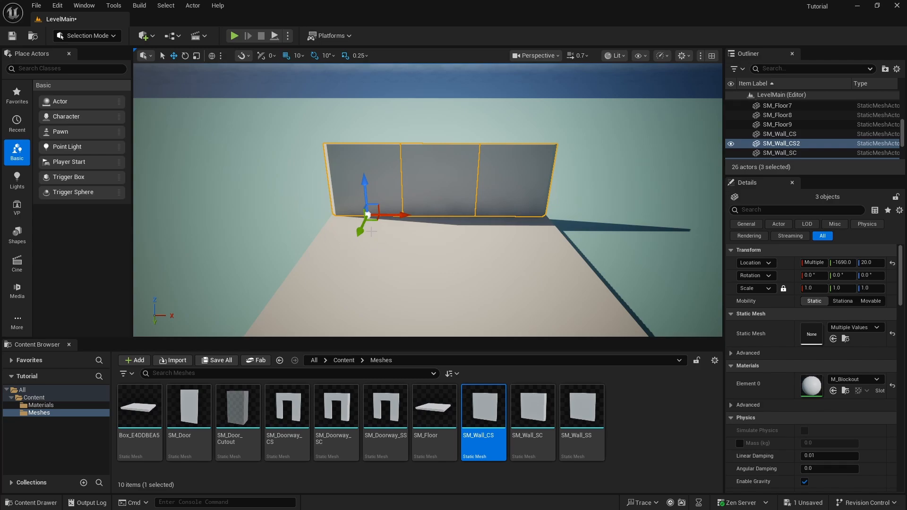
left_click_drag(360, 230, 333, 194)
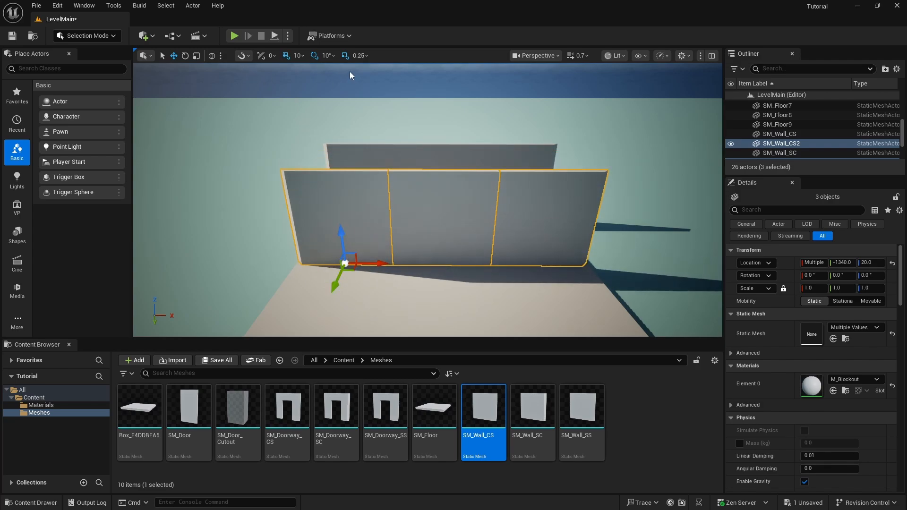
Rotate the duplicated wall row to -90° about Z and move it flush along the floor's side edge, meeting the back wall.
left_click(185, 55)
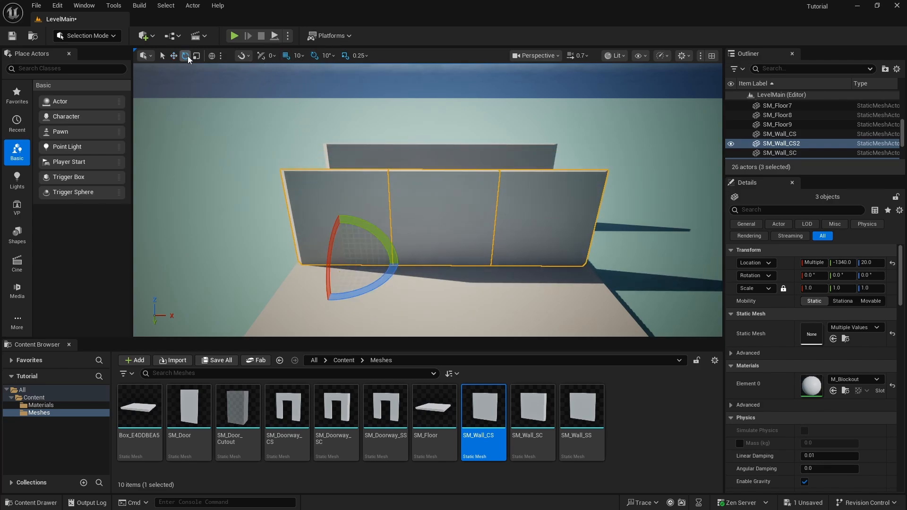
left_click_drag(384, 278, 356, 238)
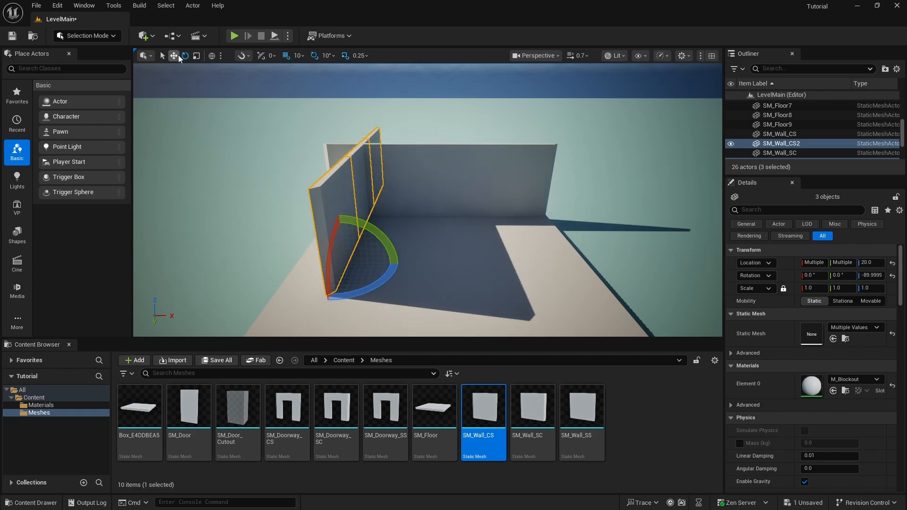
left_click(177, 55)
right_click_drag(444, 203, 447, 229)
left_click_drag(462, 225, 407, 226)
right_click_drag(407, 226, 469, 221)
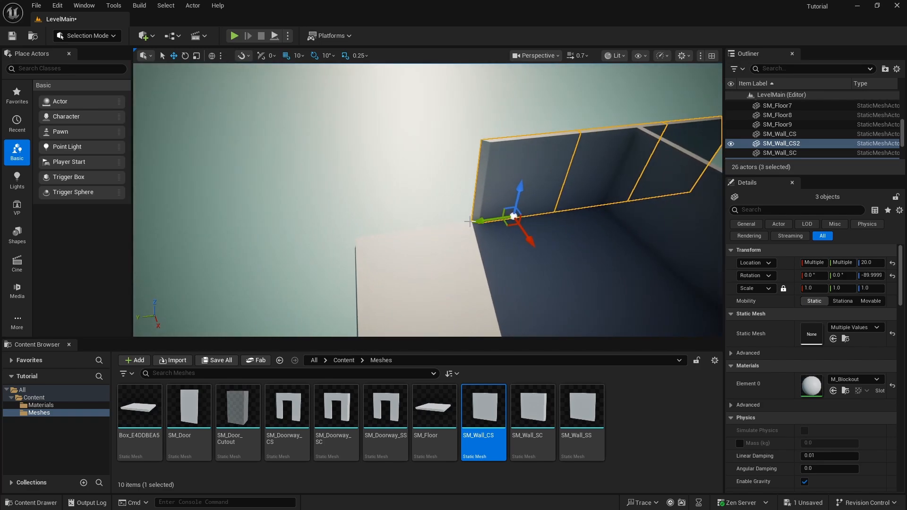
left_click_drag(469, 221, 375, 221)
right_click_drag(375, 220, 411, 198)
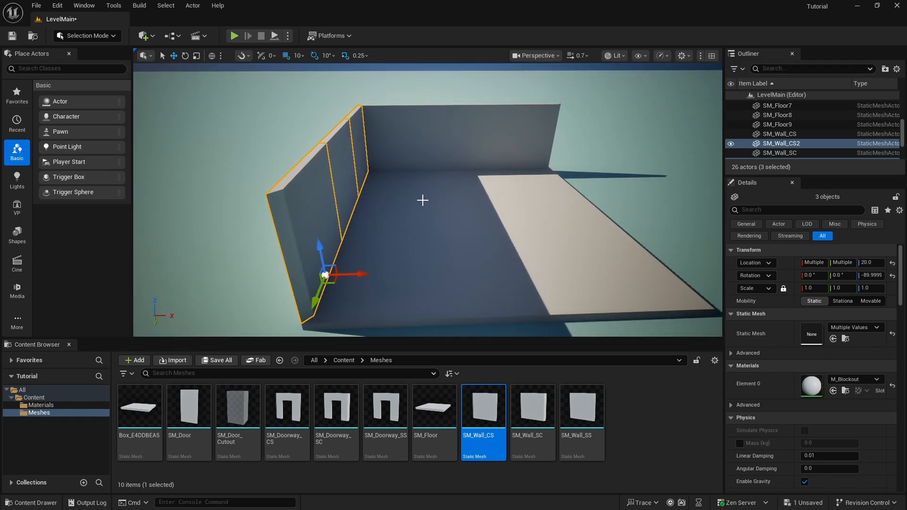
Save all changes to the level and its assets.
left_click(36, 6)
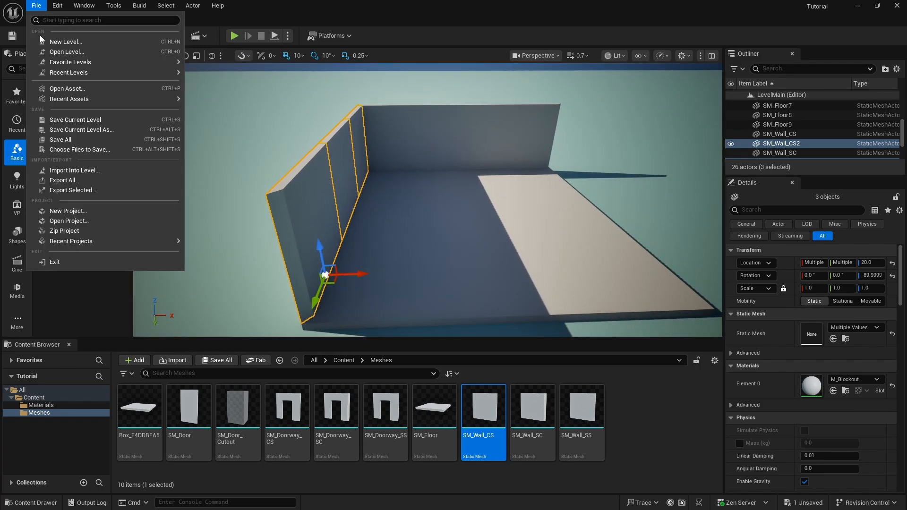
left_click(78, 140)
right_click_drag(502, 291, 476, 247)
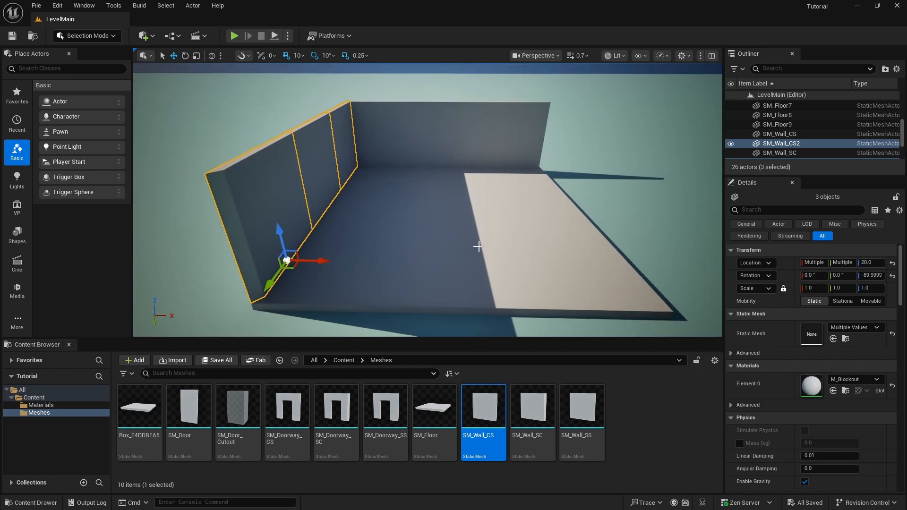
Duplicate the side wall row along X towards the opposite floor edge and set the rotation snap to 90°.
key("ctrl+d")
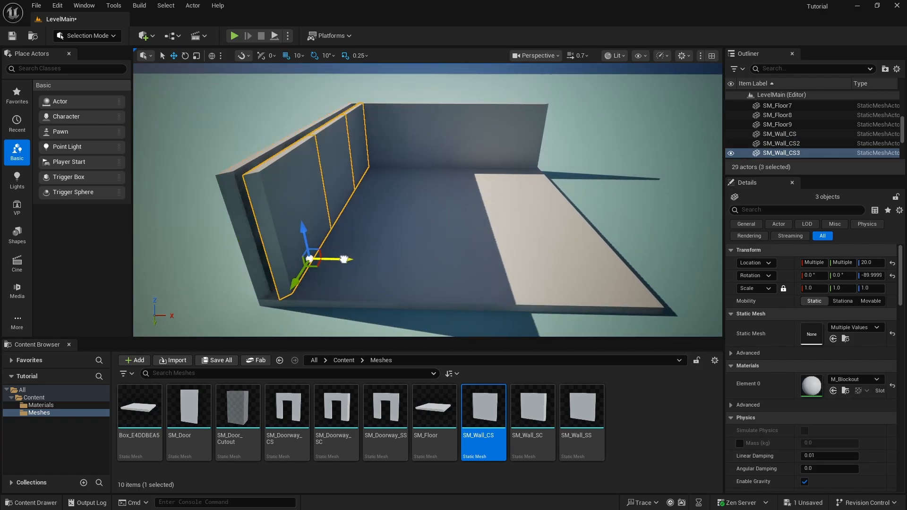
left_click_drag(326, 259, 551, 273)
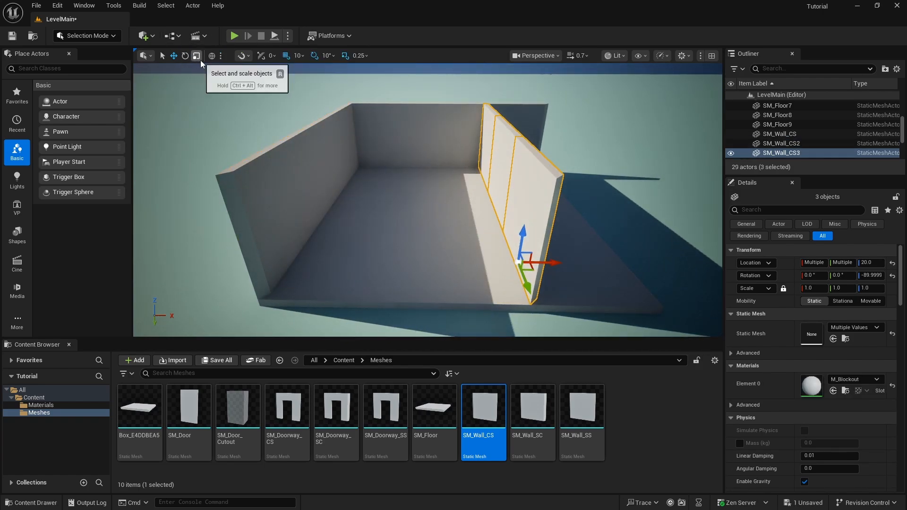
left_click(186, 55)
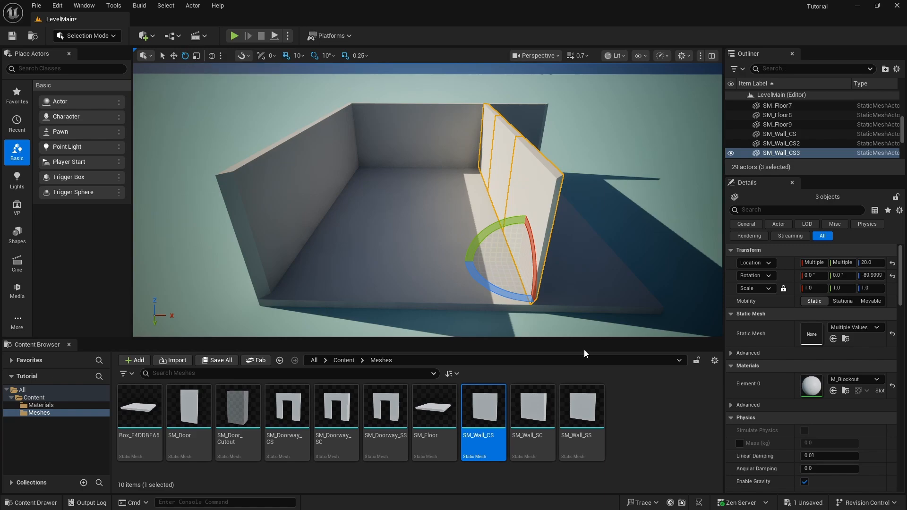
mouse_move(502, 294)
left_mouse_down()
mouse_move(569, 267)
mouse_move(491, 307)
mouse_move(500, 303)
left_mouse_up()
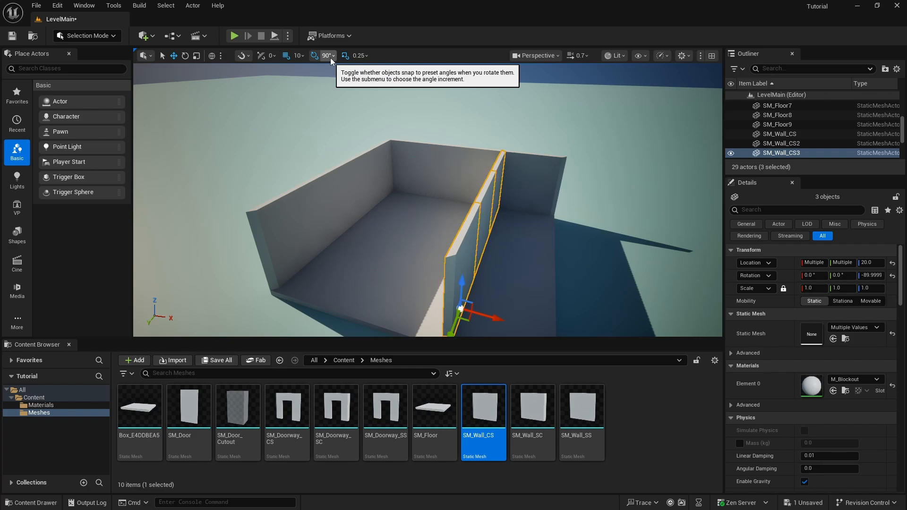
left_click(330, 58)
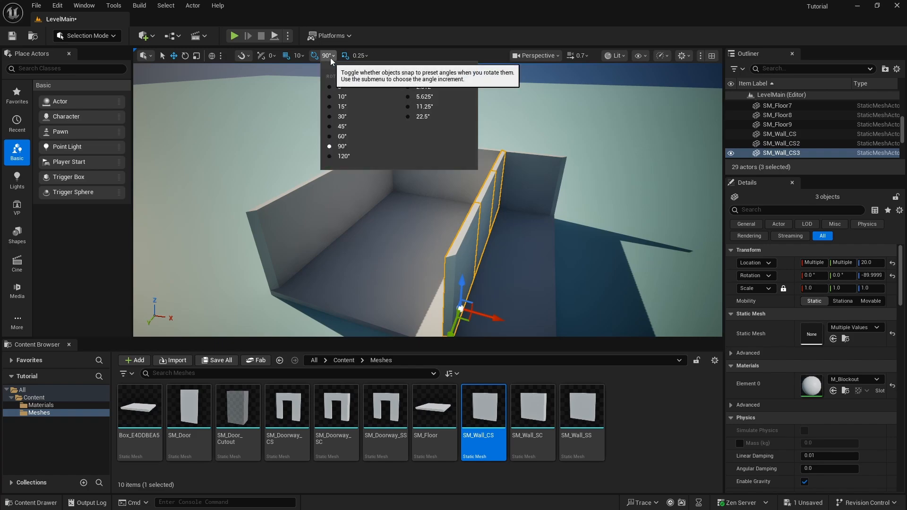
left_click(455, 30)
key("s")
right_click_drag(416, 108, 418, 134)
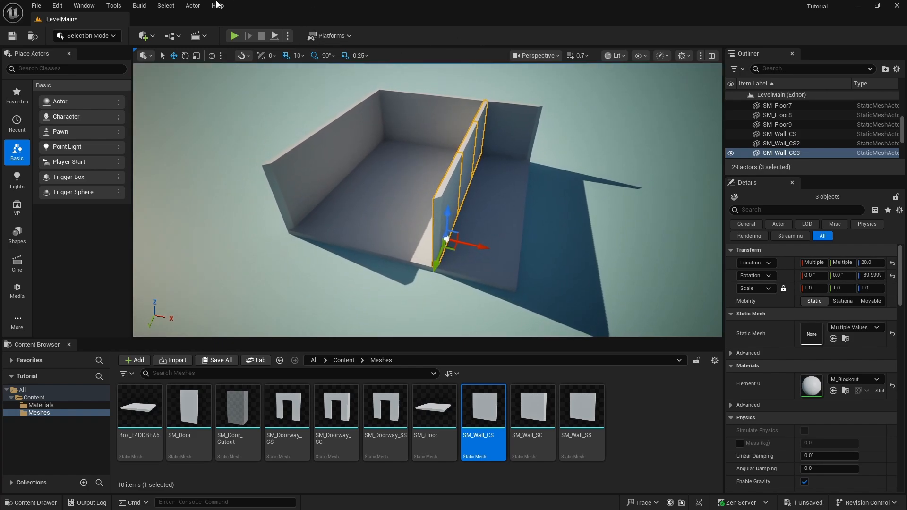
Rotate the duplicated row to 90° about Z, move it flush along the opposite floor edge against the back wall, and clear the selection.
left_click(185, 58)
left_click_drag(501, 272, 429, 282)
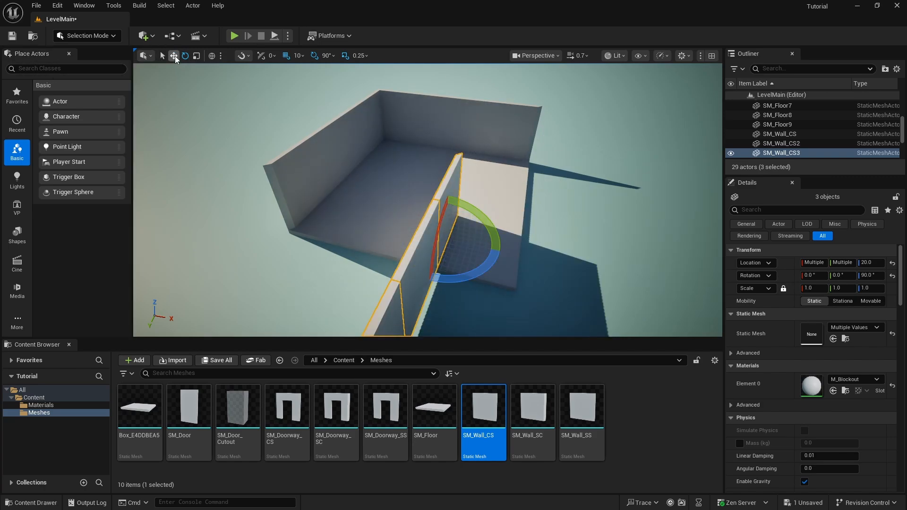
left_click(174, 57)
left_click_drag(453, 249, 548, 179)
right_click_drag(593, 212, 561, 257)
key("w")
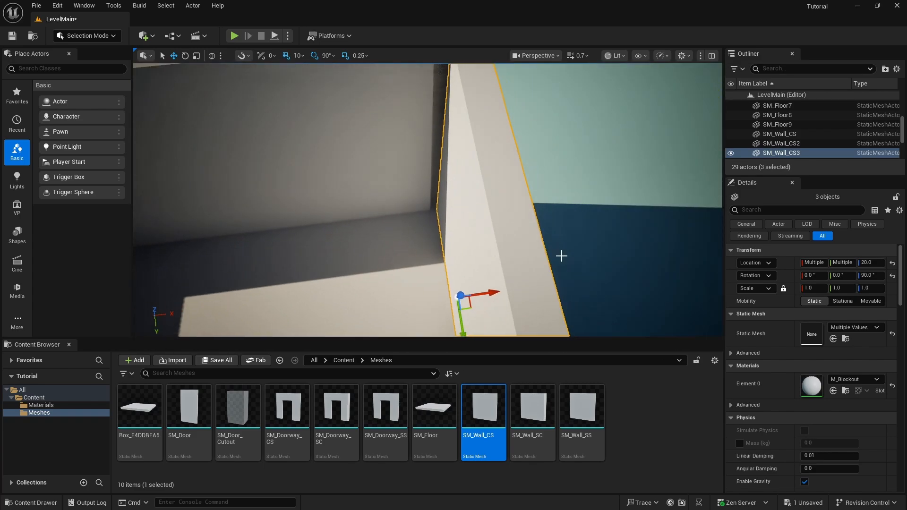
left_click_drag(479, 287, 475, 287)
key("s")
right_click_drag(475, 286, 489, 213)
key("a")
key("Escape")
Select the two side wall pieces nearest the back corner and duplicate them with a 90° rotation about Z to make a partition wall.
key("w")
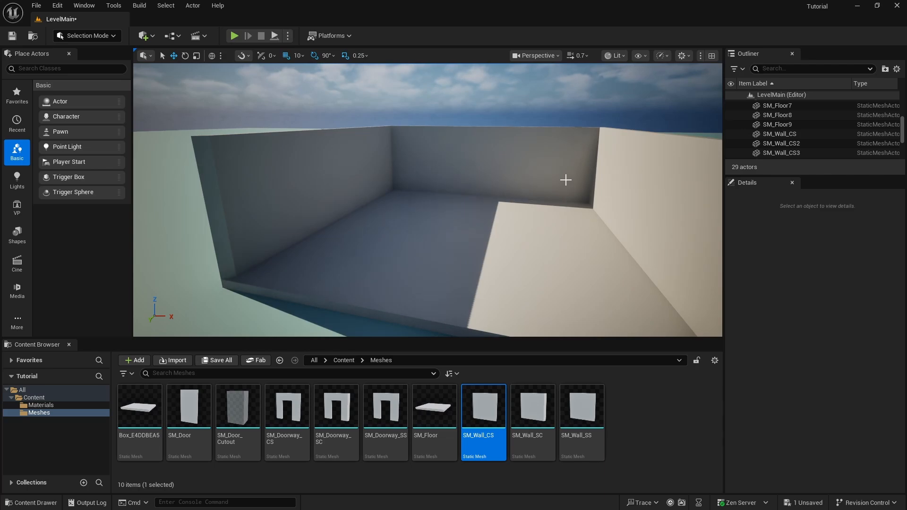
left_click(383, 142)
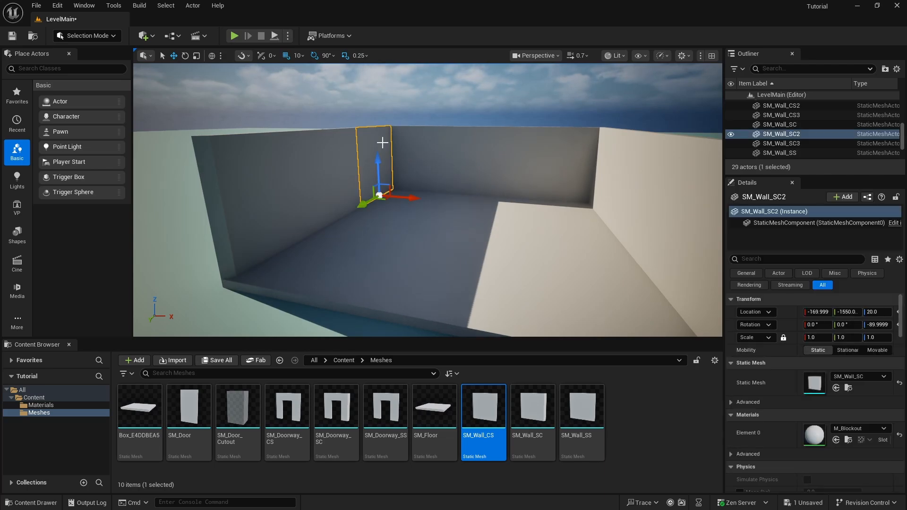
left_click(341, 155, "ctrl")
left_click_drag(373, 220, 471, 229, "alt")
key("e")
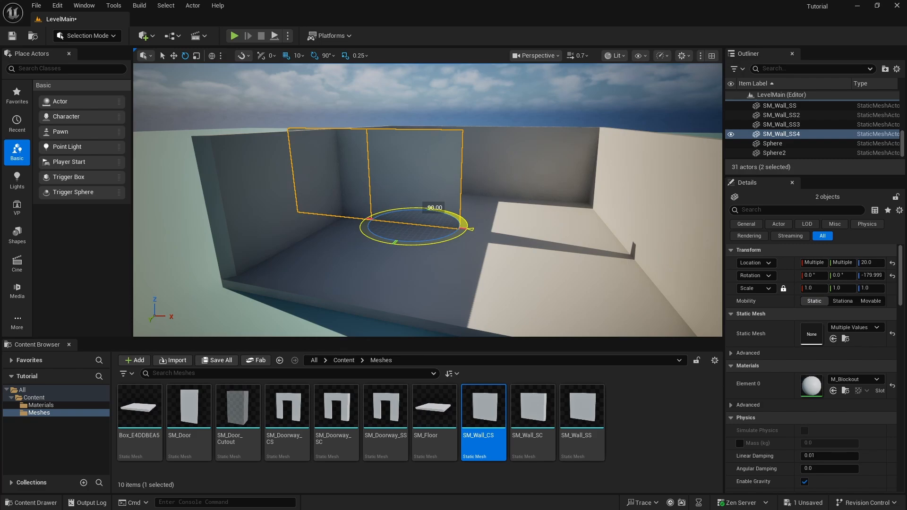
right_click_drag(471, 229, 420, 290)
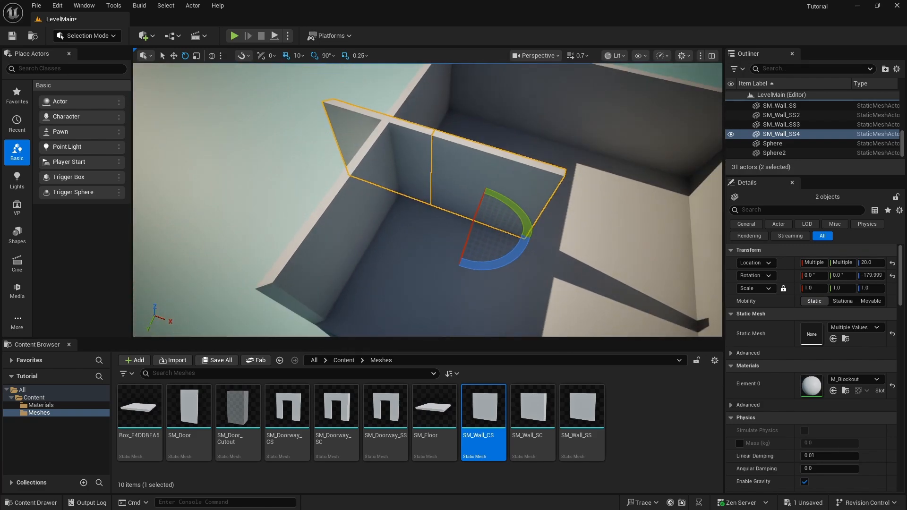
Move the two-piece partition wall along Y to the front floor edge, flush with the side wall, and save all changes.
key("s")
left_click(175, 56)
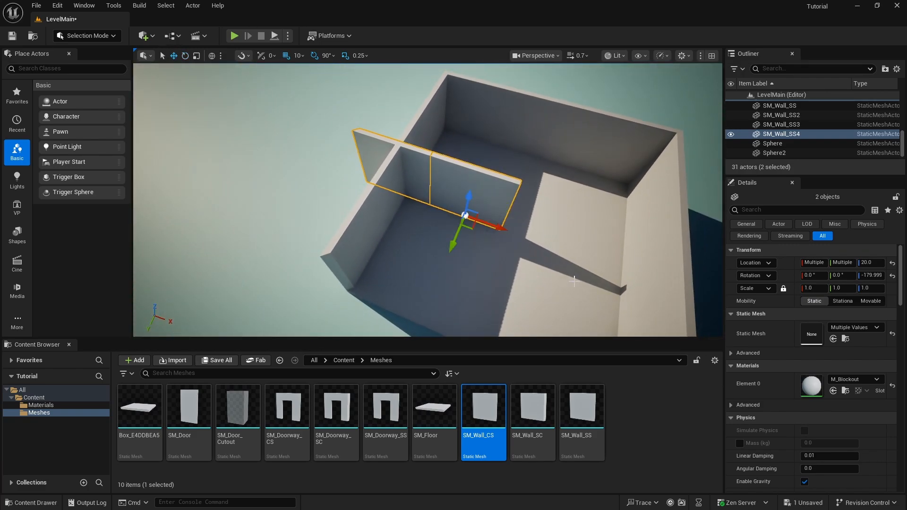
left_click_drag(474, 221, 470, 328)
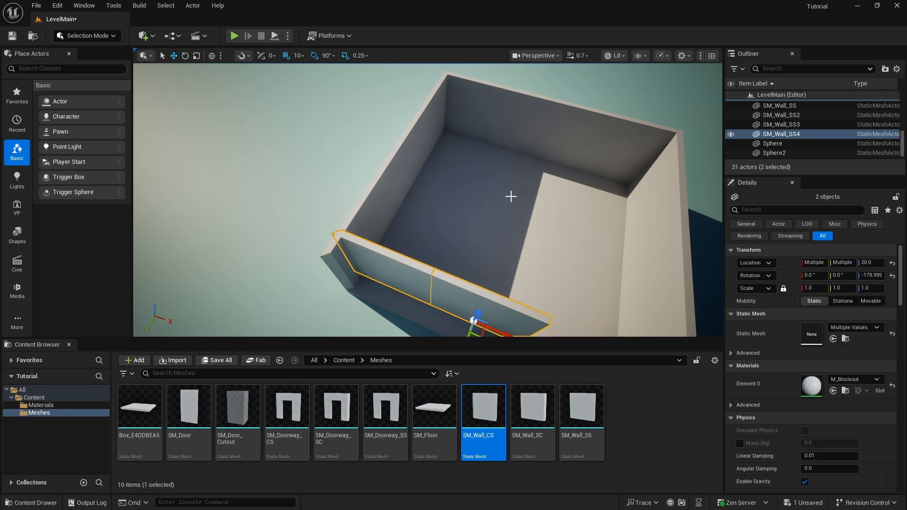
key("f")
left_click_drag(480, 221, 471, 235)
right_click_drag(478, 218, 512, 182)
key("Escape")
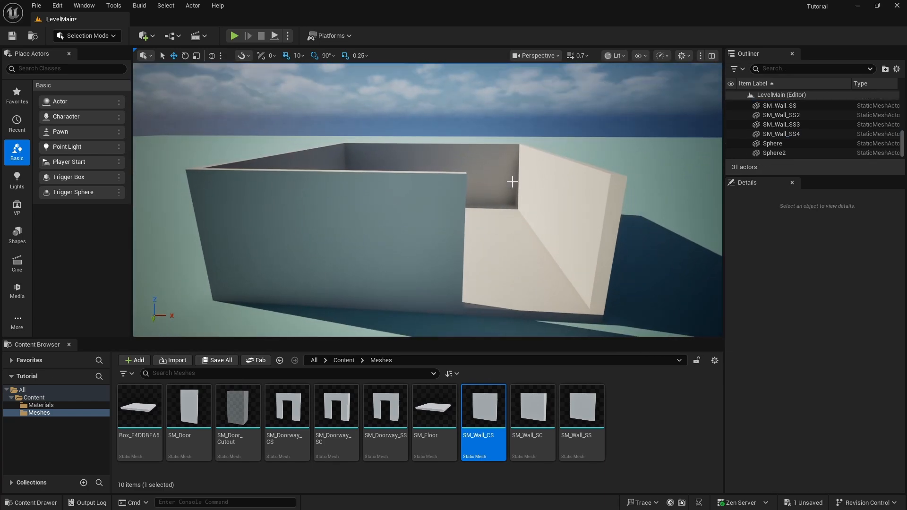
left_click(36, 5)
left_click(75, 137)
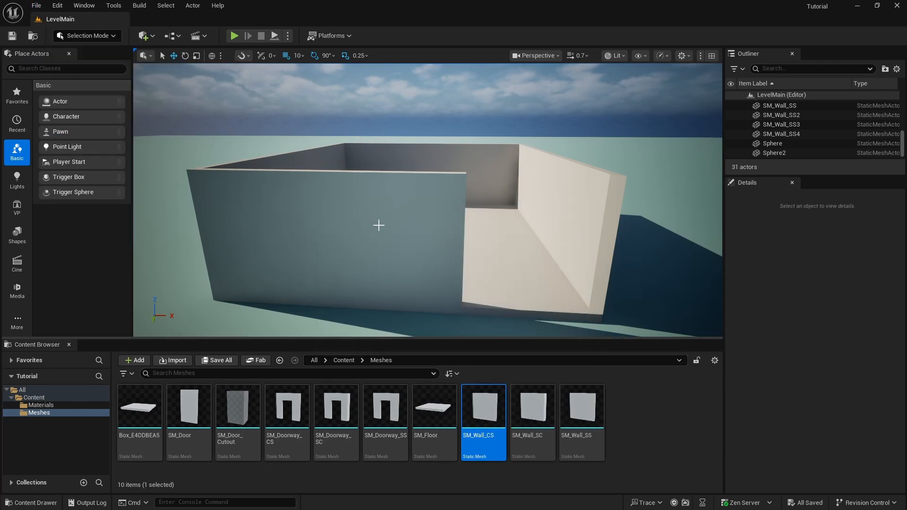
Check which wall mesh each of the two front wall pieces uses.
left_click(376, 209)
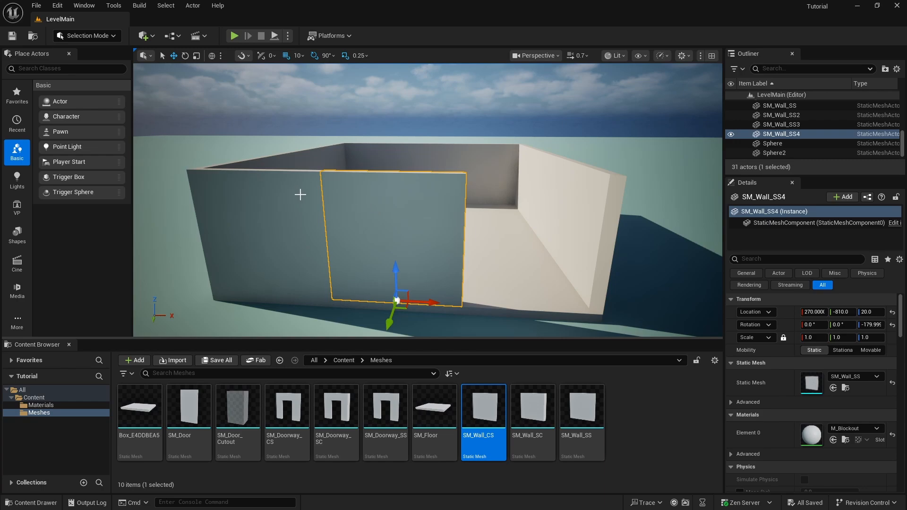
left_click(300, 194)
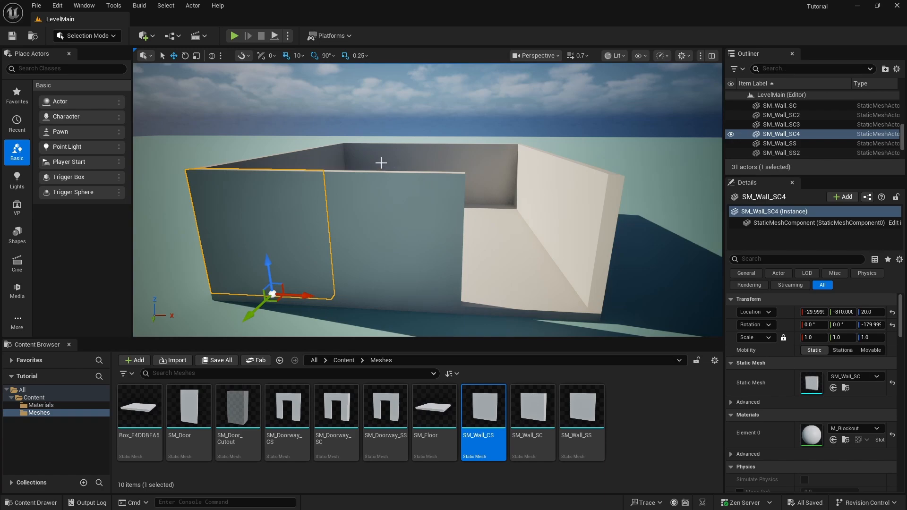
key("Escape")
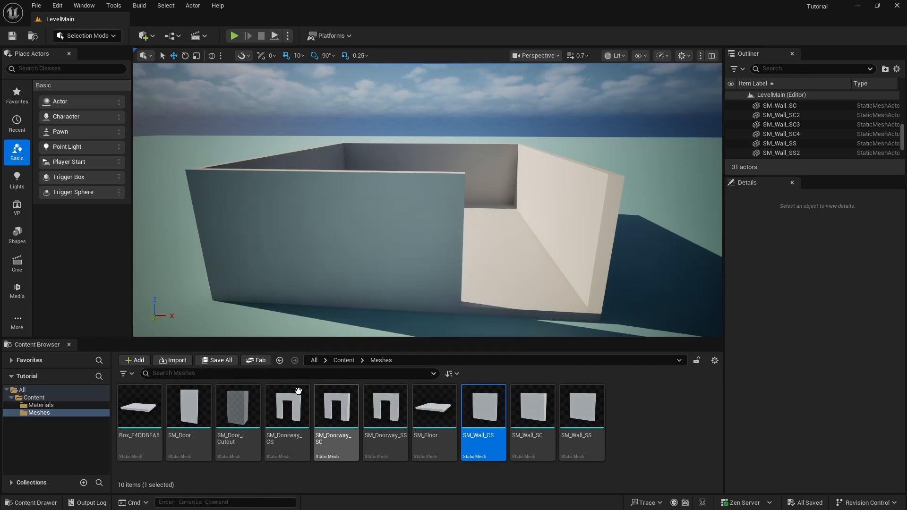
Place SM_Doorway_CS in the open gap of the front wall and rotate it 180° about Z.
left_click_drag(293, 415, 513, 273)
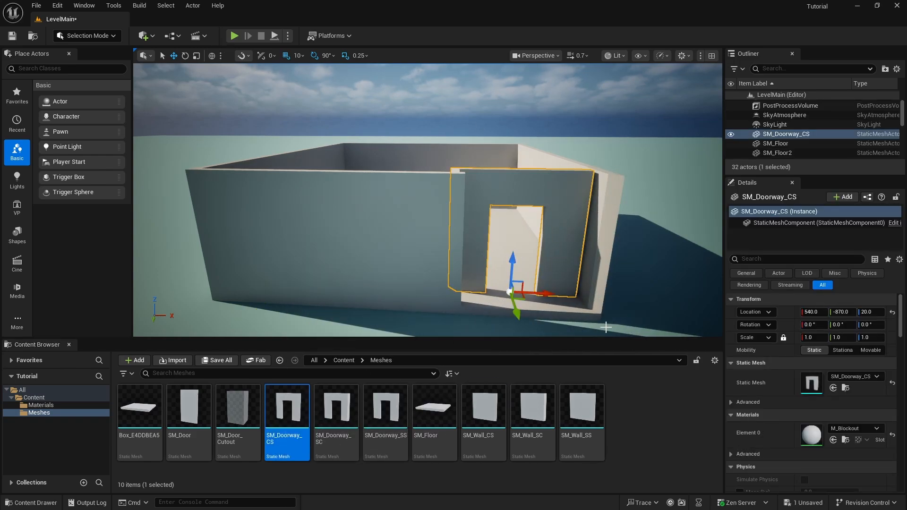
left_click(185, 56)
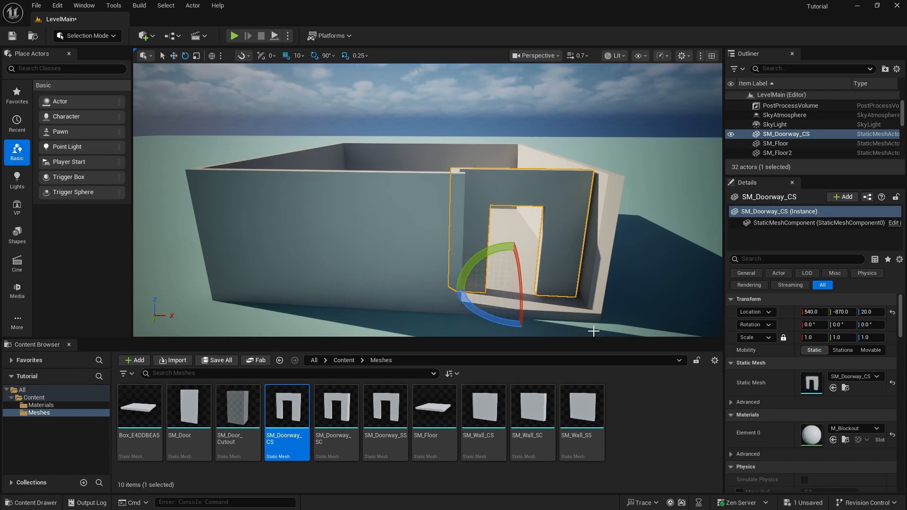
left_click_drag(482, 312, 578, 316)
key("w")
right_click_drag(533, 283, 520, 334)
key("s")
Move the doorway flush with the front wall and outer corner at X 570, Y -810, and clear the selection.
left_click(174, 55)
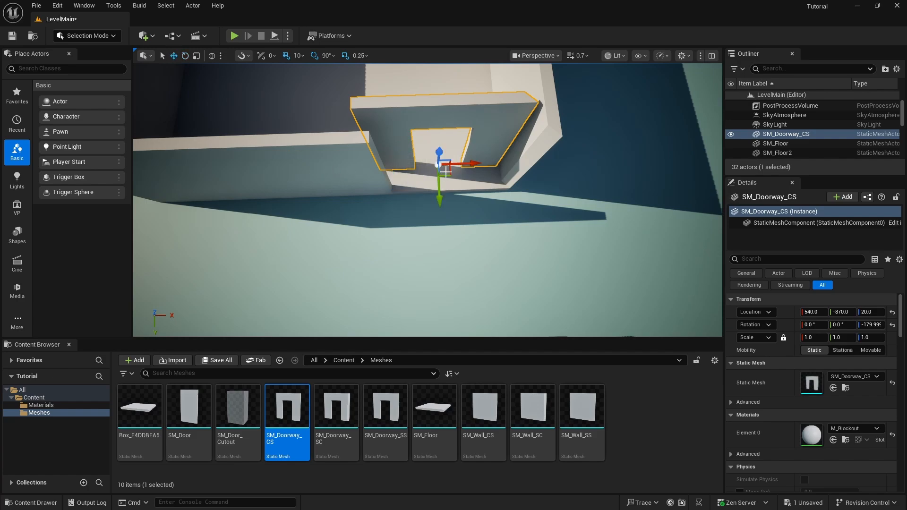
left_click_drag(449, 177, 461, 201)
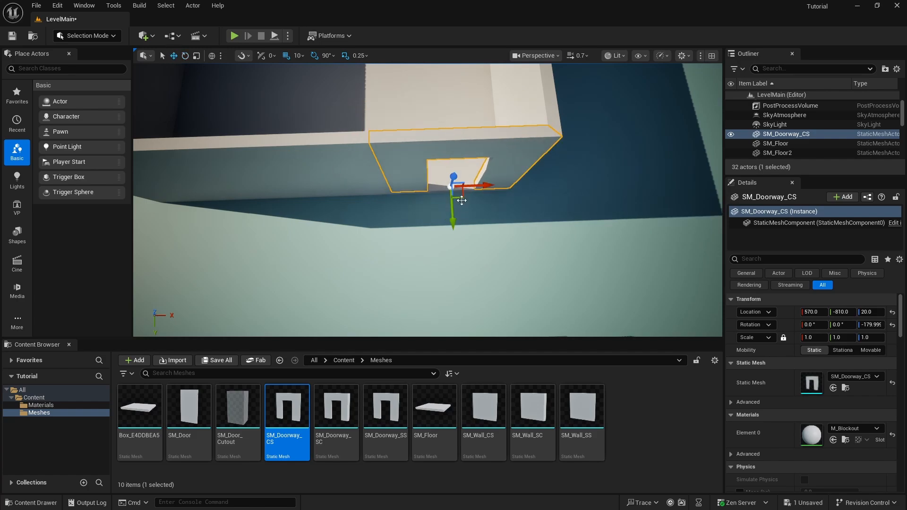
key("Escape")
mouse_move(472, 195)
right_mouse_down()
mouse_move(345, 199)
mouse_move(439, 175)
mouse_move(465, 189)
right_mouse_up()
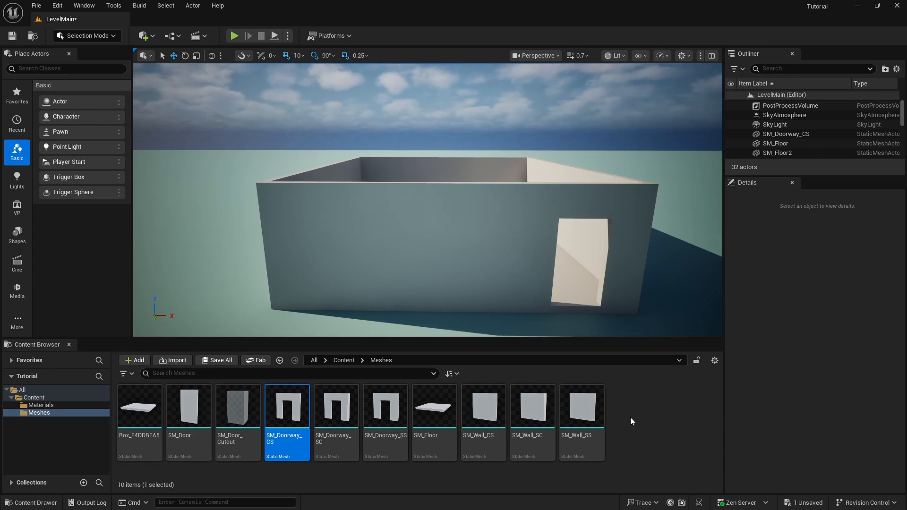
Rename the Box_E4DDBEA5 mesh to SM_Ceiling and save the level.
left_click(121, 415)
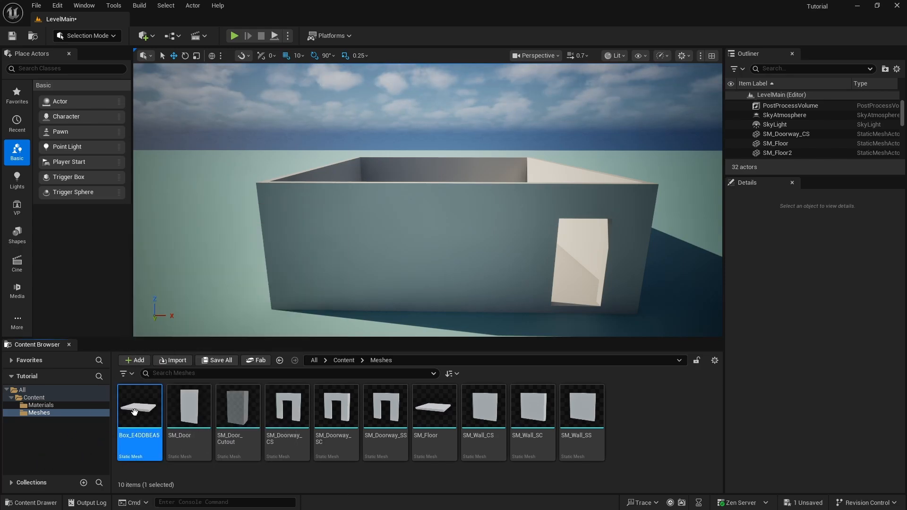
key("F2")
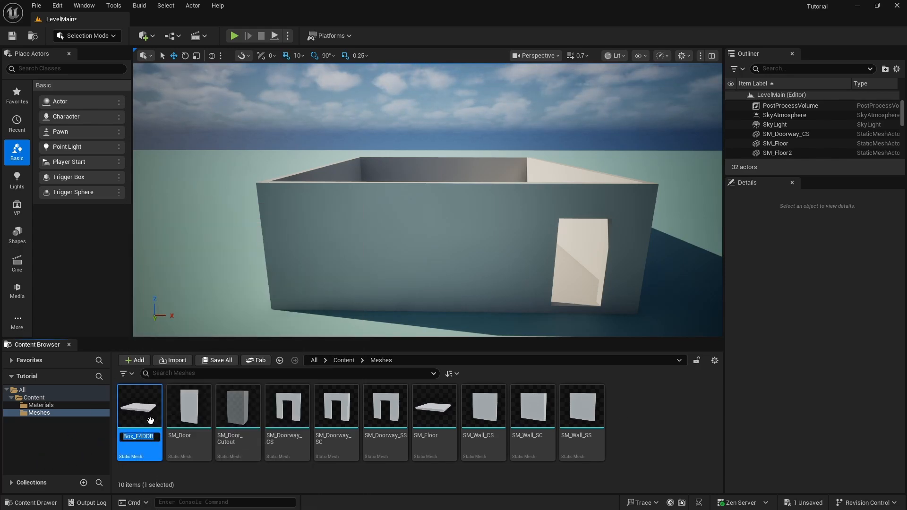
type("SM")
key("BackSpace")
type("_Ceiling")
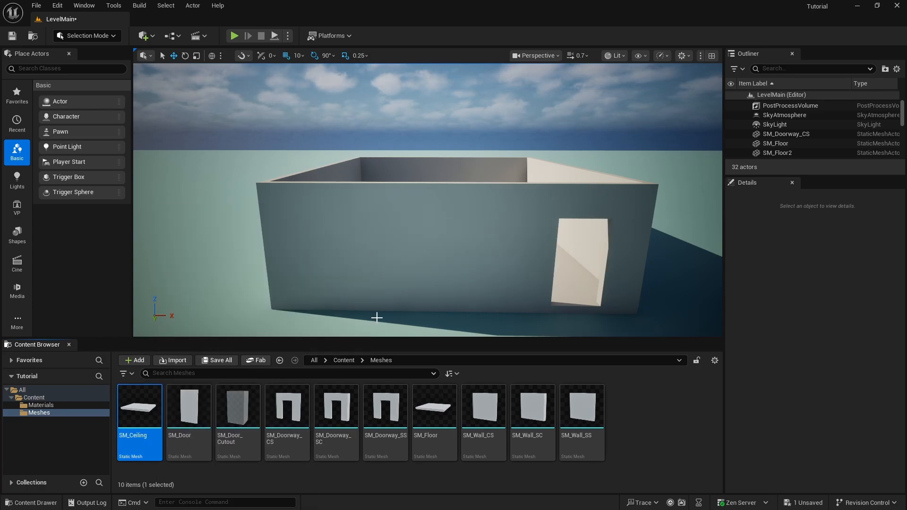
key("ctrl+s")
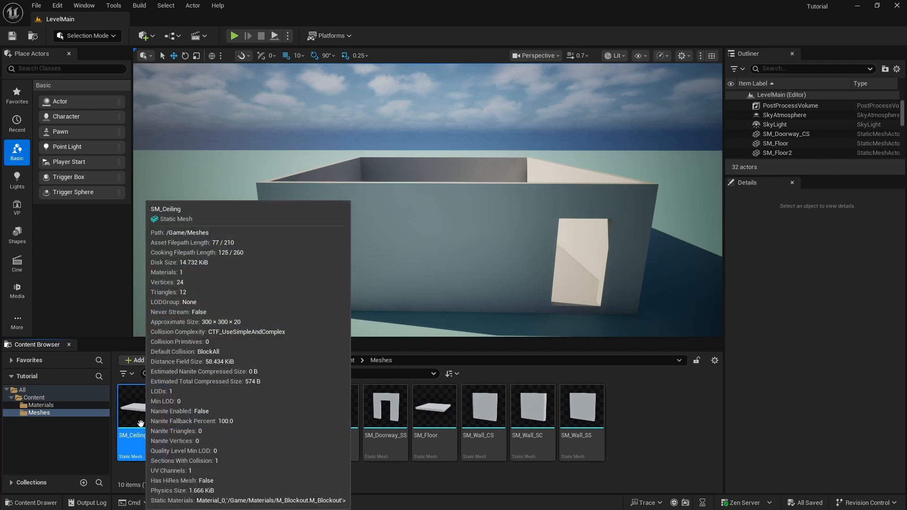
Place an SM_Ceiling tile on top of the front wall and raise it to Z 320.
left_click_drag(141, 420, 363, 174)
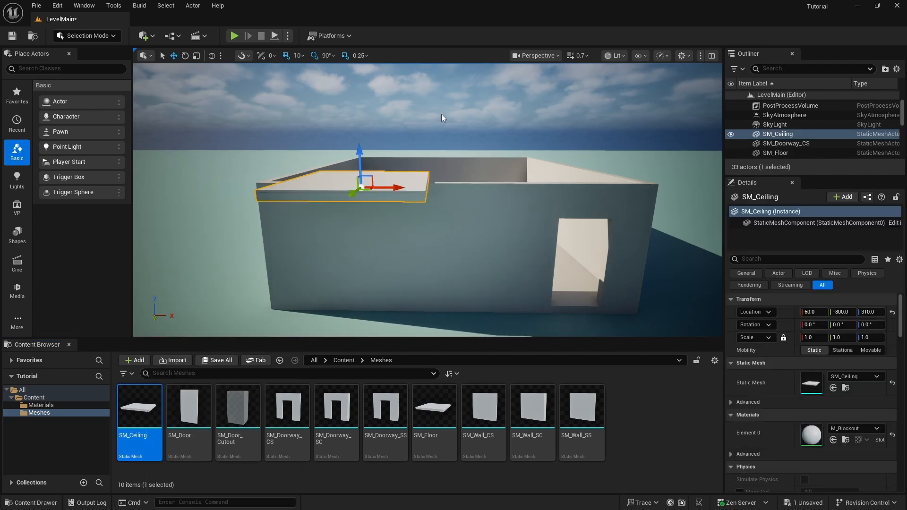
mouse_move(441, 114)
right_mouse_down()
mouse_move(421, 102)
mouse_move(529, 118)
mouse_move(439, 116)
right_mouse_up()
key("a")
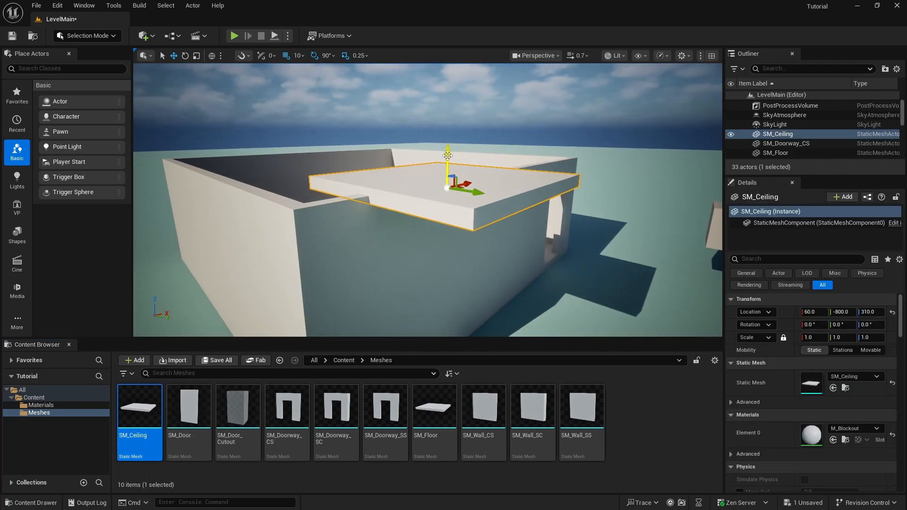
left_click_drag(448, 154, 449, 148)
Align the ceiling tile with the front outer corner of the walls at X -30, Y -950.
left_click_drag(466, 178, 424, 188)
key("a")
mouse_move(428, 189)
right_mouse_down()
mouse_move(526, 190)
mouse_move(419, 195)
right_mouse_up()
key("s")
left_click_drag(426, 196, 342, 195)
right_click_drag(362, 204, 316, 198)
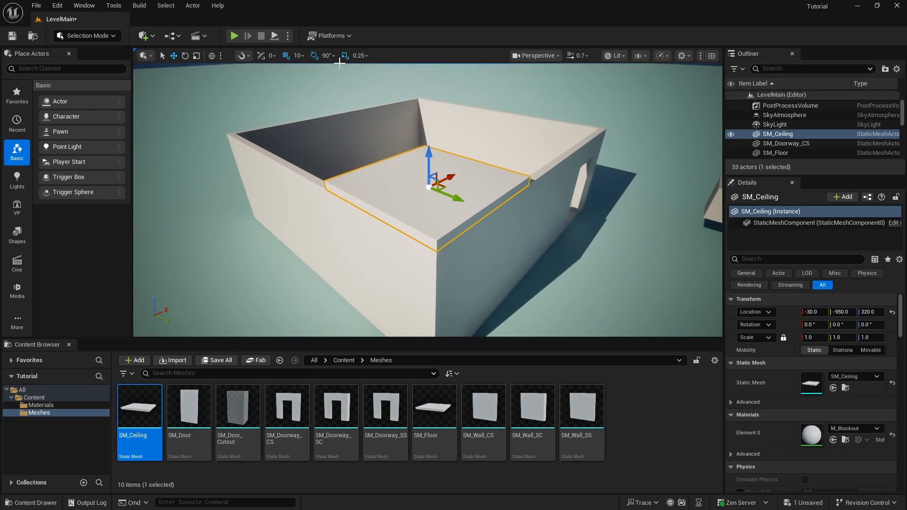
Set the grid snap to 50 and duplicate the ceiling tile twice along Y, to Y -1250 and Y -1550, completing a row.
left_click(300, 57)
left_click(325, 109)
right_click_drag(357, 152, 326, 104)
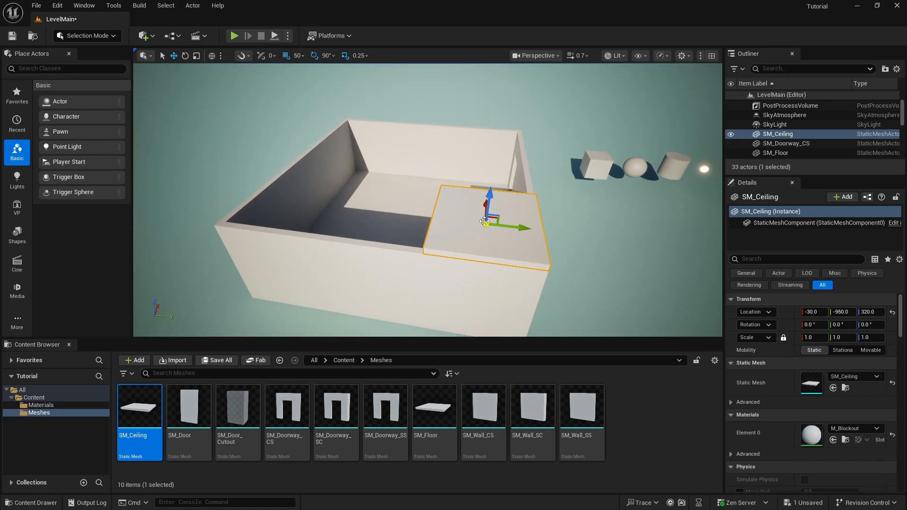
key("ctrl+d")
left_click_drag(514, 228, 415, 215)
right_click_drag(418, 213, 437, 210)
key("a")
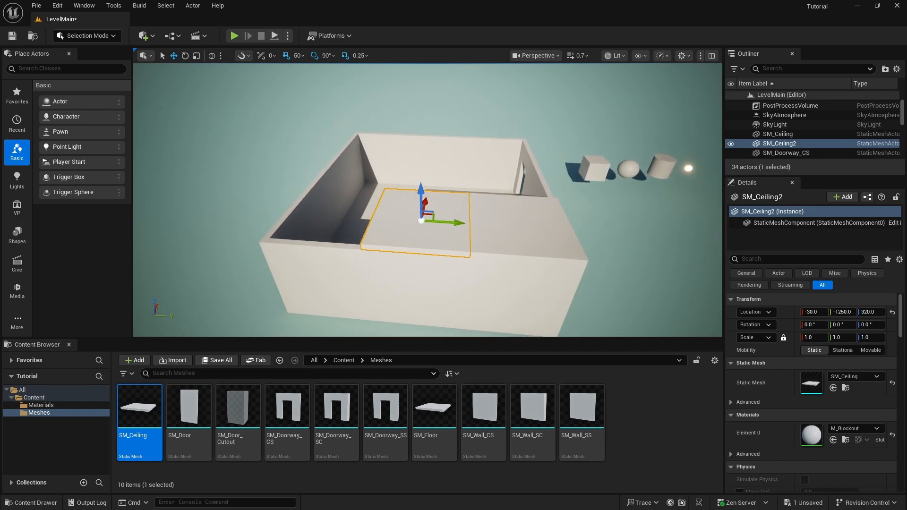
key("ctrl+d")
left_click_drag(481, 218, 398, 212)
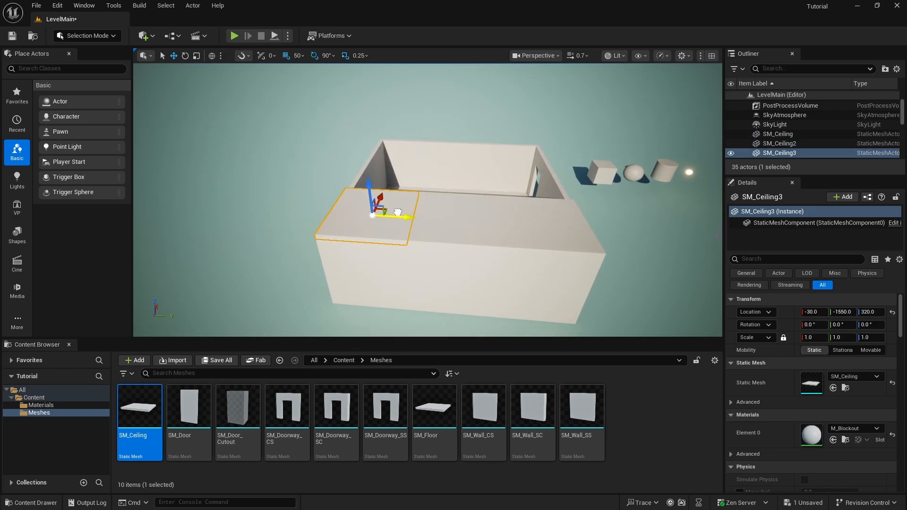
Select the two ceiling tiles nearest the back wall and duplicate the pair twice along X, to X 270 and X 570.
right_click_drag(398, 212, 296, 248)
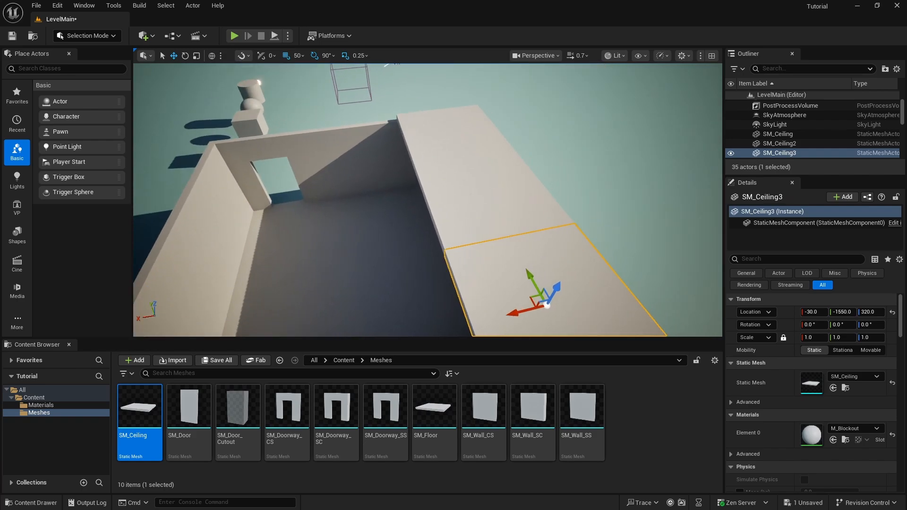
mouse_move(522, 167)
right_mouse_down()
mouse_move(496, 165)
mouse_move(500, 189)
mouse_move(522, 167)
right_mouse_up()
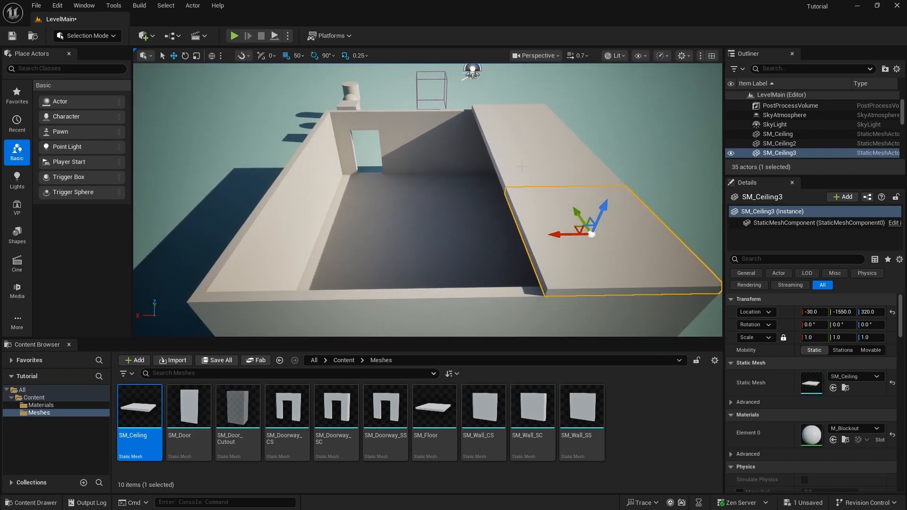
left_click(522, 167)
left_click(534, 215, "ctrl")
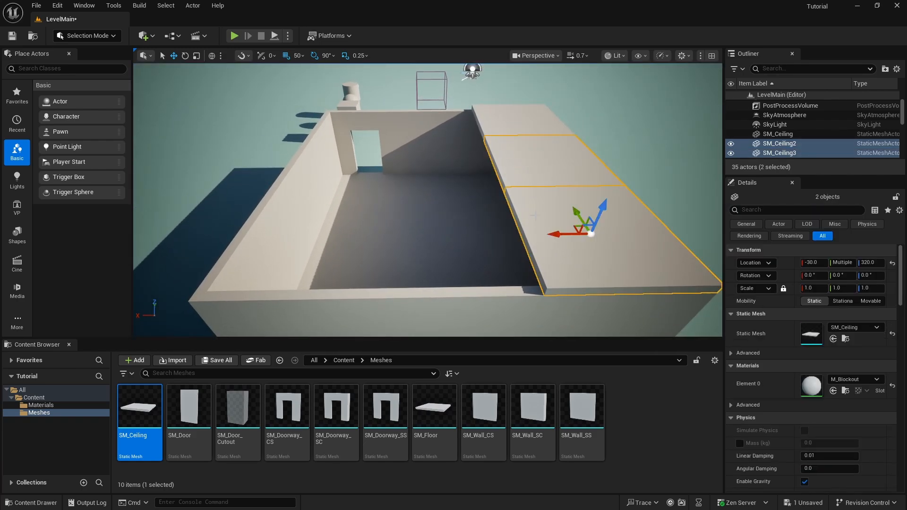
left_click_drag(567, 234, 267, 222, "alt")
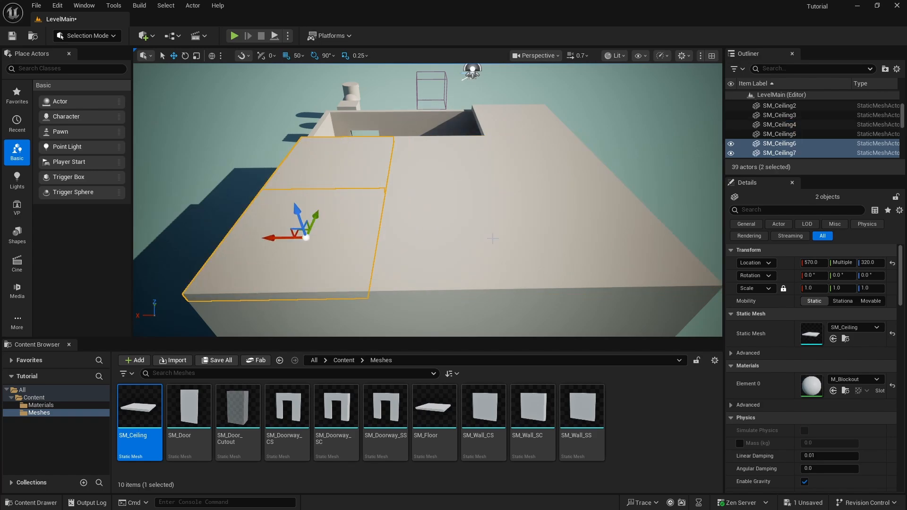
Clear the selection and examine the partly roofed room from the doorway side.
key("Escape")
right_click_drag(492, 239, 189, 194)
key("d")
key("w")
key("a")
key("s")
key("w")
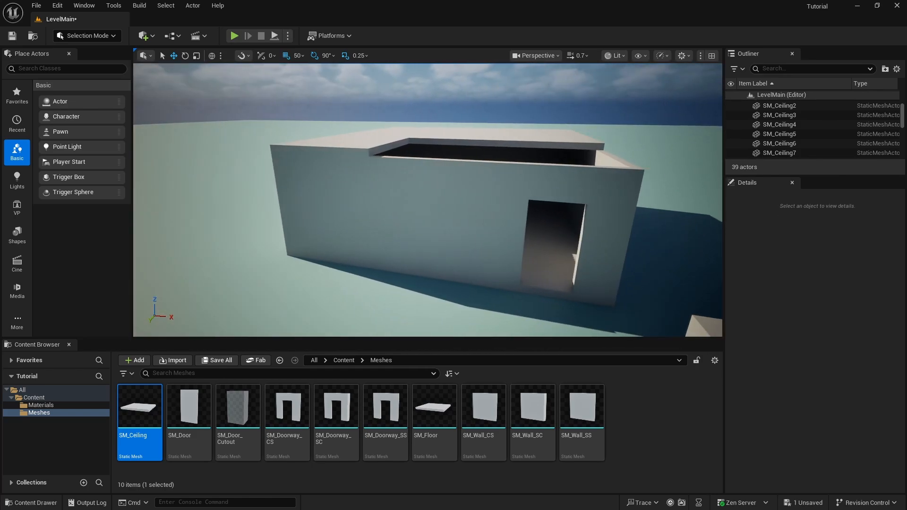
key("a")
mouse_move(505, 239)
right_mouse_down()
mouse_move(591, 236)
mouse_move(505, 240)
right_mouse_up()
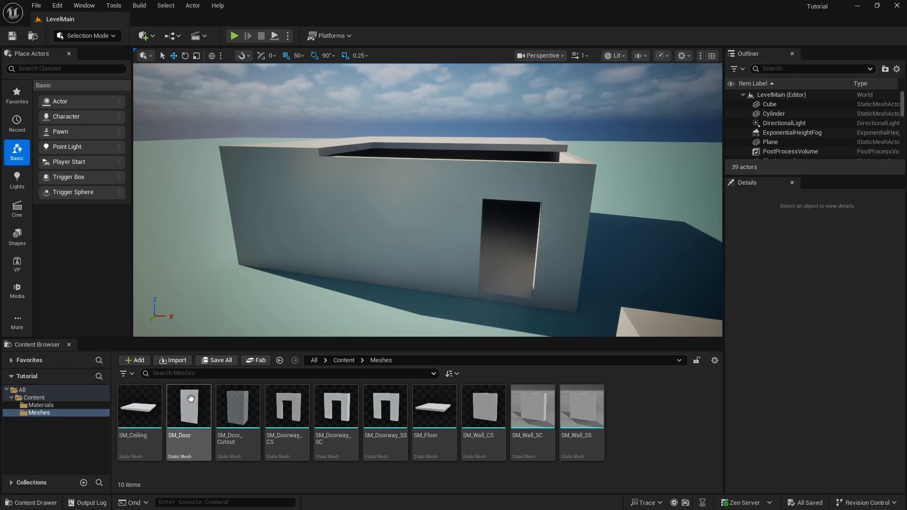
Place SM_Door at the front doorway and set its Z location to 20.
mouse_move(185, 408)
left_click_drag(185, 408, 494, 265)
right_click_drag(494, 265, 514, 245)
left_click(876, 312)
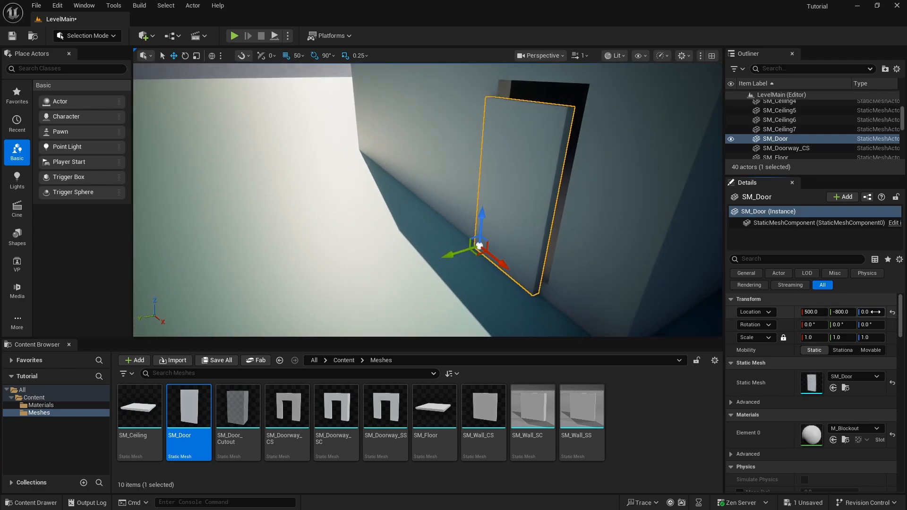
type("20")
key("Return")
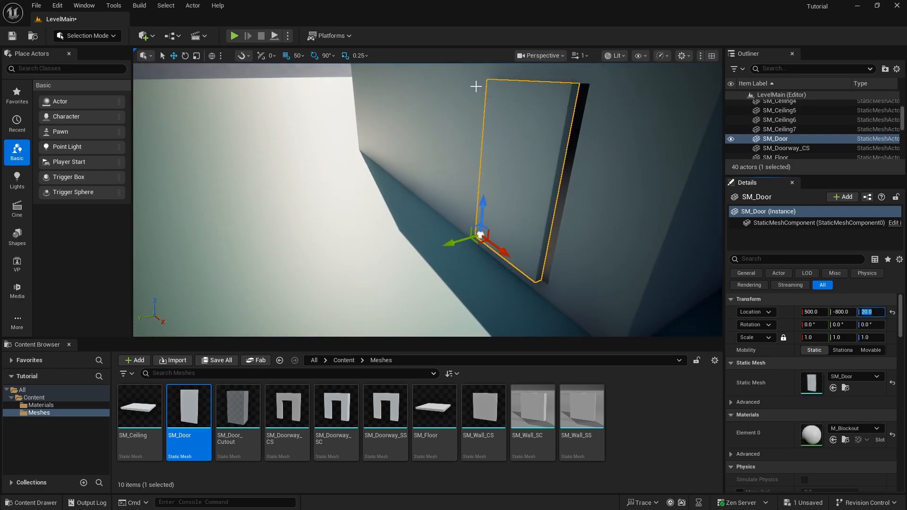
Set the grid snap to 10 and move the door into the doorway opening at X 510, Y -820.
left_click(299, 56)
left_click(313, 102)
left_click_drag(469, 244, 473, 240)
right_click_drag(474, 240, 309, 236)
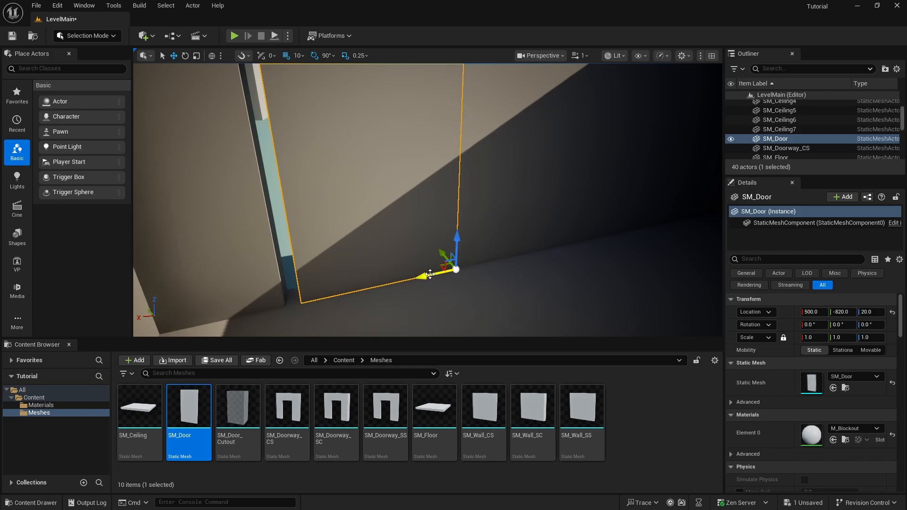
left_click_drag(429, 274, 420, 275)
right_click_drag(420, 275, 298, 253)
mouse_move(562, 269)
right_mouse_down()
mouse_move(544, 264)
mouse_move(562, 270)
right_mouse_up()
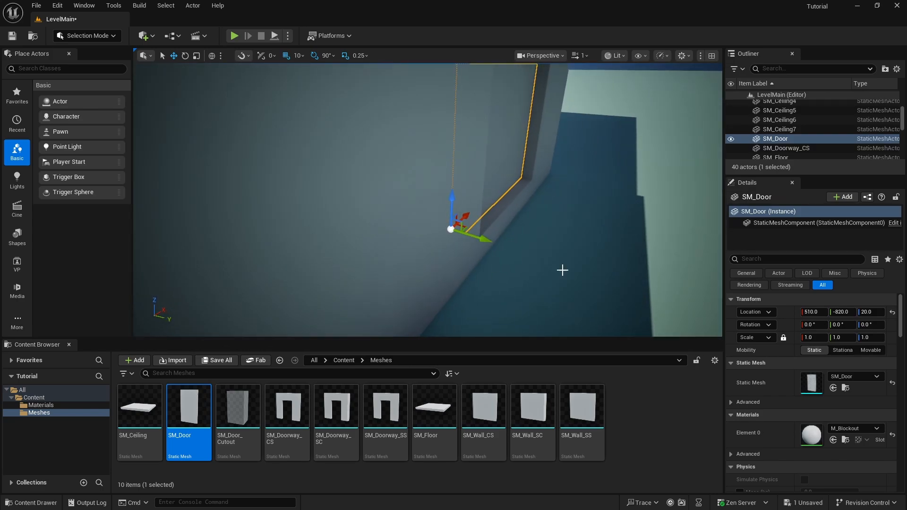
Set the grid snap to 5 and shift the door along Y to -815 to centre it in the wall thickness.
left_click(299, 55)
left_click(315, 93)
left_click_drag(488, 240, 499, 242)
right_click_drag(499, 242, 588, 236)
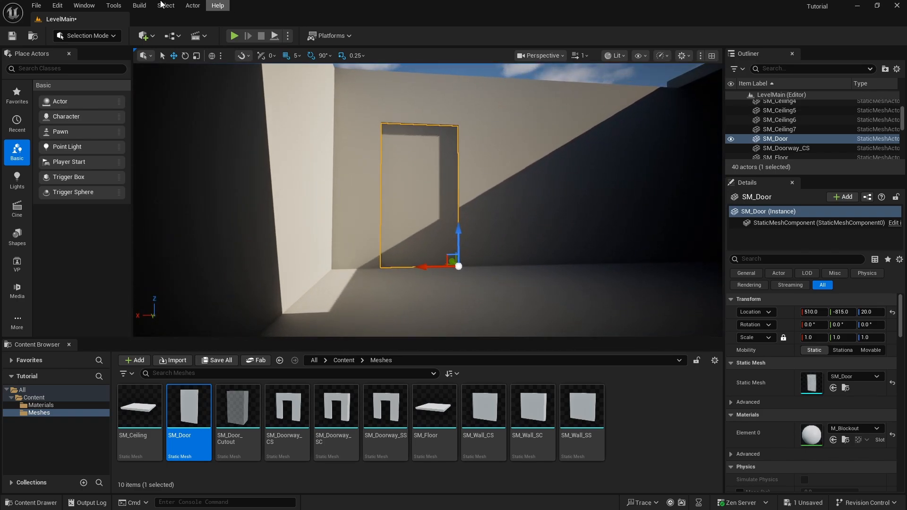
Set the rotation snap to 10°, swing the door open to -90° about Z, and clear the selection.
left_click(184, 56)
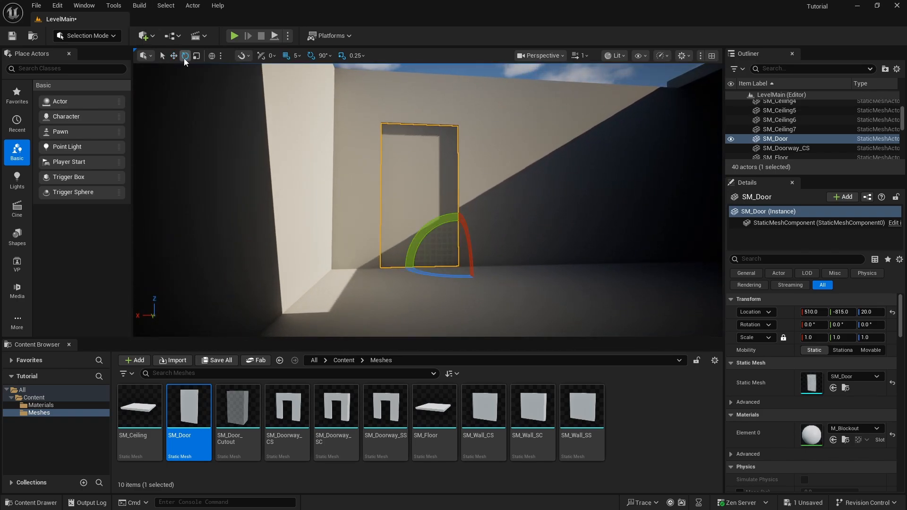
left_click(325, 56)
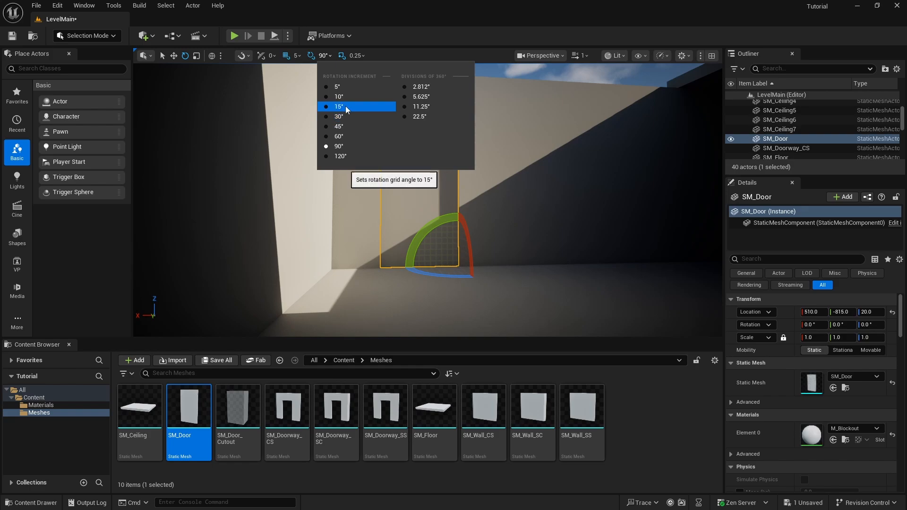
left_click(343, 96)
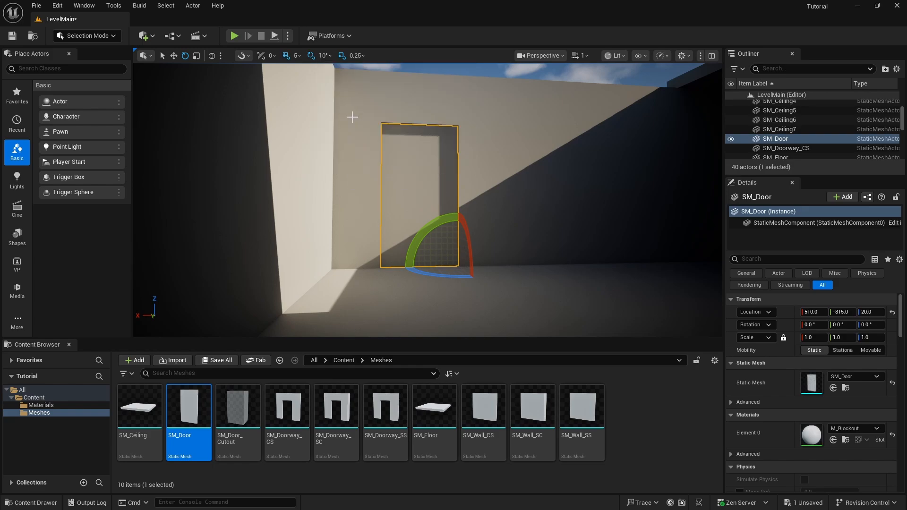
left_click_drag(449, 274, 379, 263)
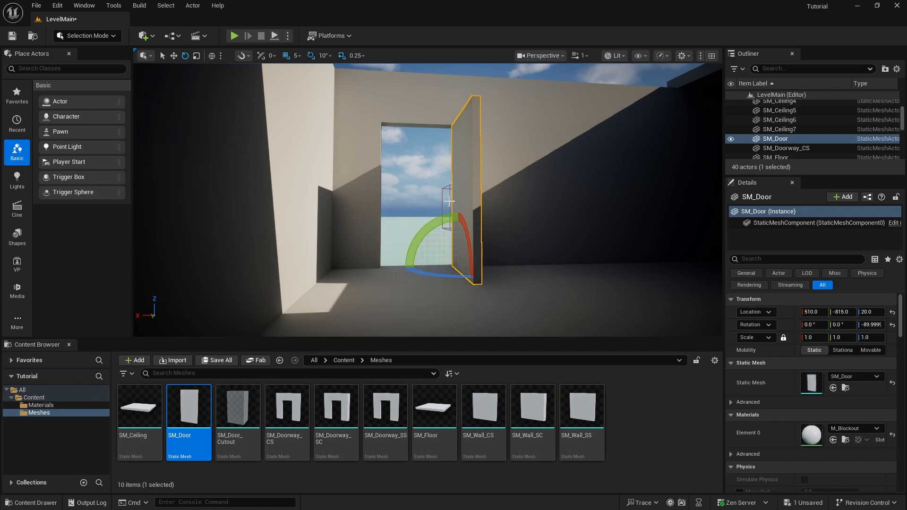
right_click_drag(450, 201, 614, 172)
key("Escape")
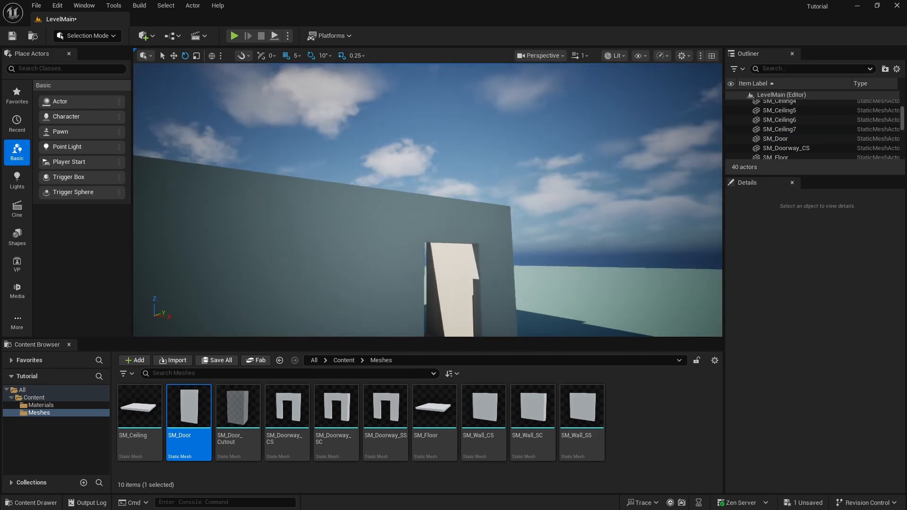
mouse_move(444, 180)
right_mouse_down()
mouse_move(461, 236)
mouse_move(439, 255)
mouse_move(425, 241)
mouse_move(401, 269)
mouse_move(440, 182)
right_mouse_up()
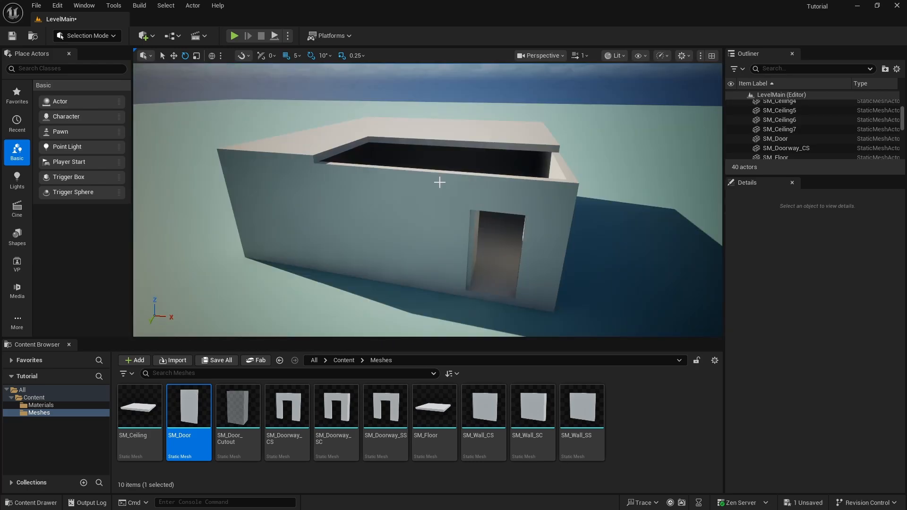